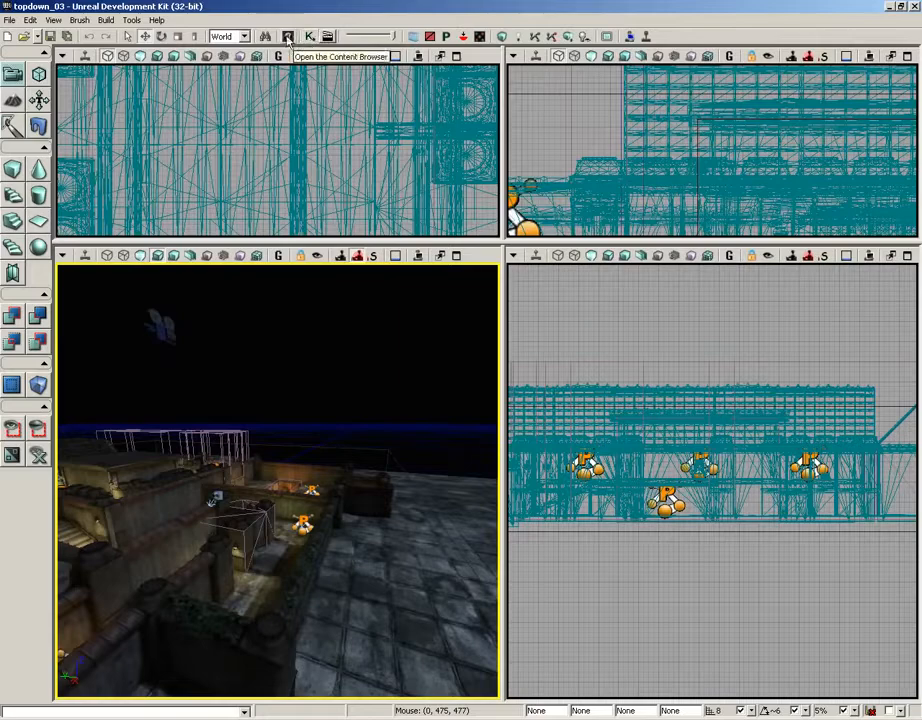
Open the UI_Timer scene from the topdown_test package, review its layout and Flags such as Display Cursor and Pause Game While Active, and close it.
click(328, 37)
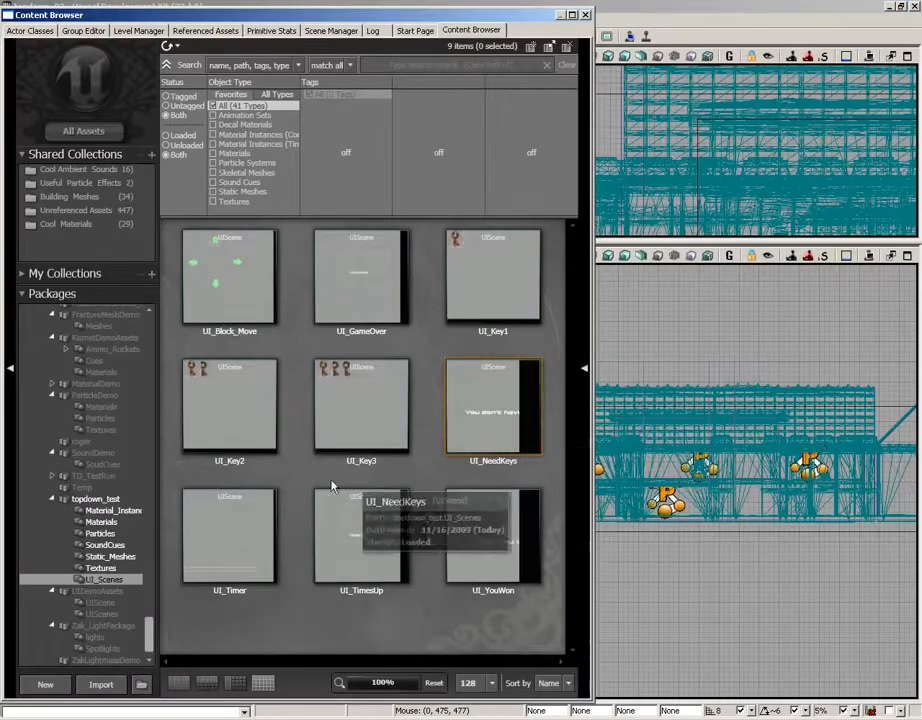
double_click(225, 530)
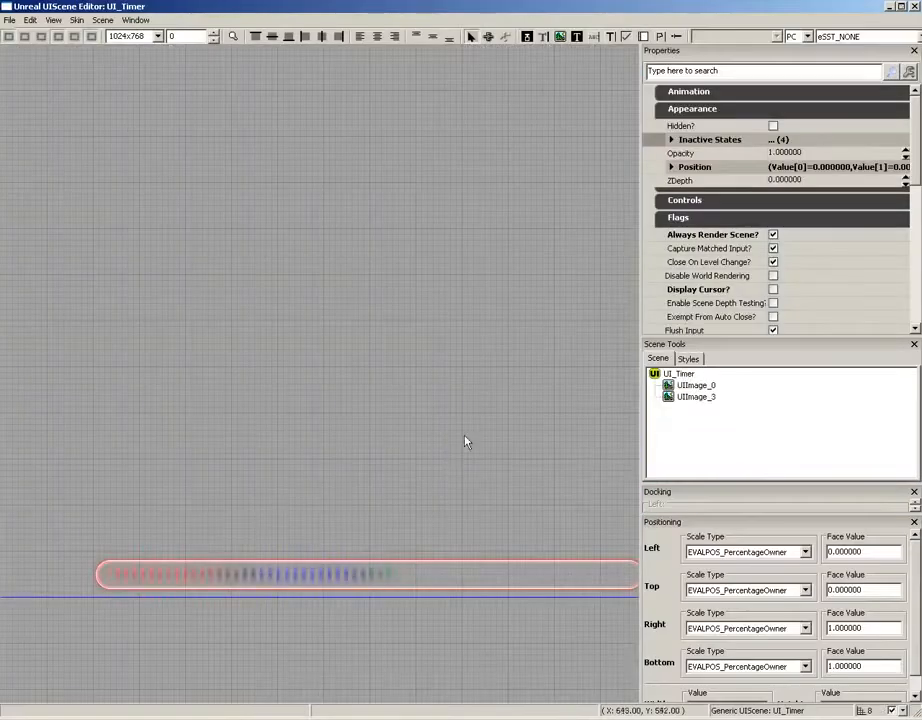
scroll(430, 405, down, 4)
middle_drag(412, 352, 395, 344)
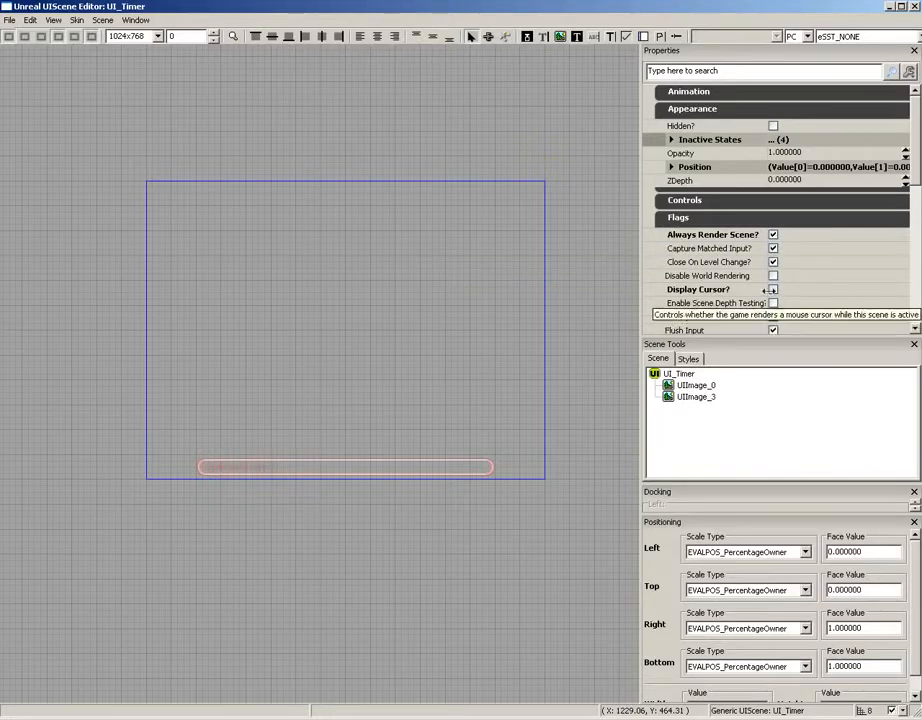
scroll(740, 270, down, 3)
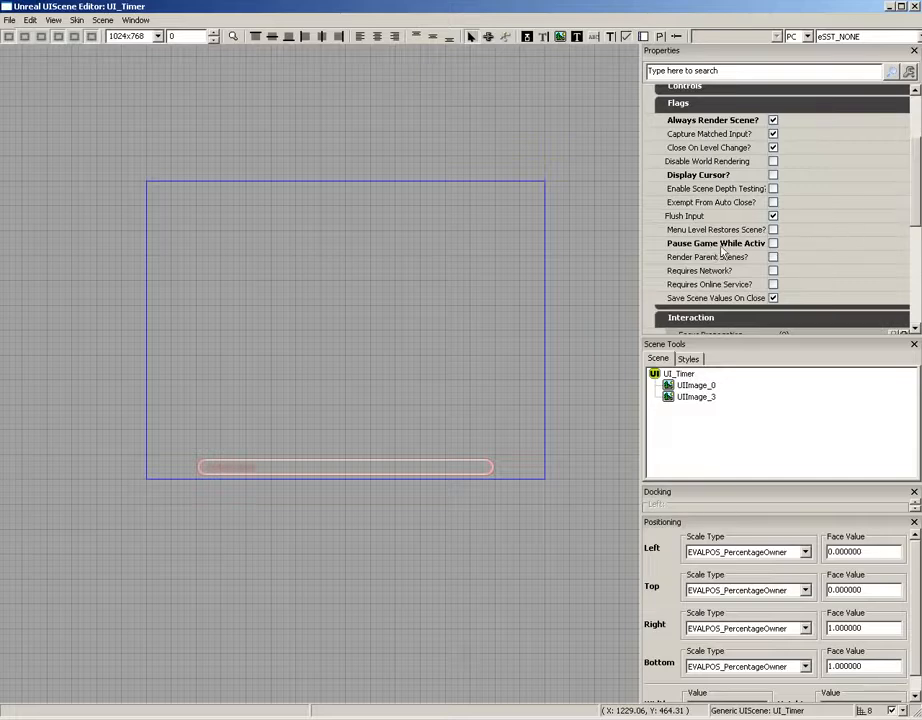
click(773, 243)
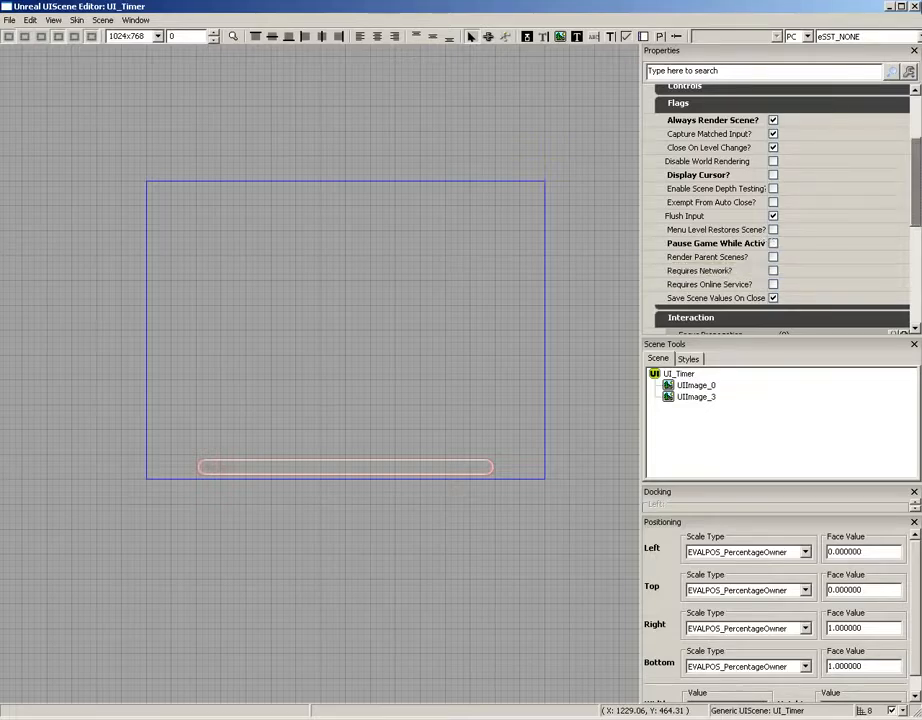
click(914, 6)
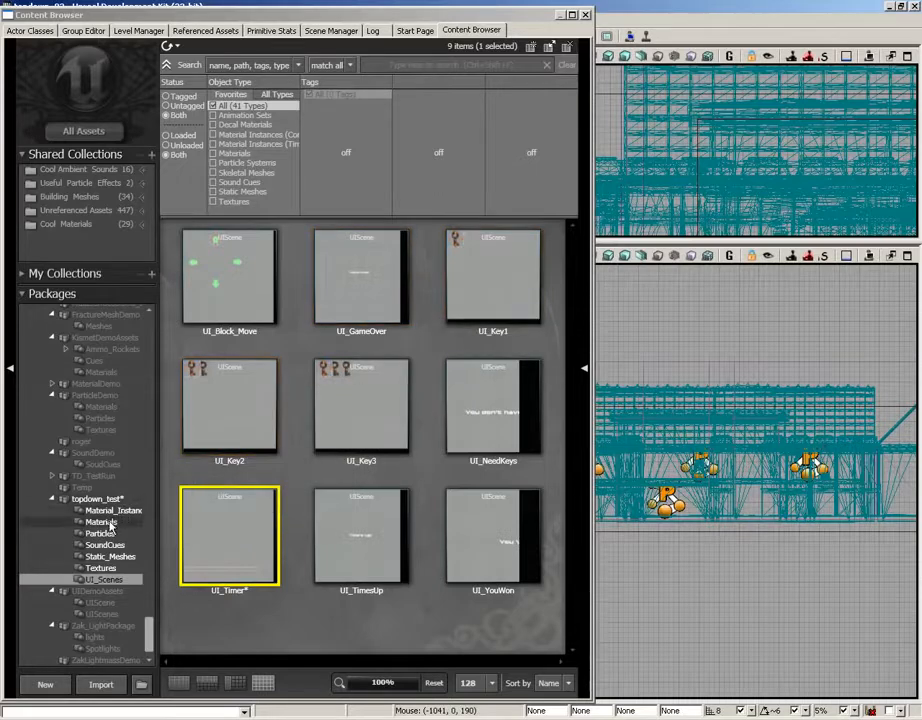
Examine the node graph and preview of the M_timer_bar_bg material in topdown_test's Materials group, and close it.
click(104, 523)
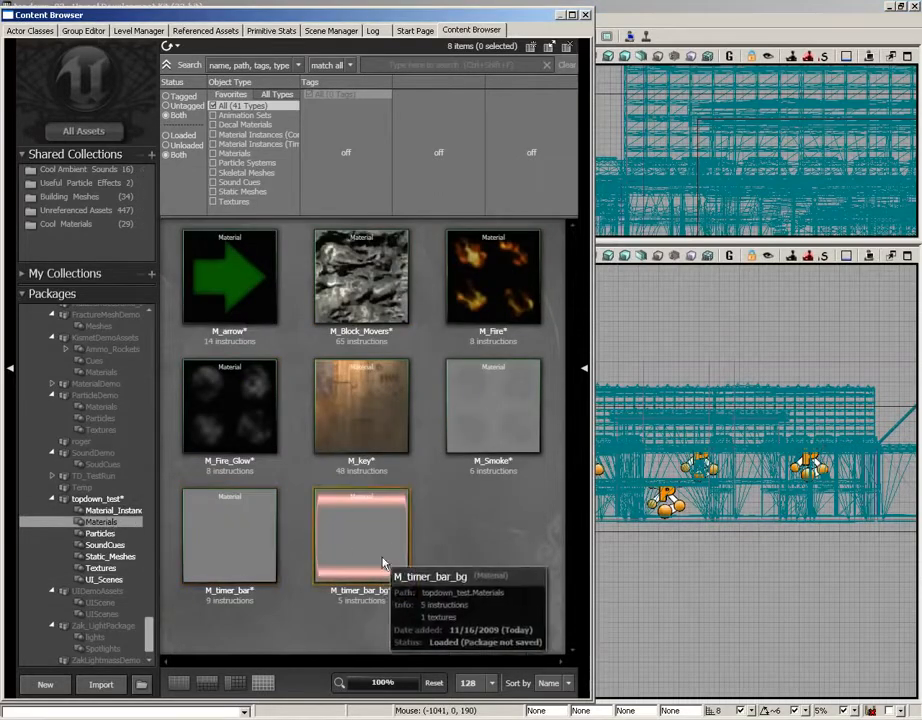
double_click(382, 566)
scroll(513, 350, down, 1)
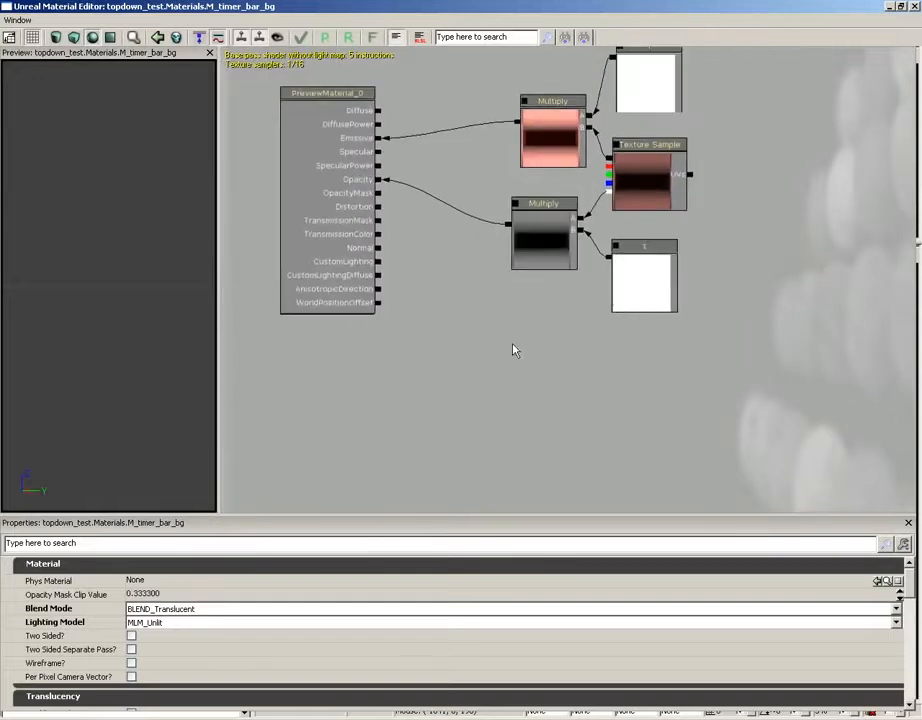
drag(513, 350, 520, 451)
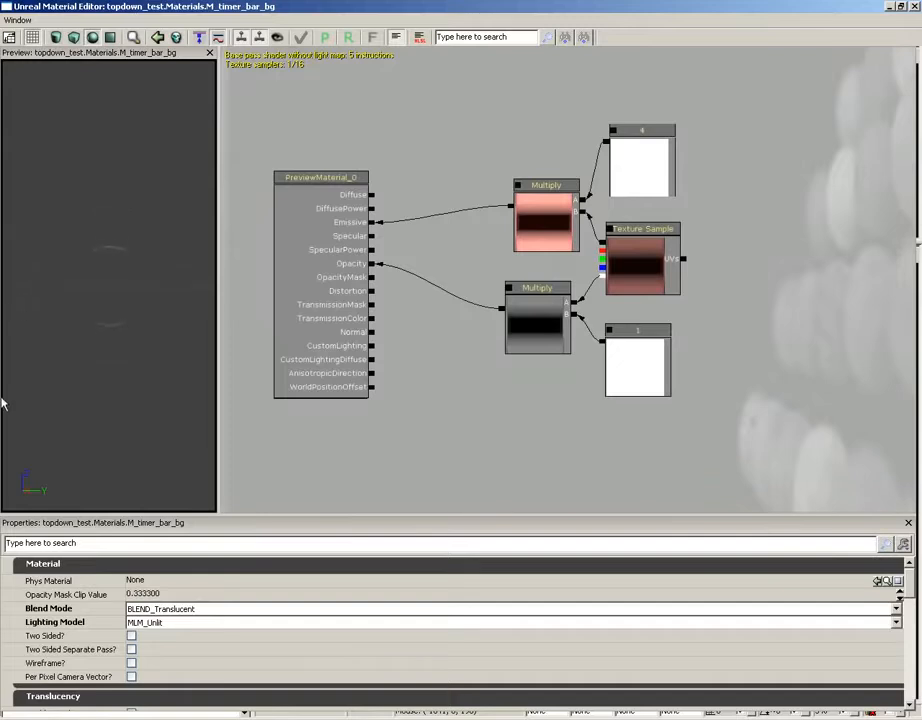
drag(2, 403, 190, 163)
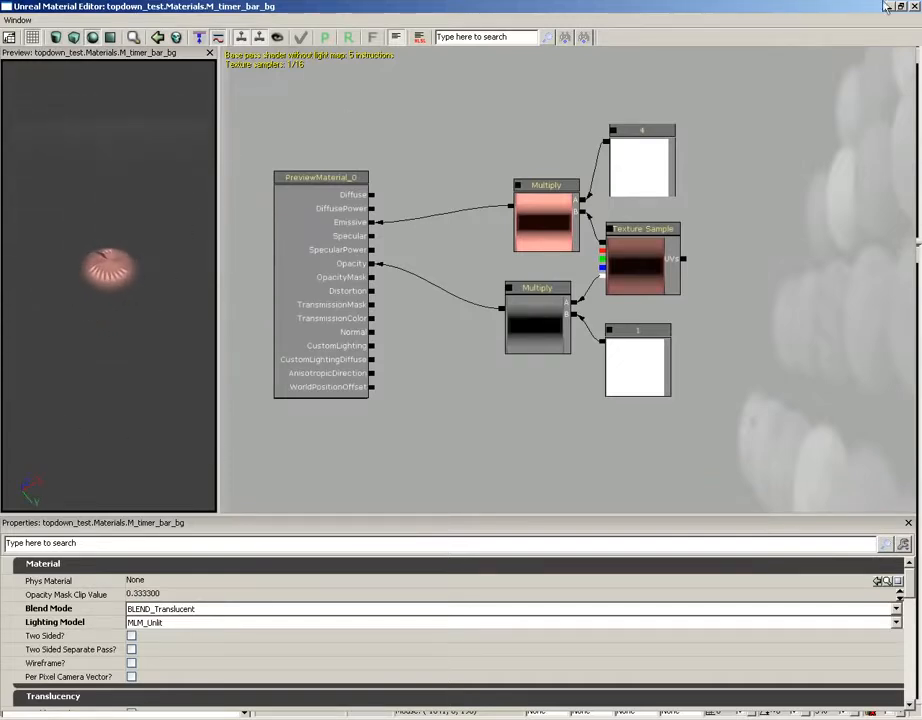
click(914, 7)
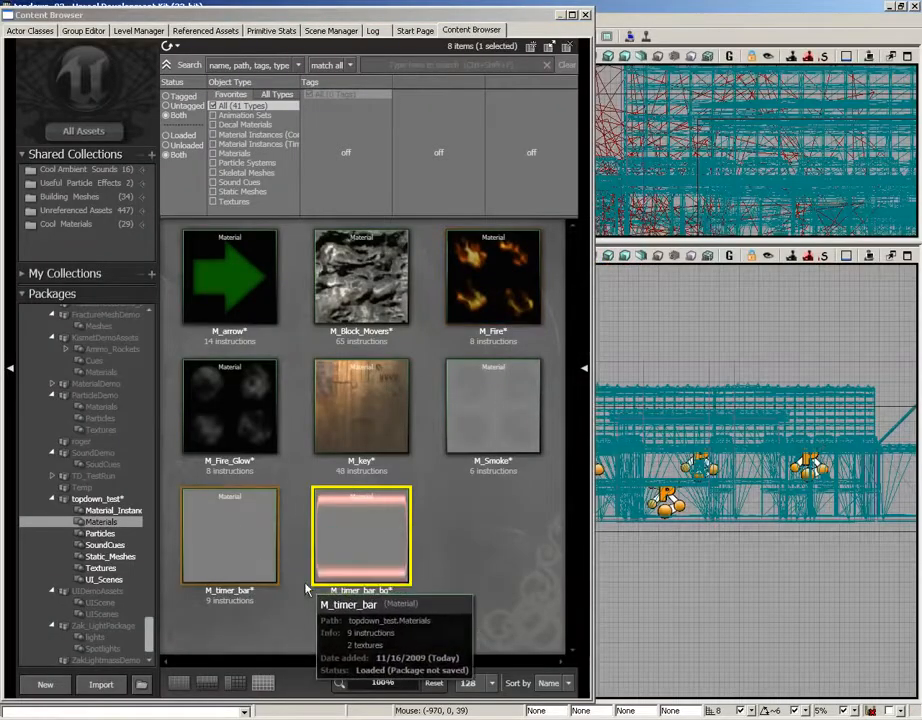
Open the M_timer_bar material and examine how its texture samples, panner and opacity nodes are connected.
double_click(243, 548)
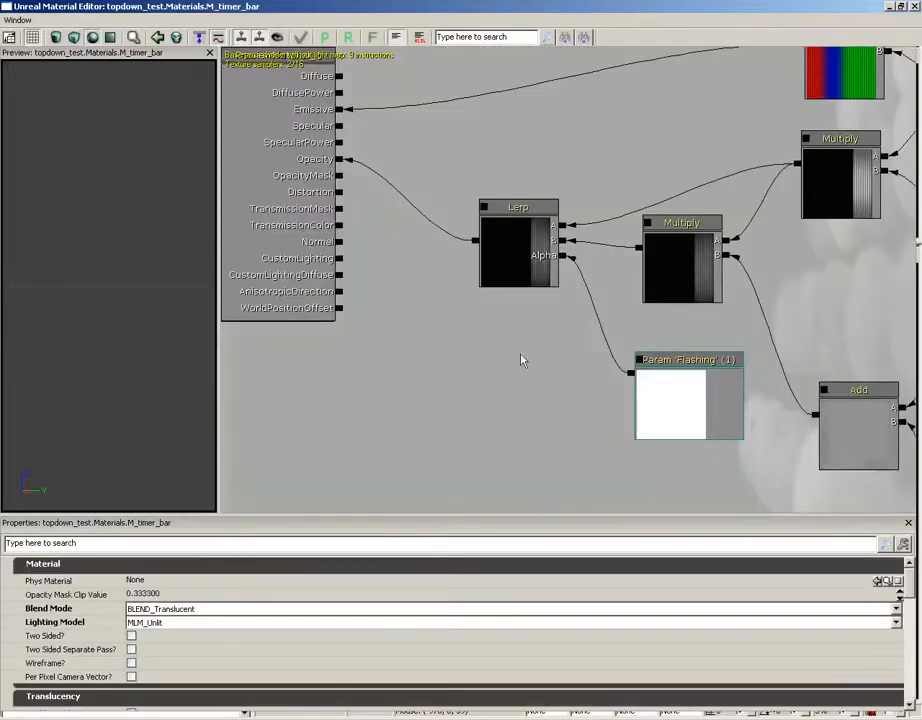
scroll(540, 304, down, 2)
drag(540, 304, 261, 319)
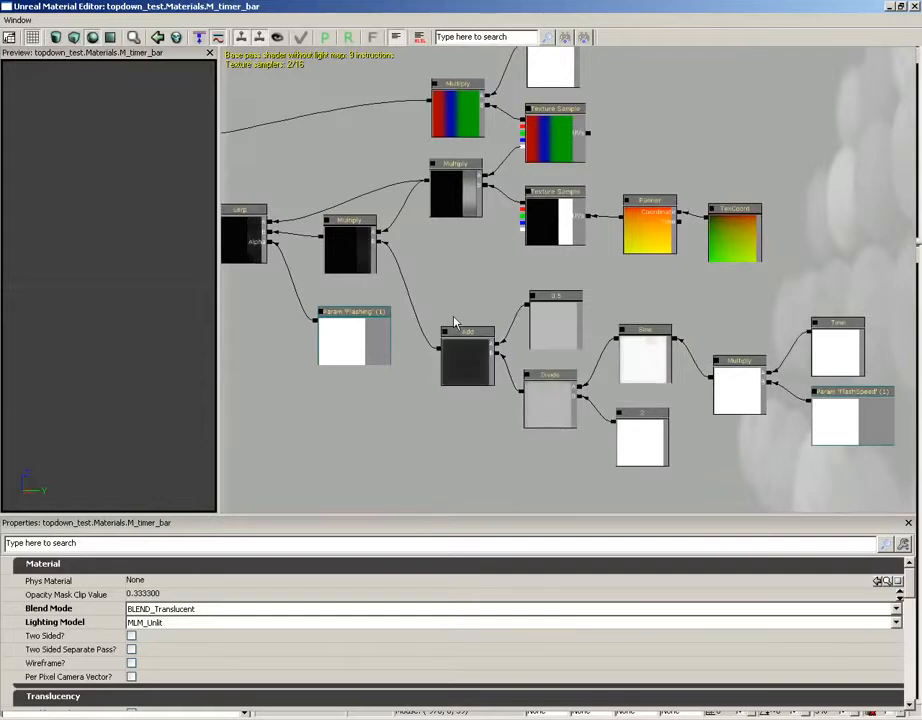
drag(458, 302, 565, 327)
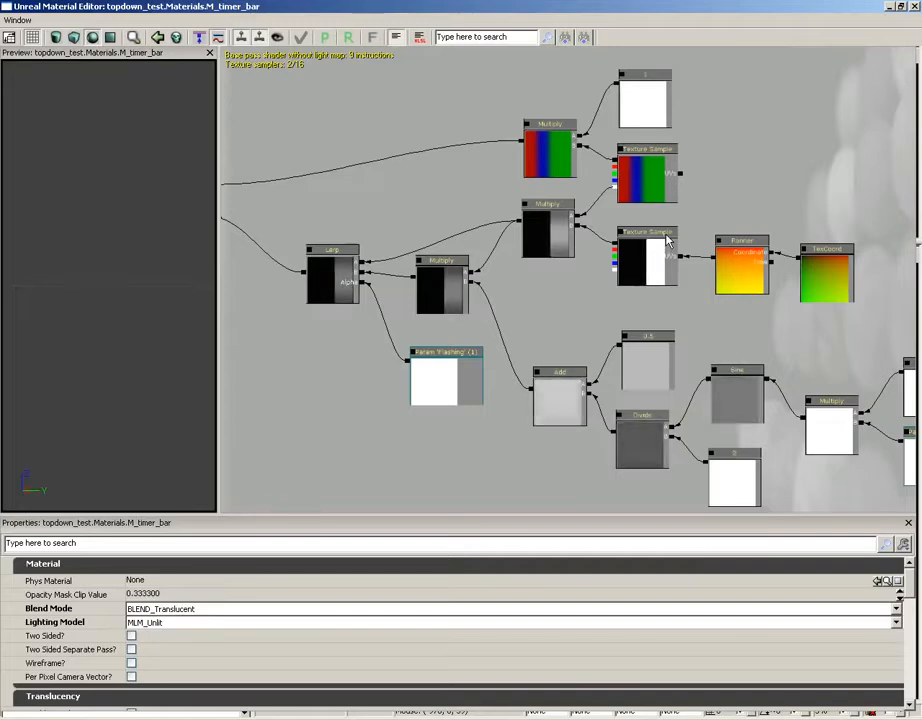
drag(681, 331, 724, 294)
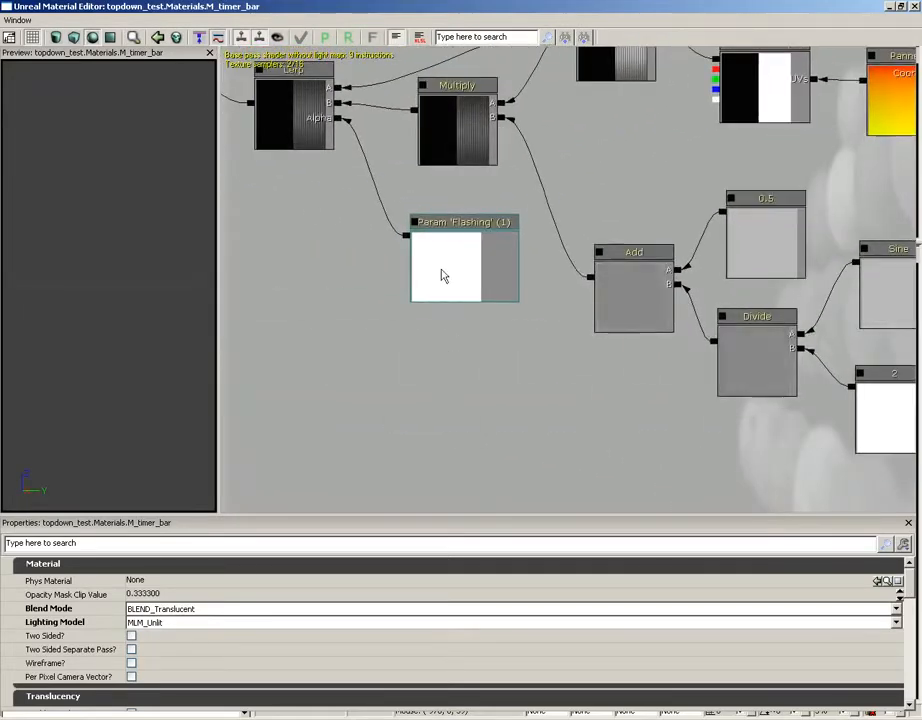
Inspect the Flashing and FlashSpeed scalar parameters of M_timer_bar and close the material.
click(444, 266)
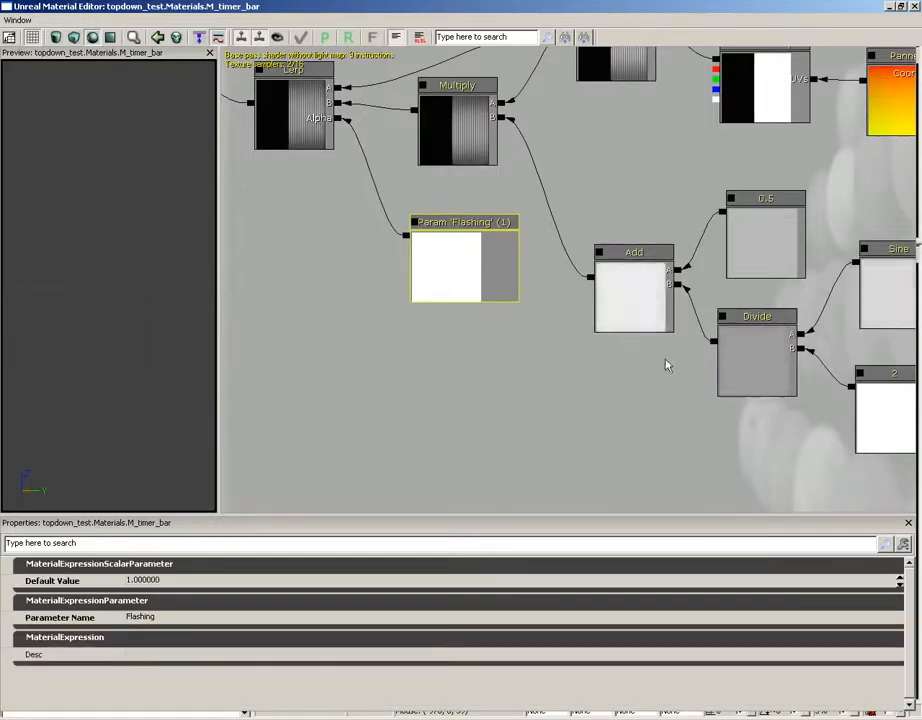
drag(667, 364, 221, 342)
click(679, 333)
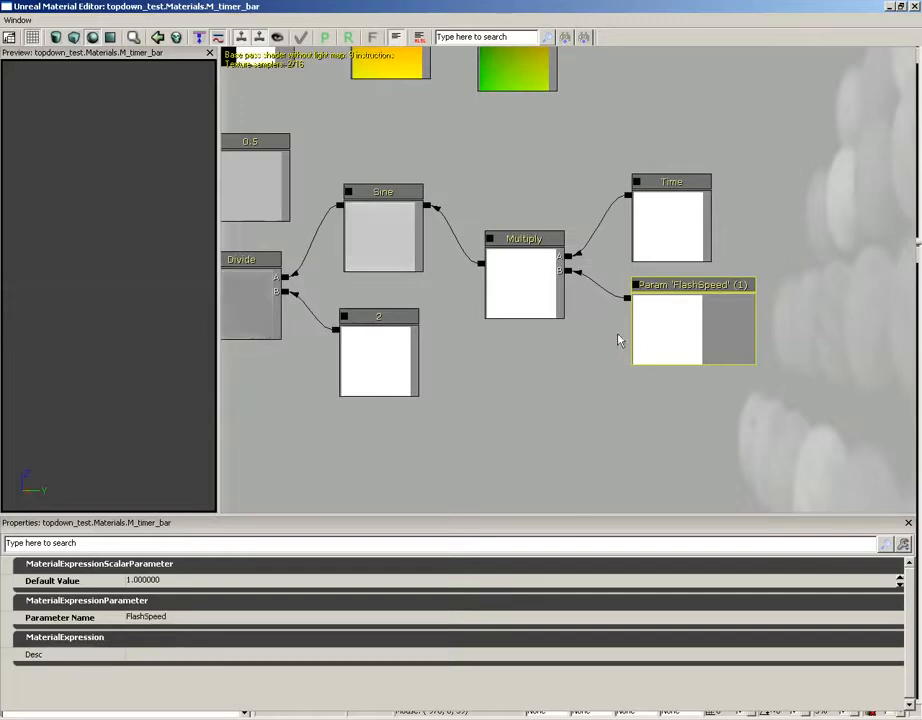
drag(548, 367, 728, 421)
click(915, 7)
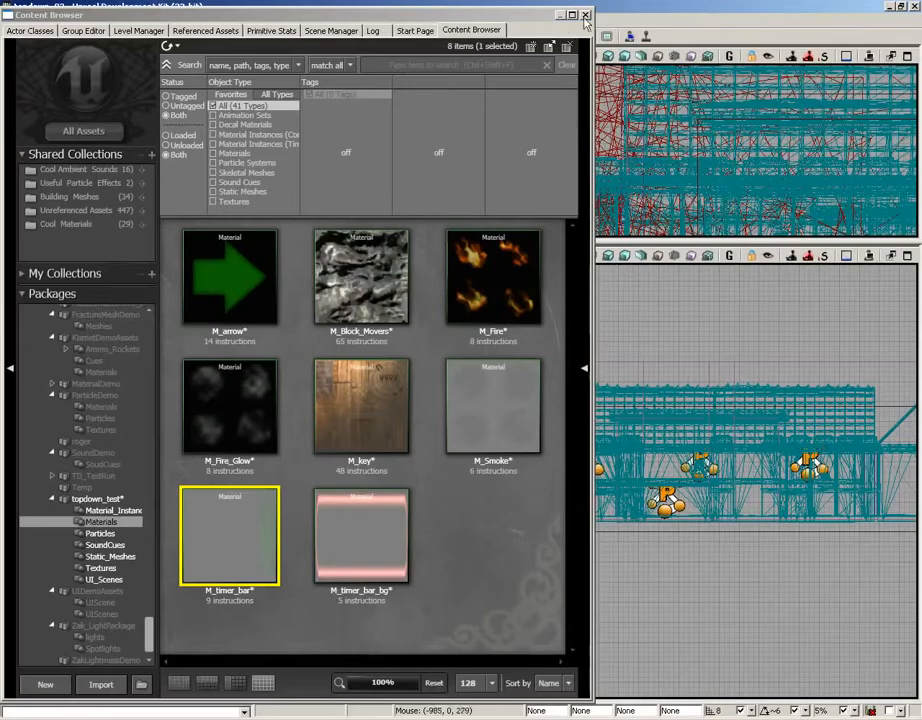
Open the level's Kismet sequence and add a Level Loaded event in the empty area below the existing comment box.
click(585, 17)
click(308, 37)
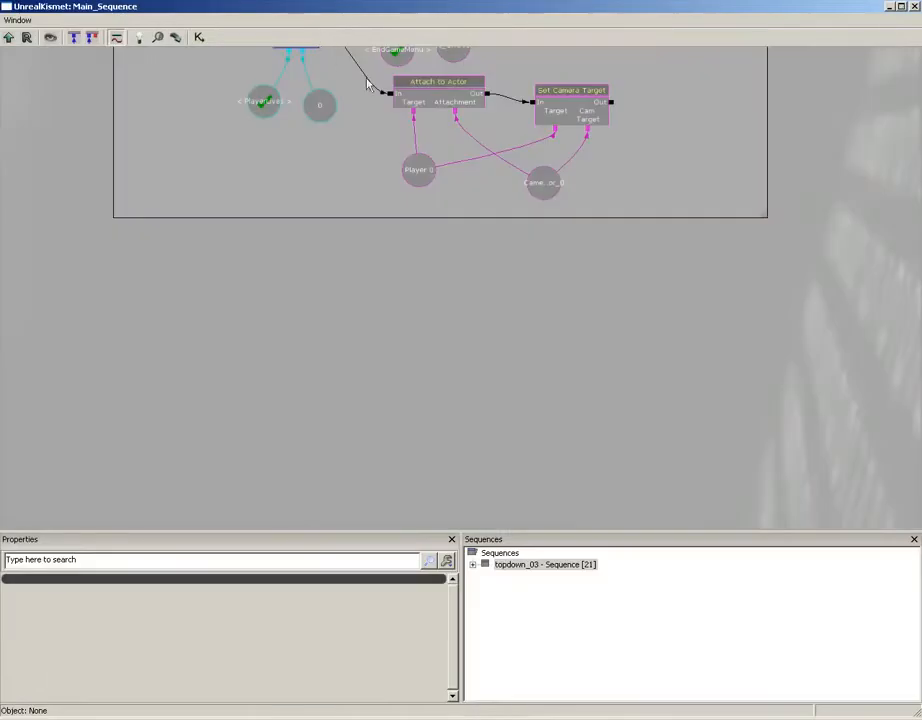
drag(372, 372, 488, 300)
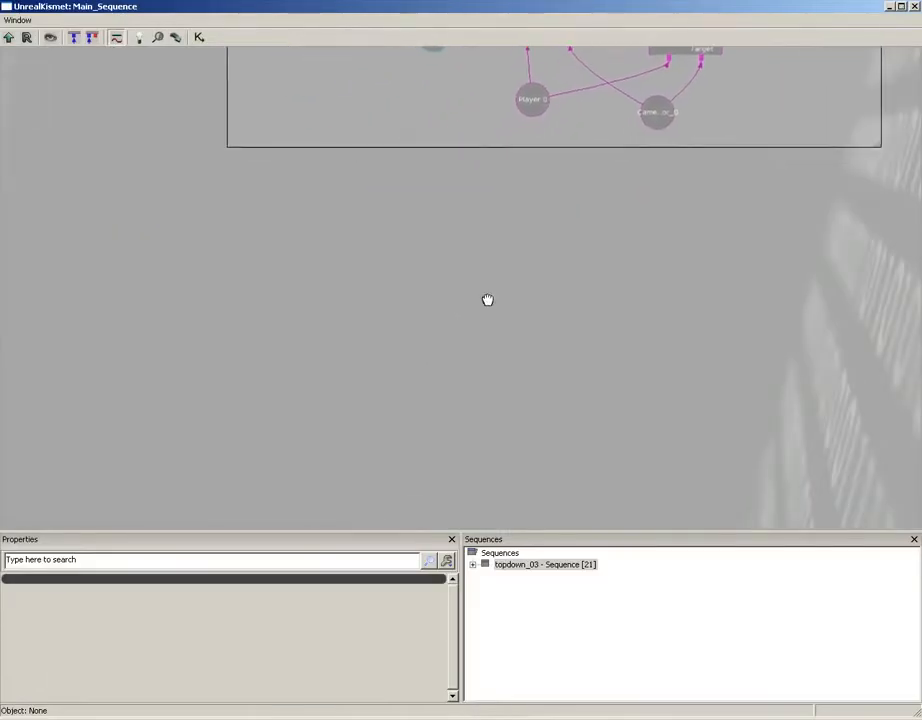
right_click(268, 230)
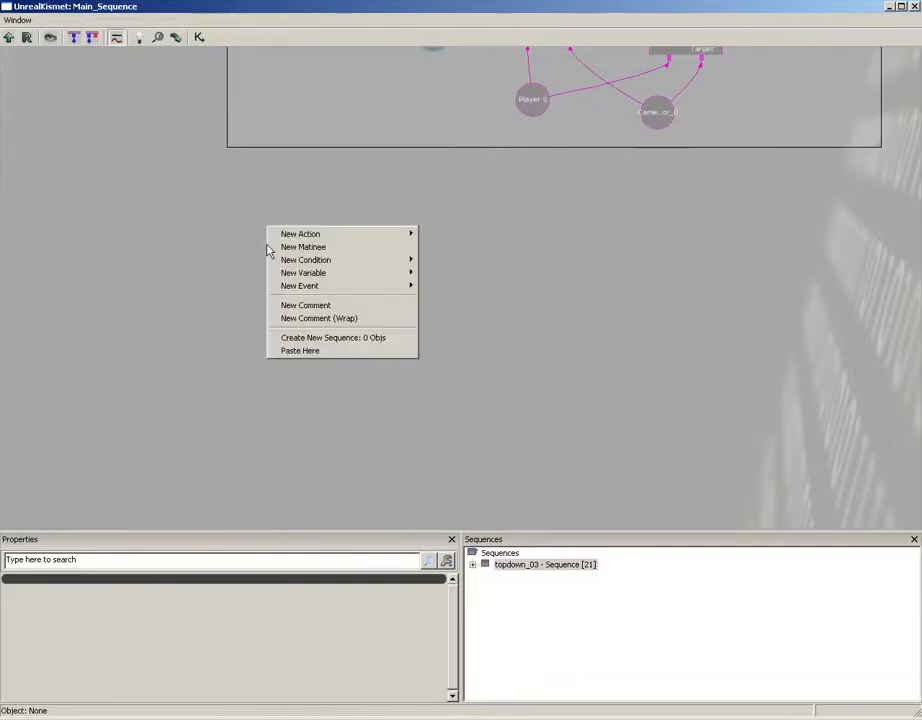
mouse_move(290, 291)
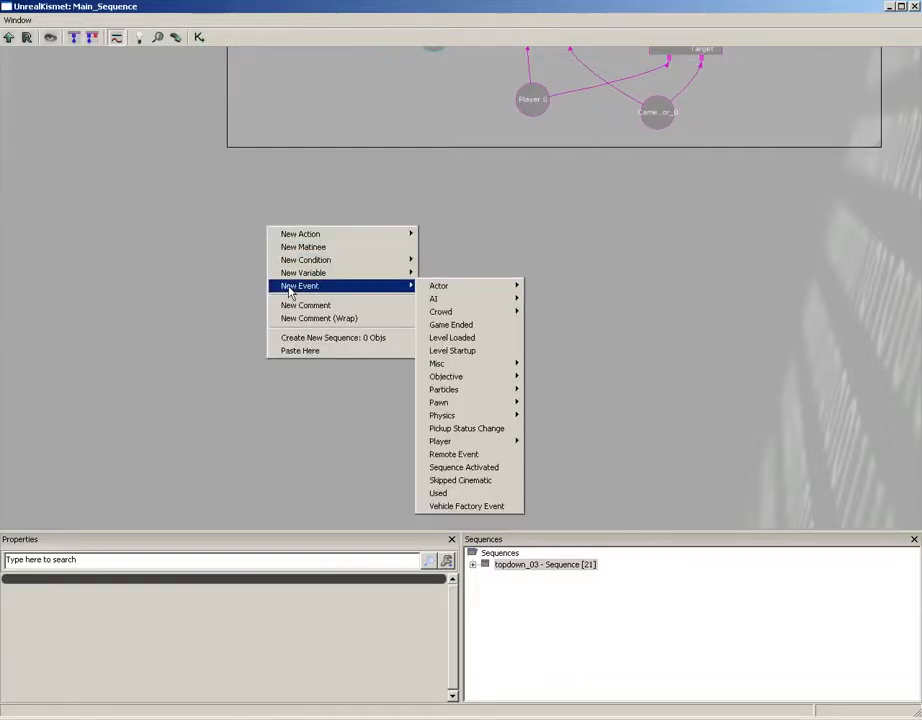
click(452, 337)
scroll(385, 300, up, 1)
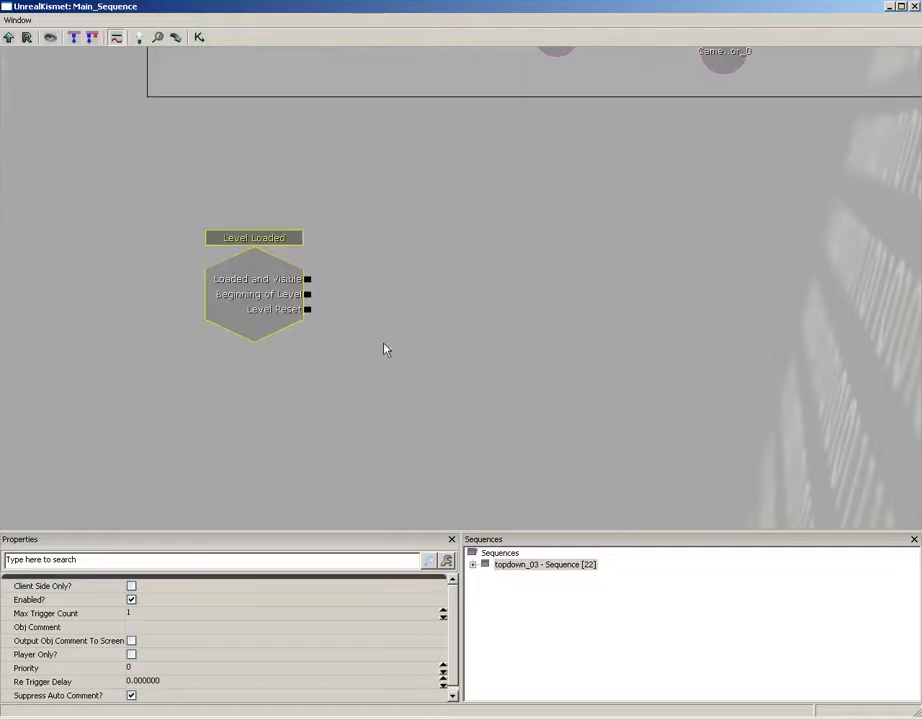
Add an Open Scene action beside the Level Loaded event and connect Beginning of Level to its In input.
right_click(346, 272)
mouse_move(378, 279)
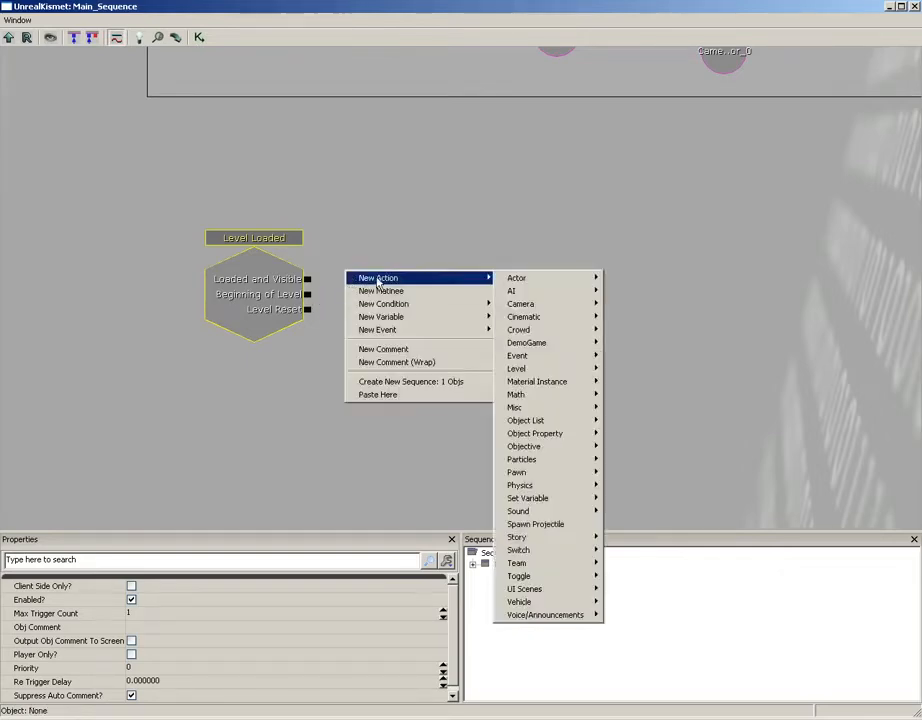
mouse_move(541, 592)
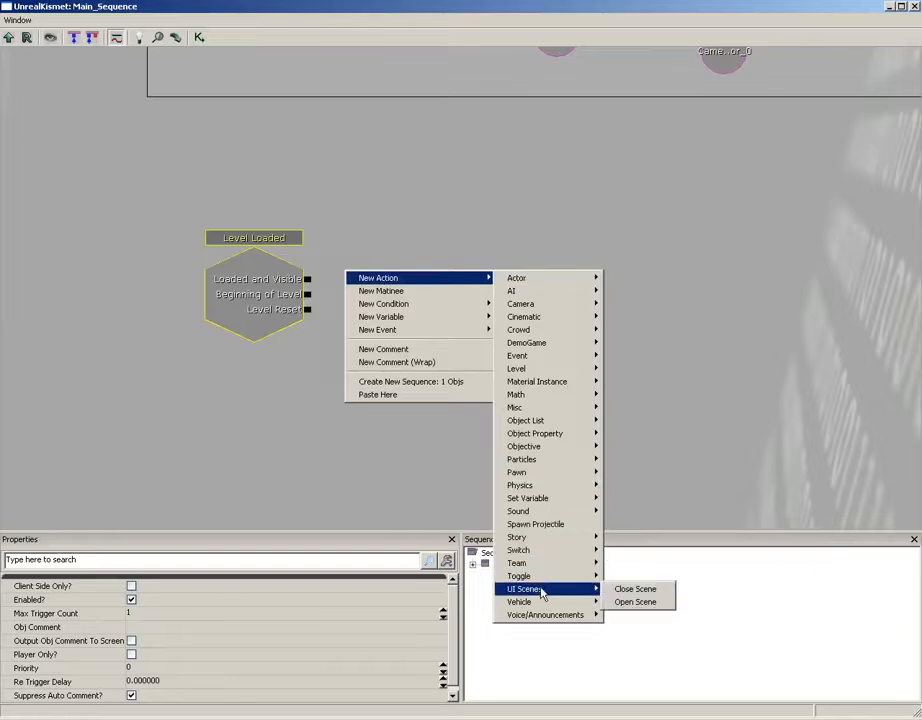
click(634, 601)
drag(385, 335, 394, 299)
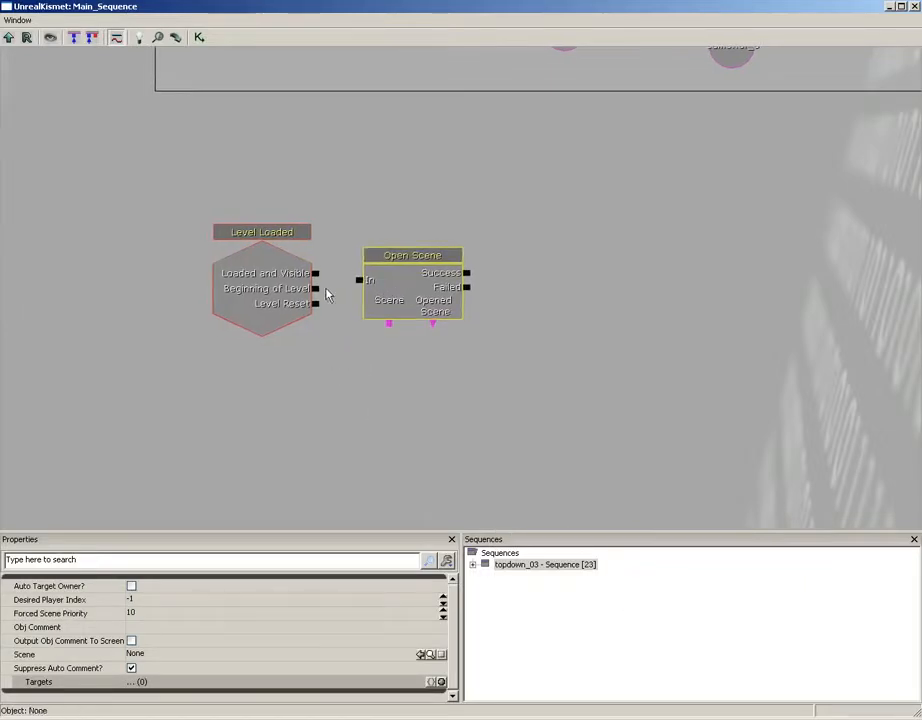
drag(315, 288, 359, 280)
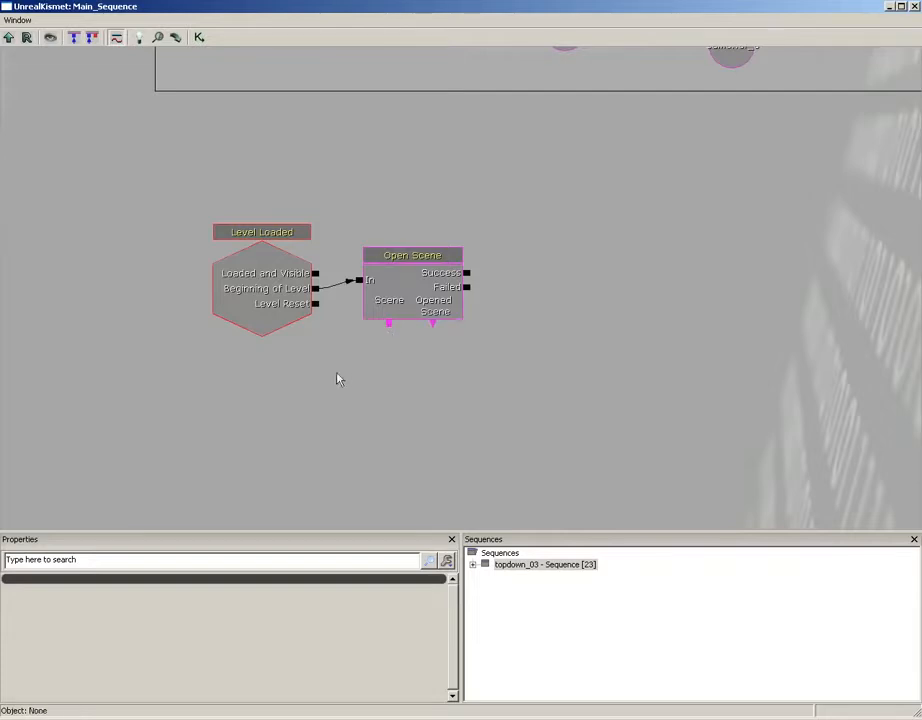
Assign the UI_Timer scene from topdown_test to the Open Scene action's Scene property and nudge the node closer to the event.
click(399, 306)
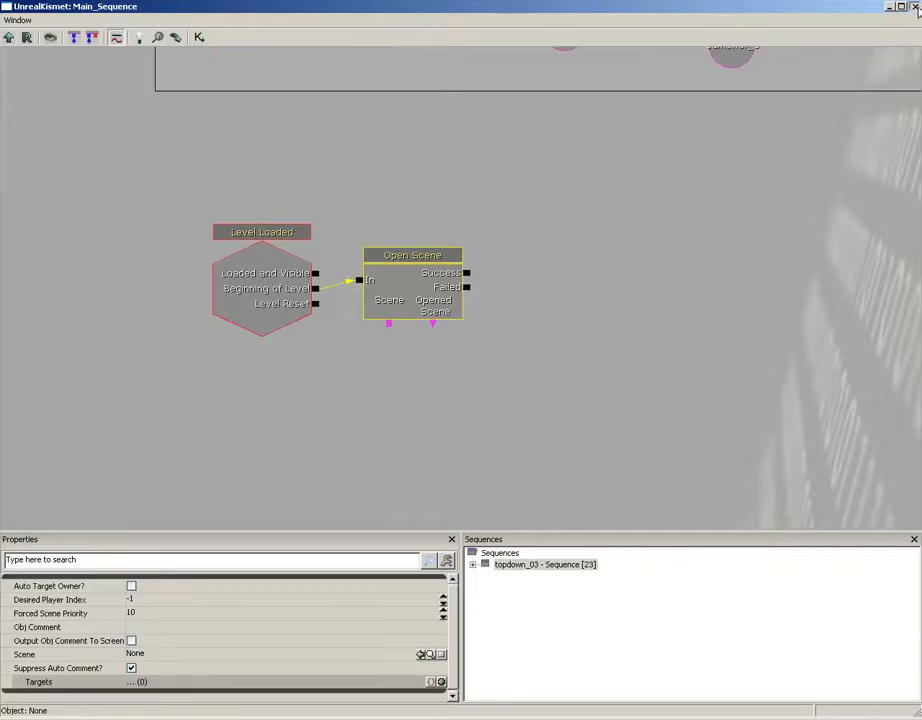
click(914, 7)
click(290, 36)
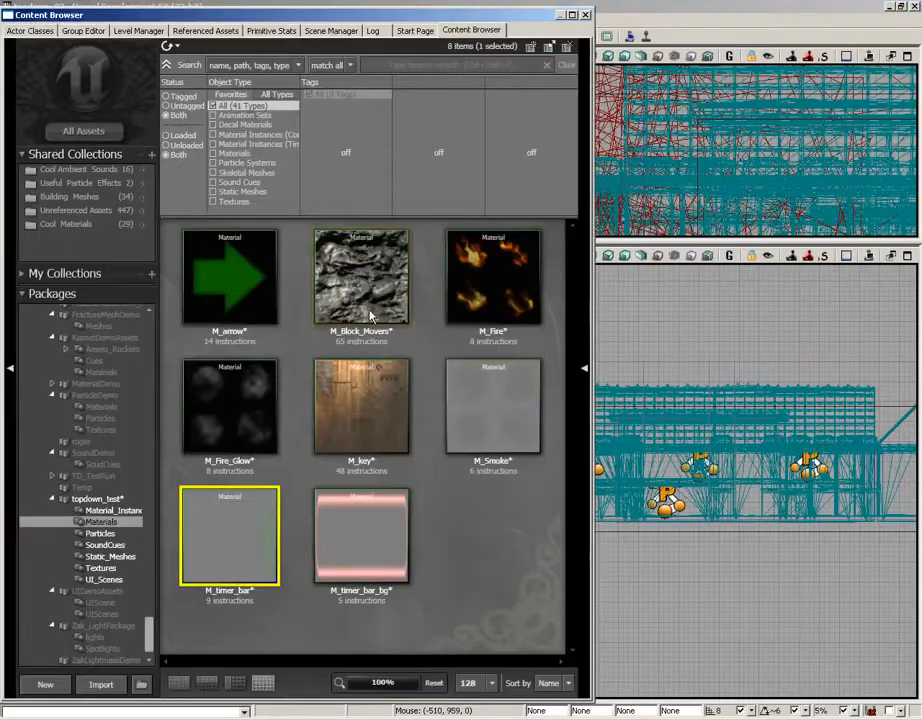
click(104, 579)
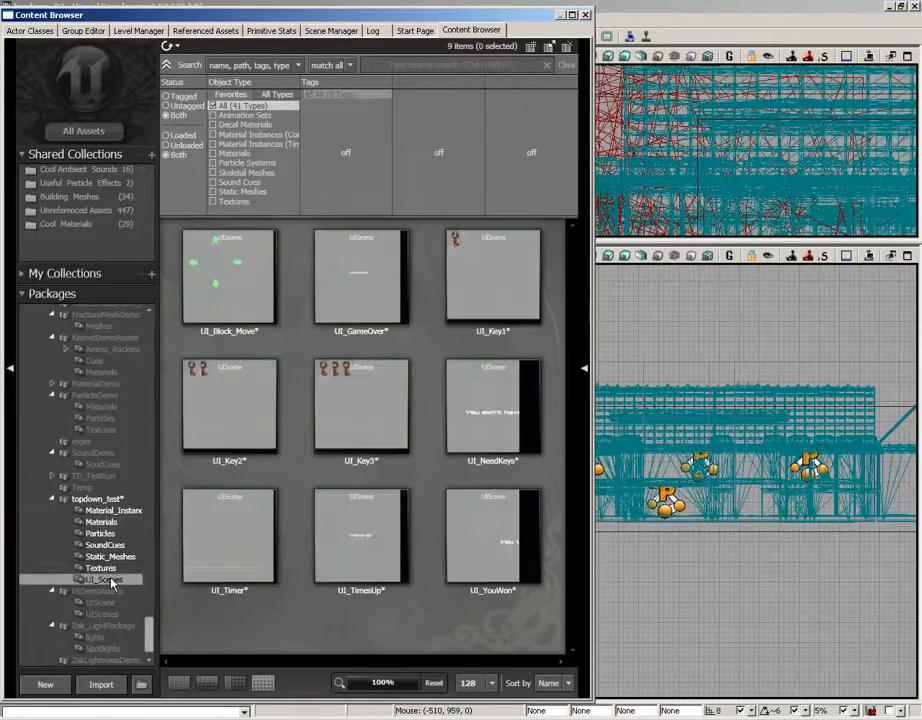
click(232, 556)
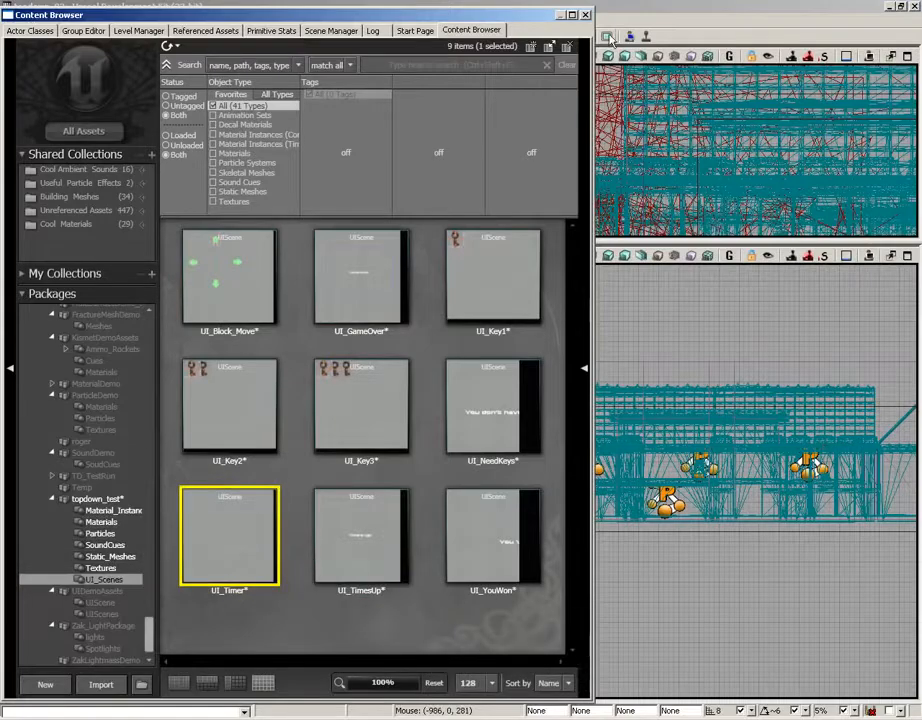
click(587, 15)
click(226, 32)
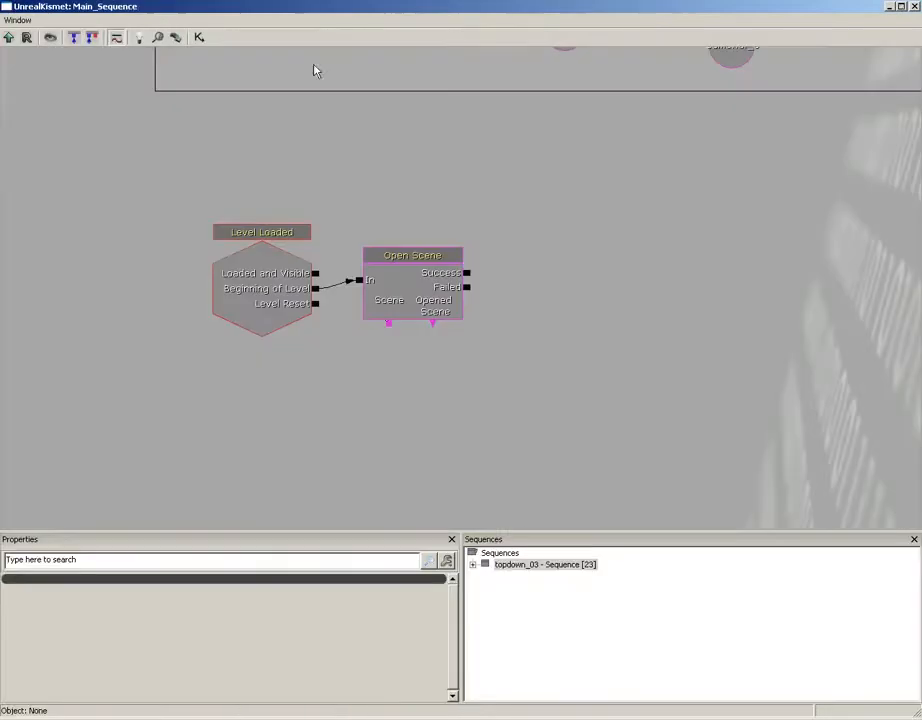
click(406, 319)
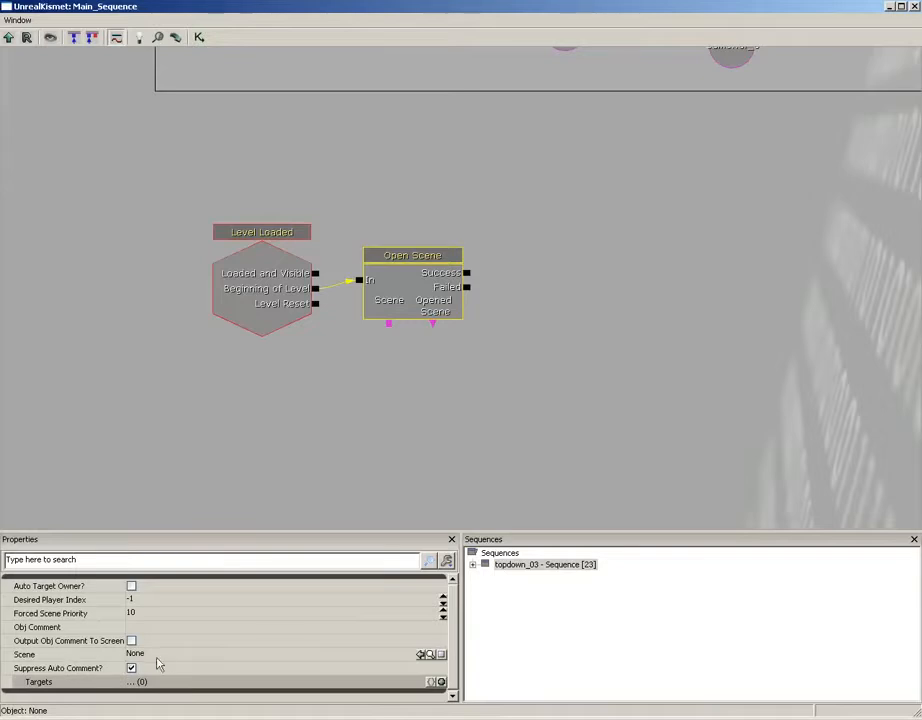
click(259, 656)
click(421, 654)
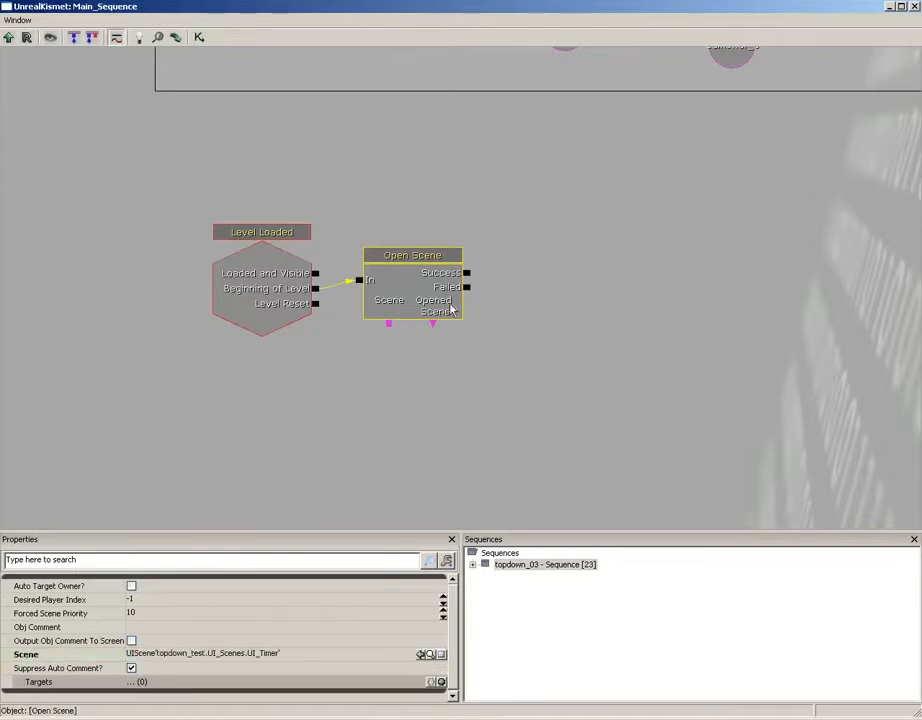
ctrl+drag(417, 288, 411, 282)
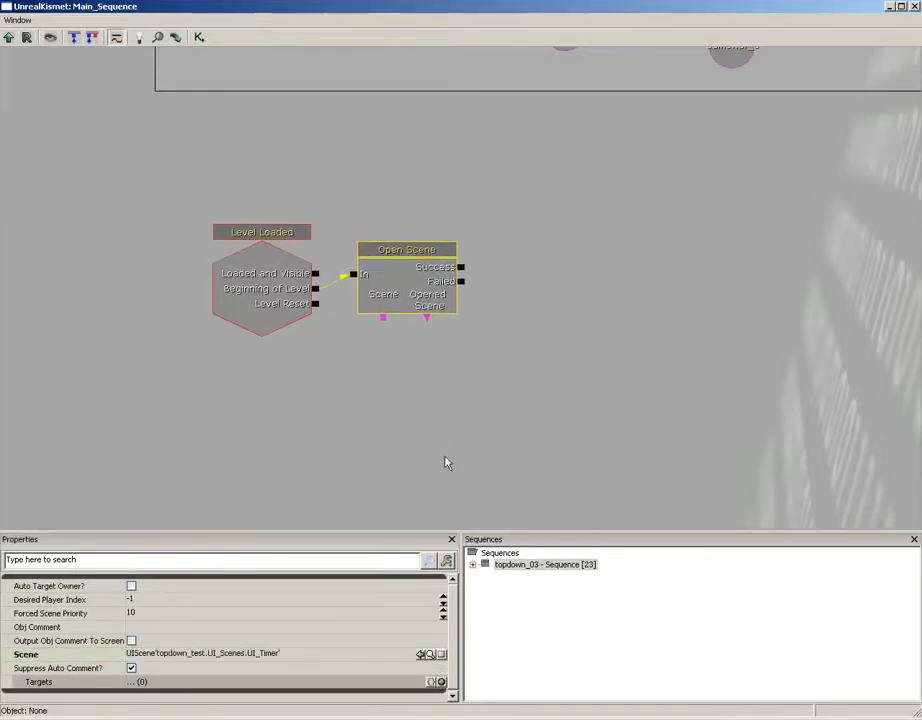
Close the Kismet sequence and playtest the level in the editor to check the timer bar on screen, ending the test after viewing it.
click(914, 7)
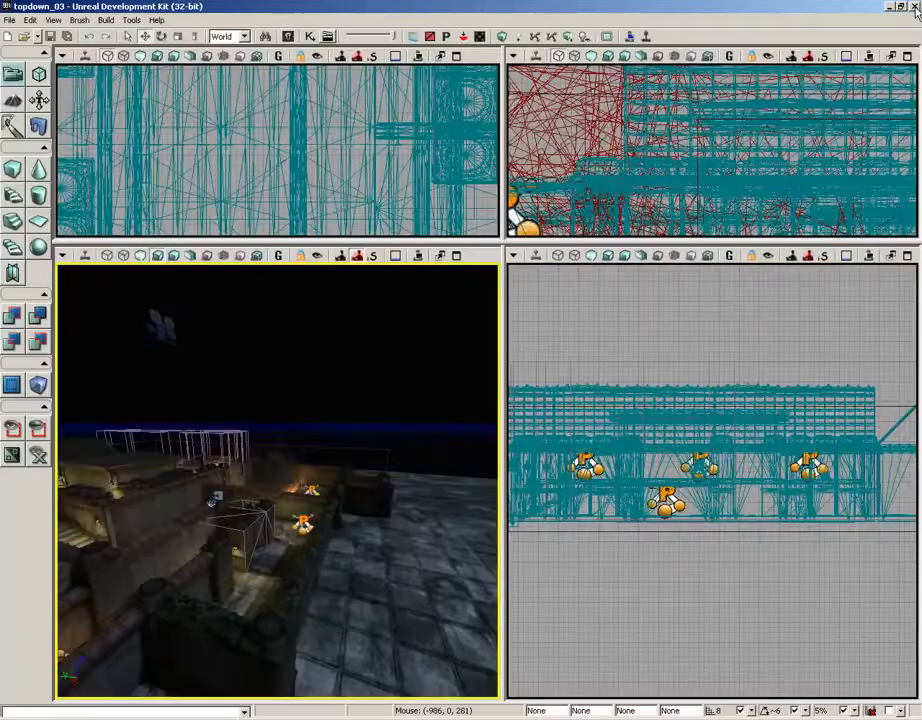
click(650, 39)
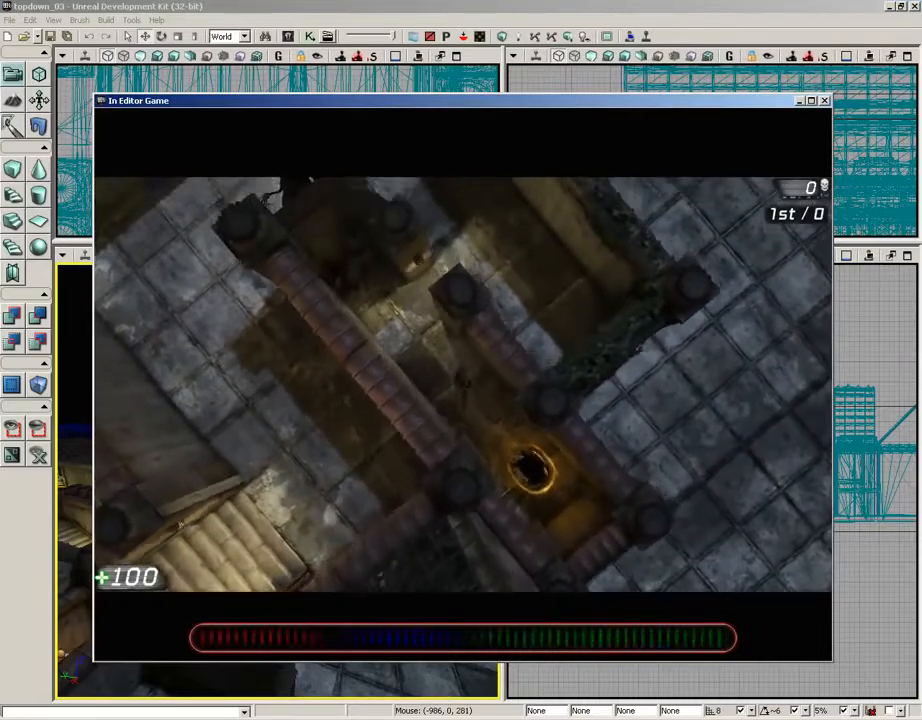
key(Escape)
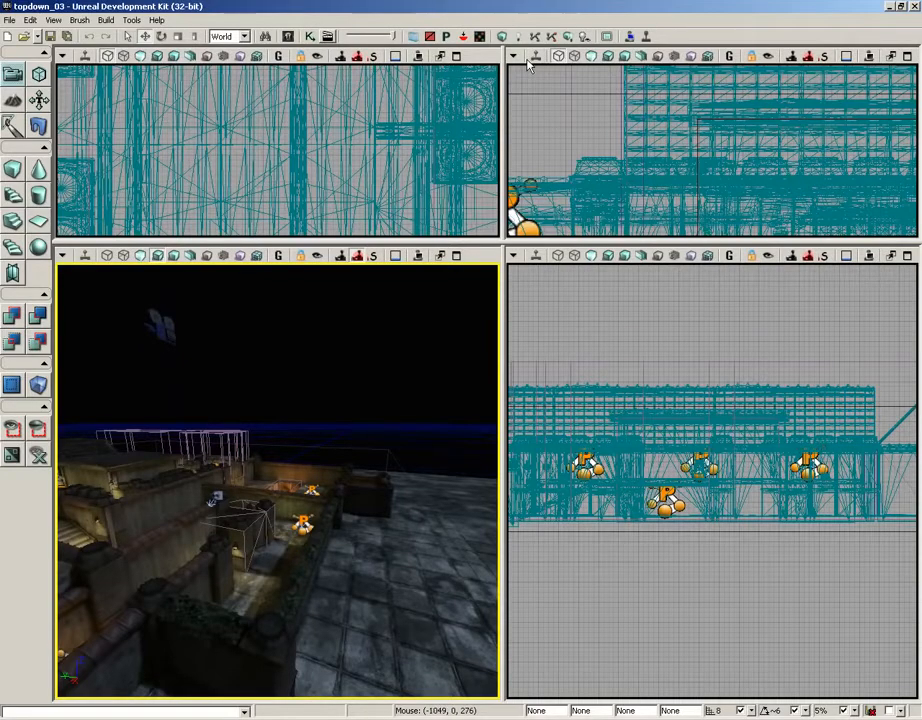
Place a MaterialInstanceActor over the open stone floor beside the walled level area and raise it above the ground.
right_drag(457, 473, 503, 497)
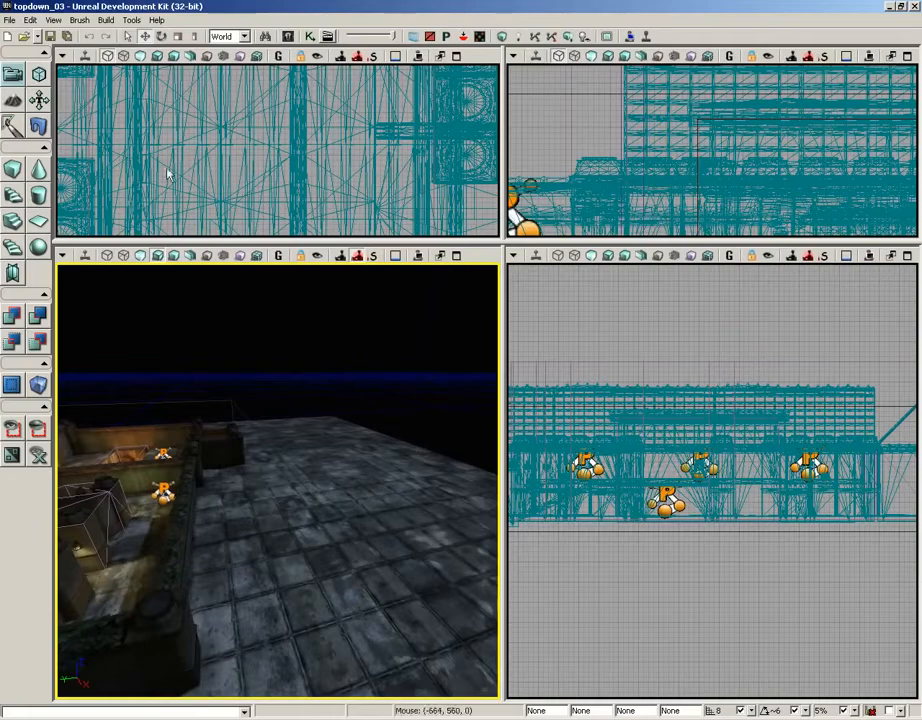
click(287, 36)
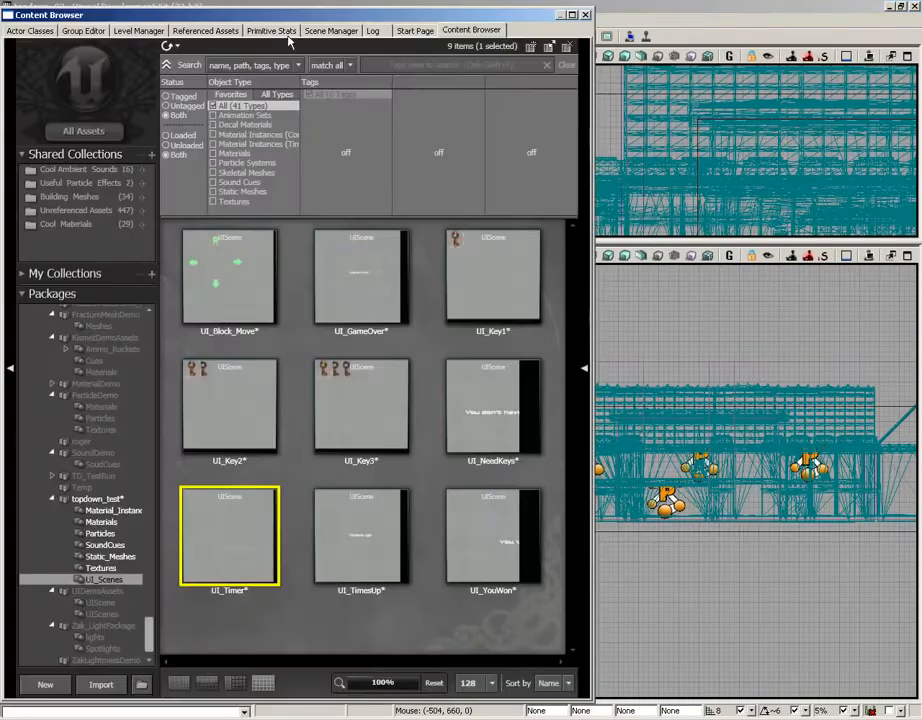
click(32, 30)
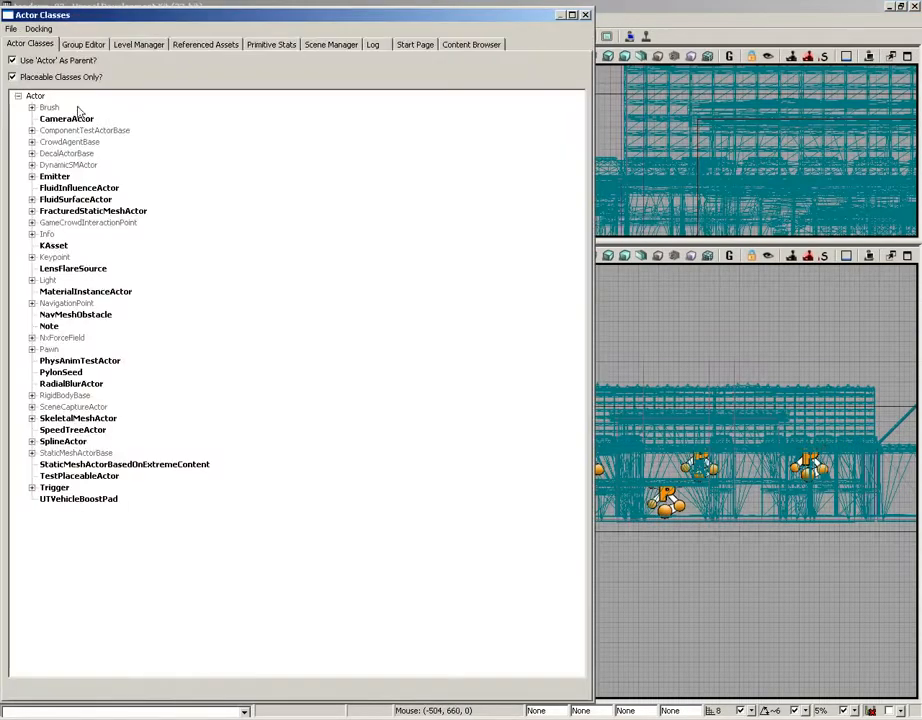
click(50, 292)
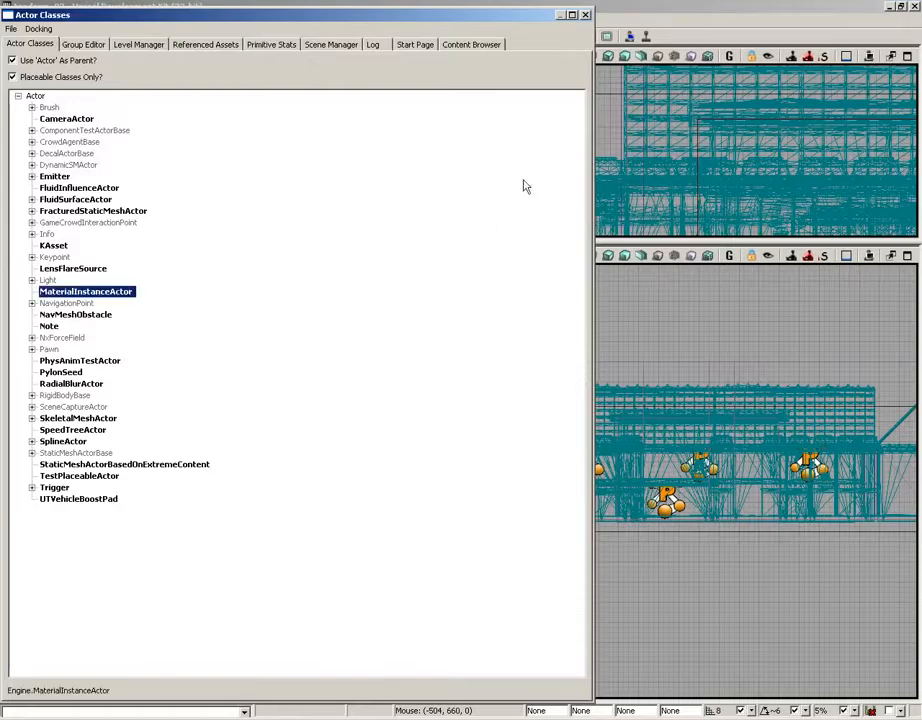
click(585, 15)
right_click(348, 487)
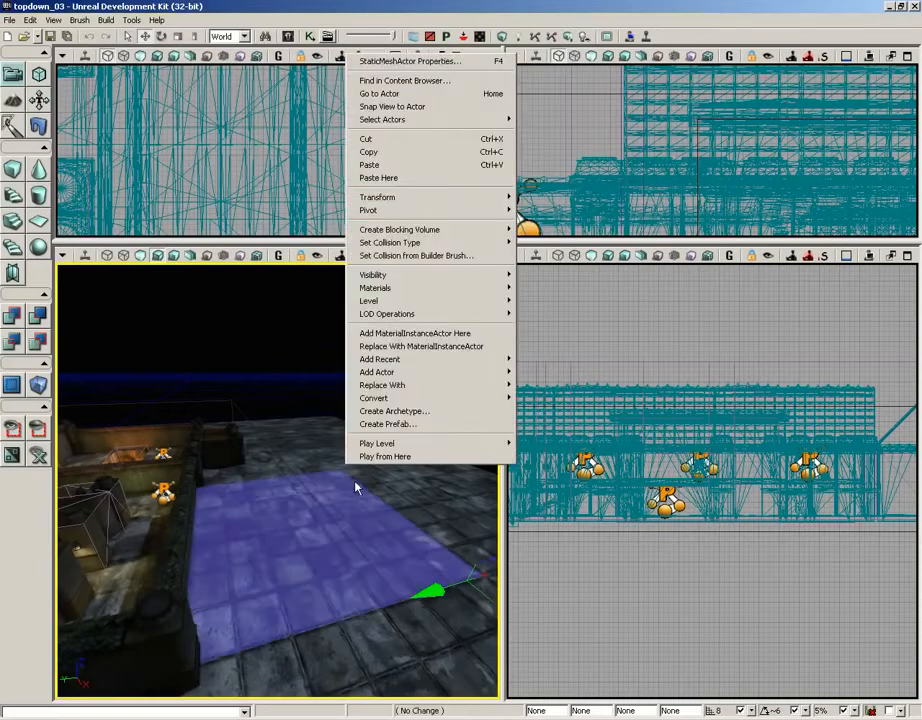
click(398, 333)
drag(358, 391, 372, 262)
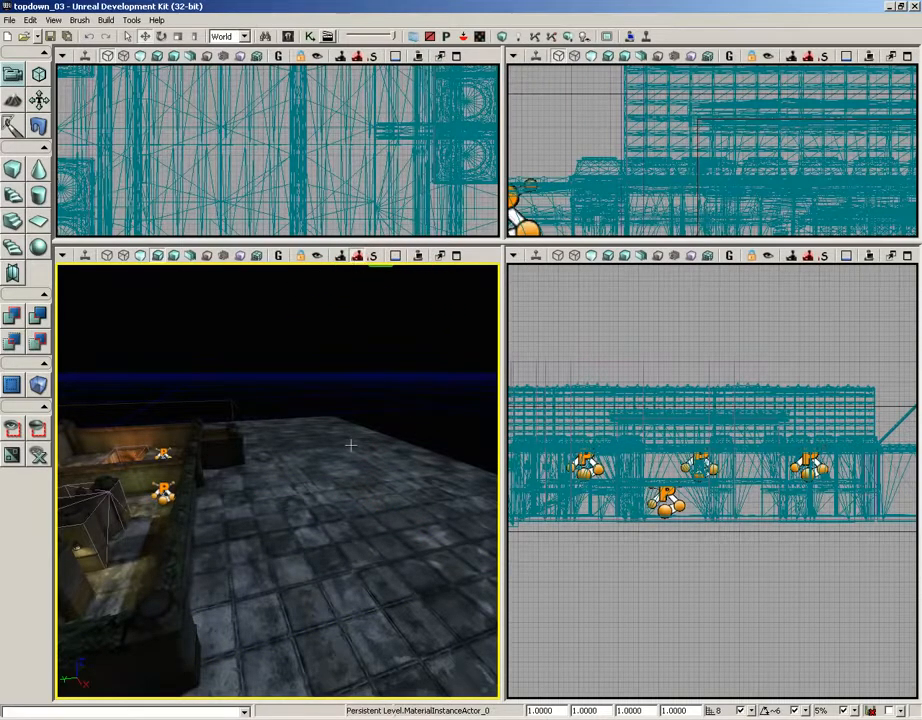
right_drag(351, 445, 325, 341)
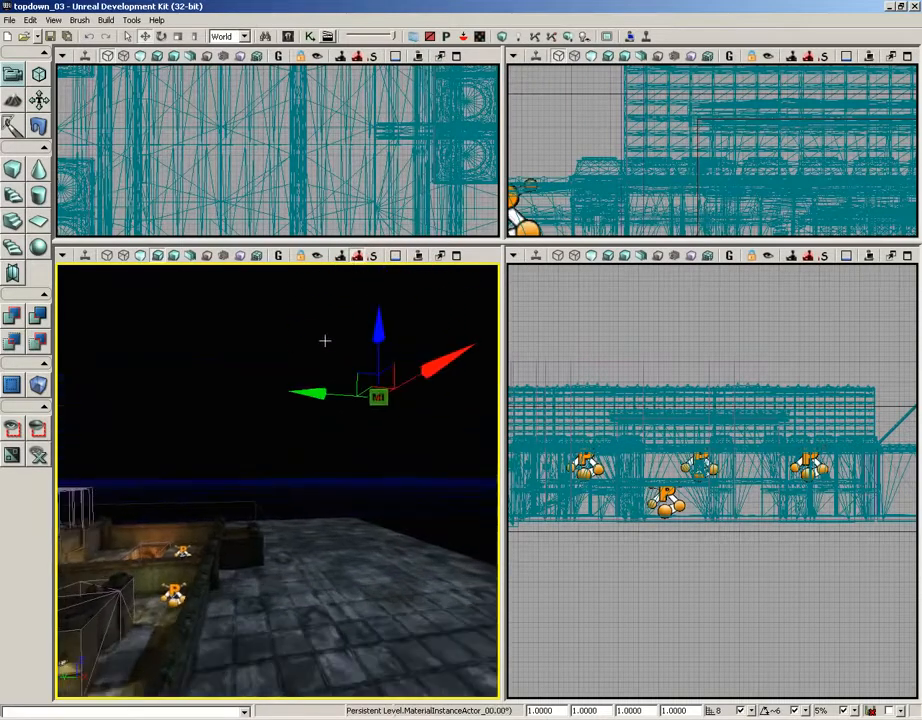
Set the draw scale of the MaterialInstanceActor to 3.
click(540, 710)
text(3)
key(Return)
click(424, 467)
right_drag(422, 469, 433, 397)
Assign MIC_timer_bar from topdown_test's material instances to the MaterialInstanceActor's Mat Inst property and close its properties.
click(318, 467)
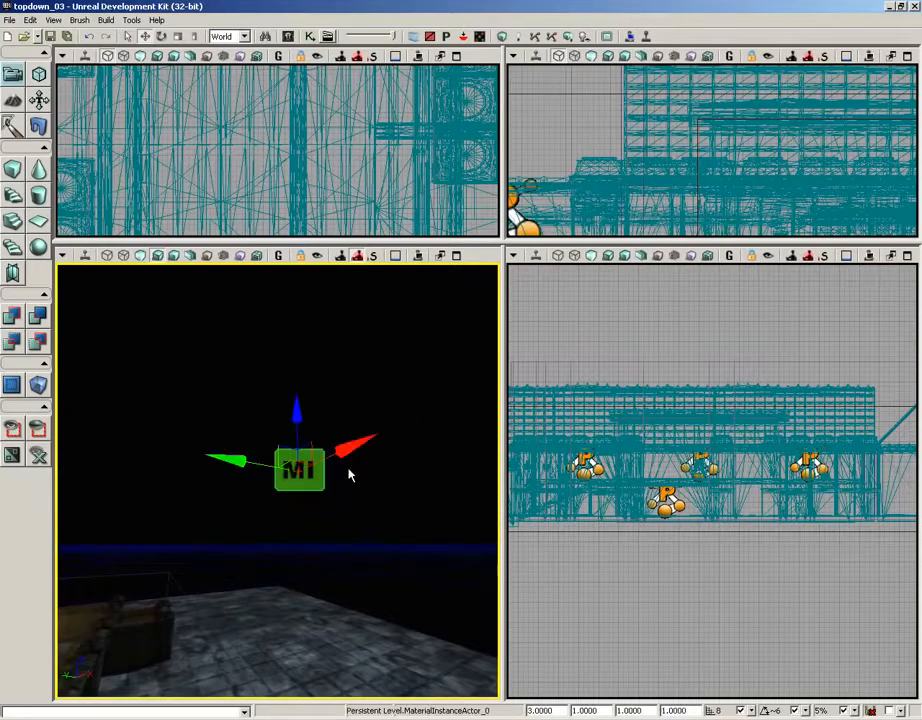
key(F4)
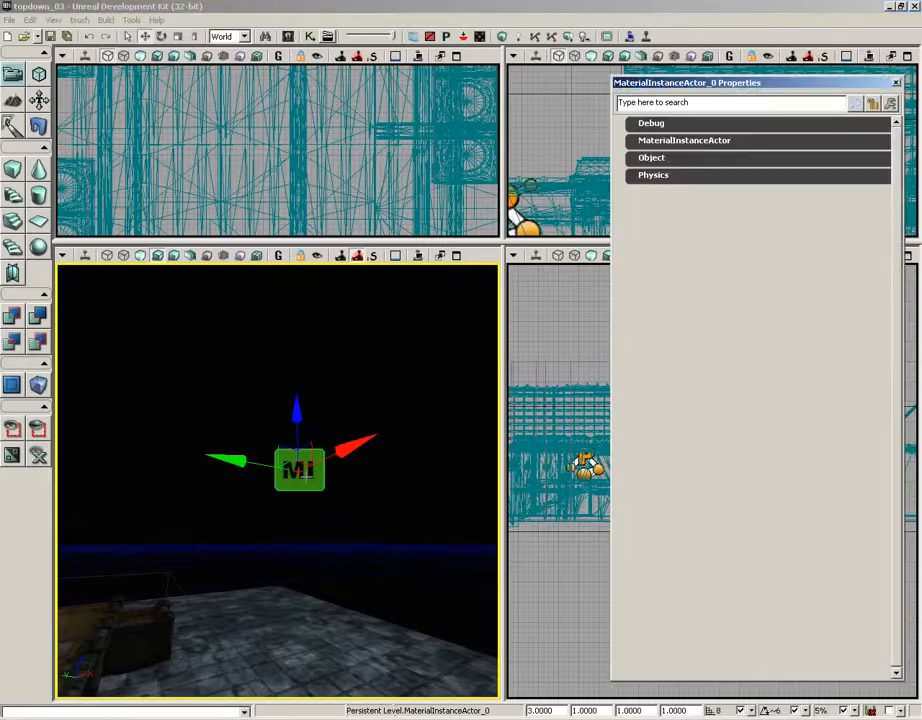
click(666, 141)
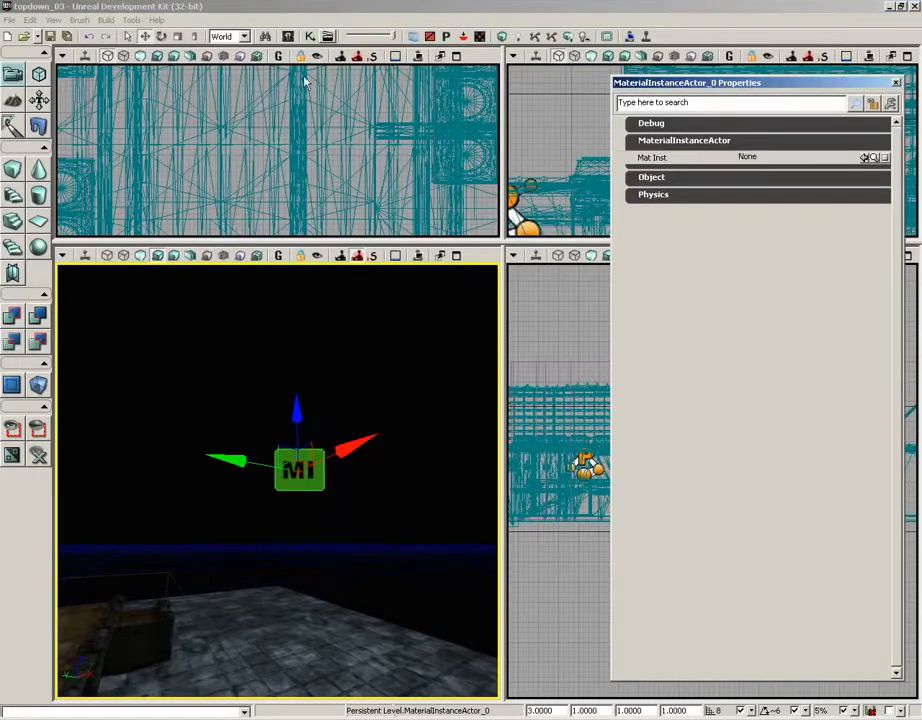
click(288, 36)
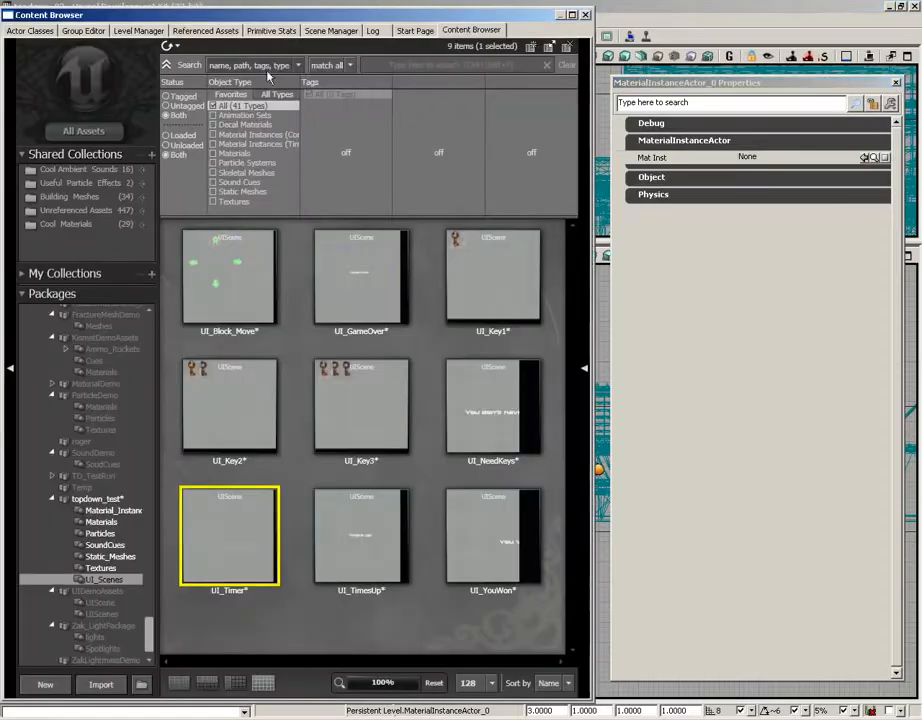
click(97, 512)
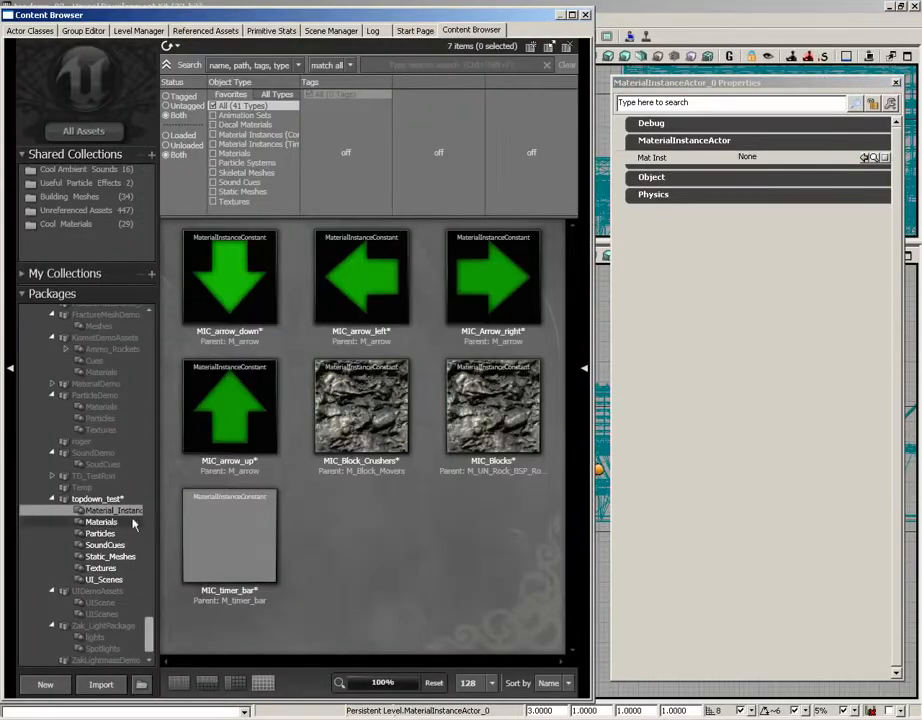
click(240, 540)
click(864, 158)
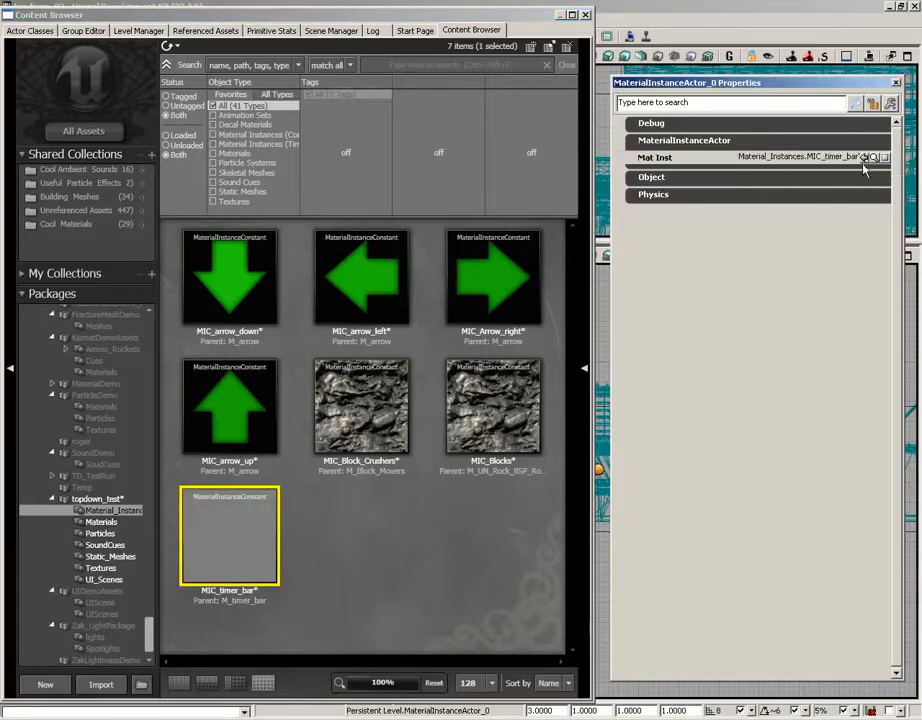
click(587, 14)
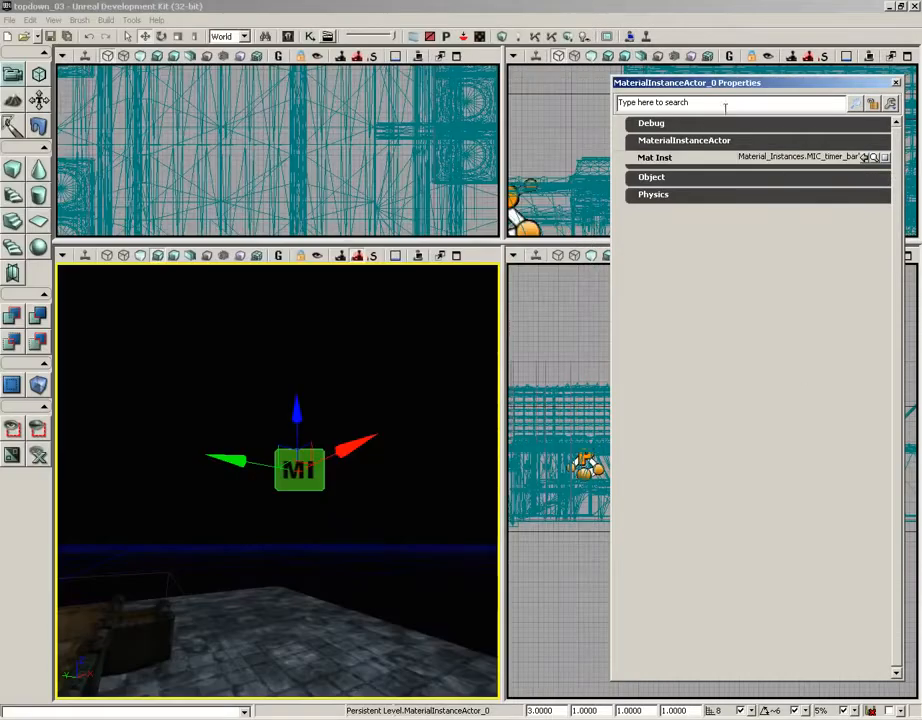
click(896, 86)
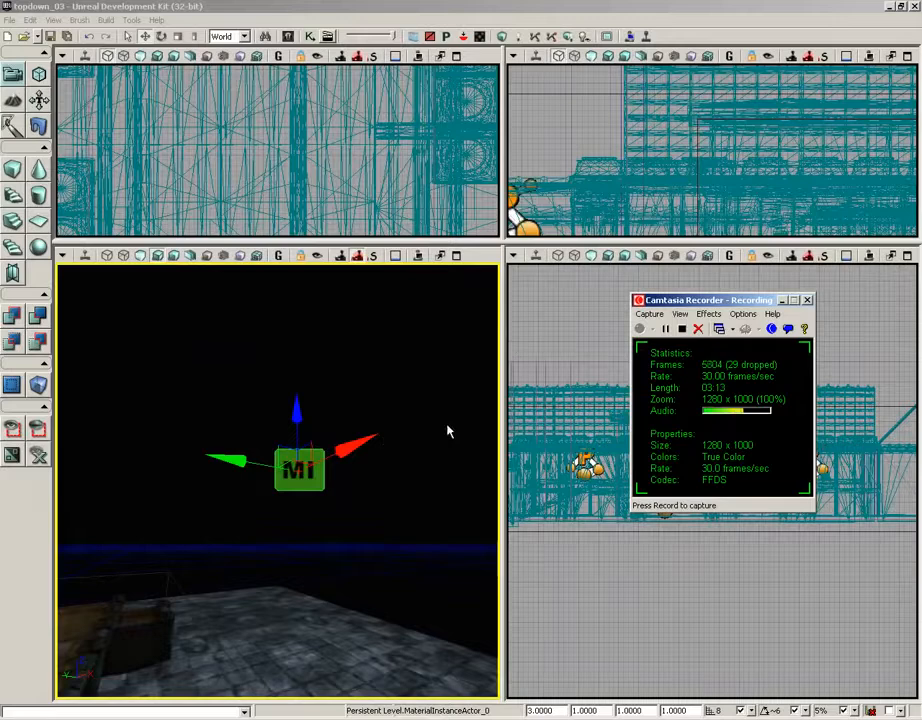
click(532, 400)
With the MaterialInstanceActor selected, add a Matinee beside Open Scene in Kismet and connect Success to its Play input.
click(322, 477)
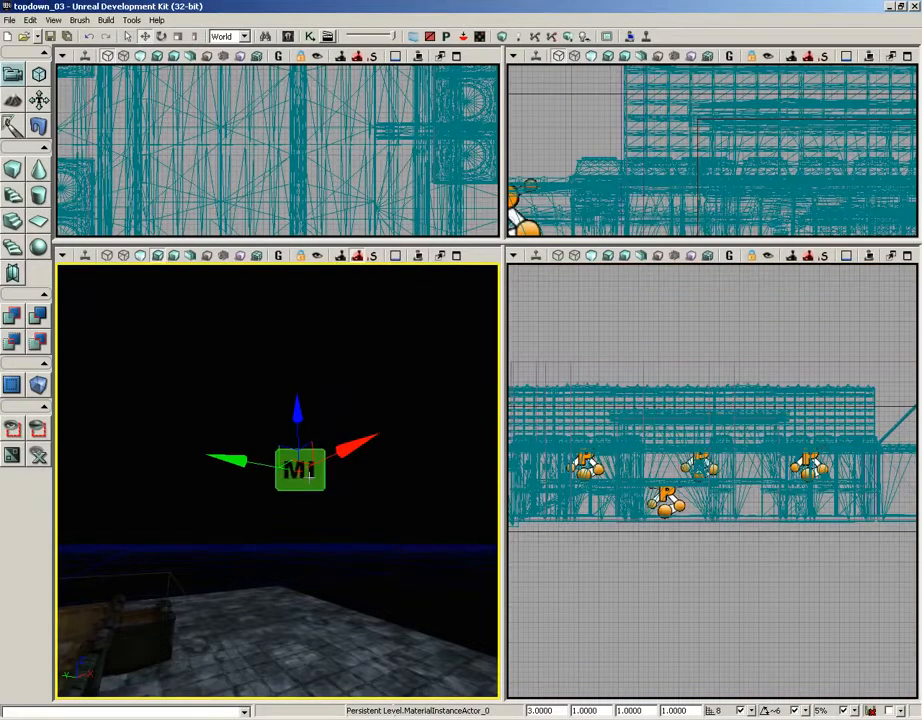
click(309, 37)
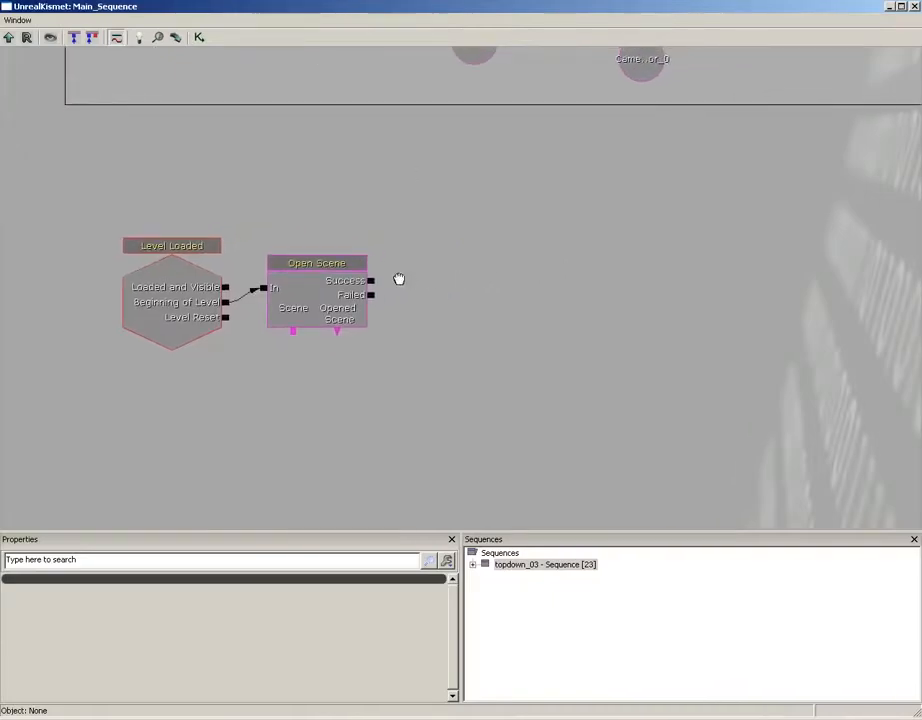
right_click(400, 258)
click(435, 276)
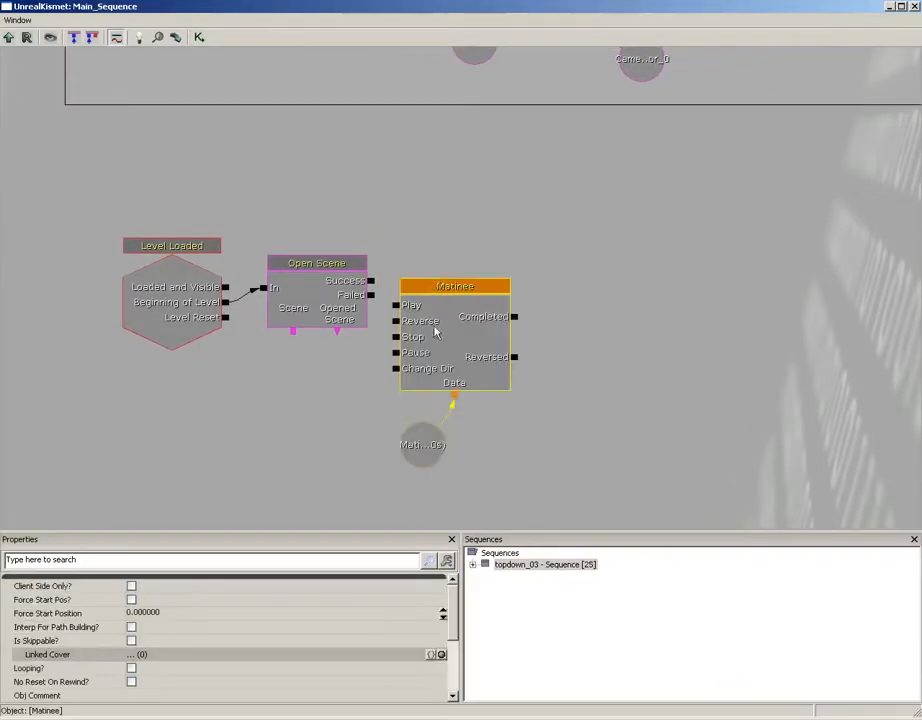
drag(463, 340, 490, 294)
drag(374, 283, 432, 265)
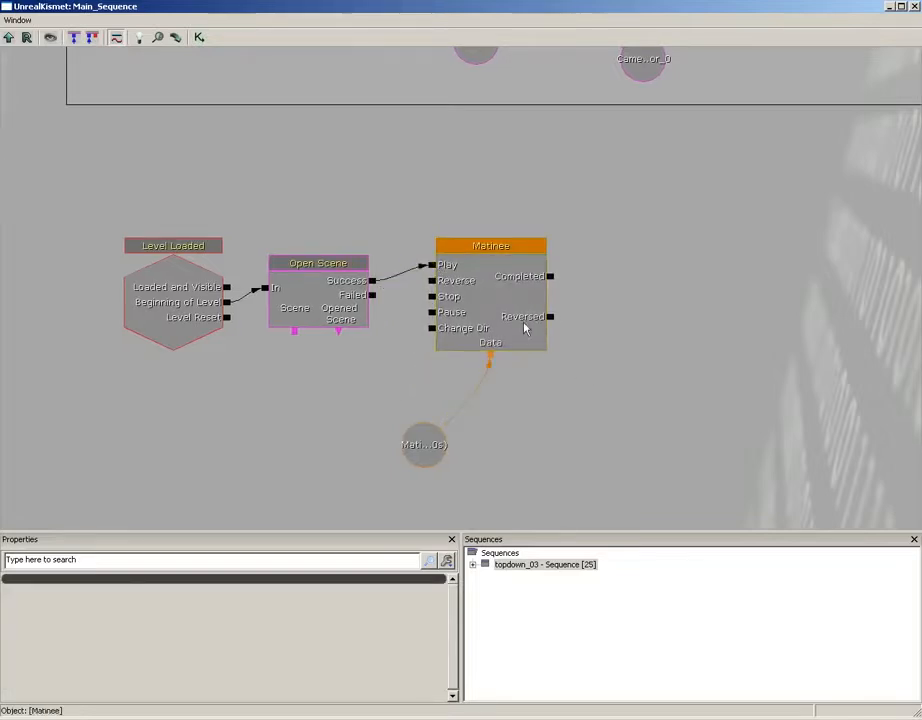
Open the new Matinee for editing and add a group named TimerBarMat.
click(488, 305)
double_click(488, 305)
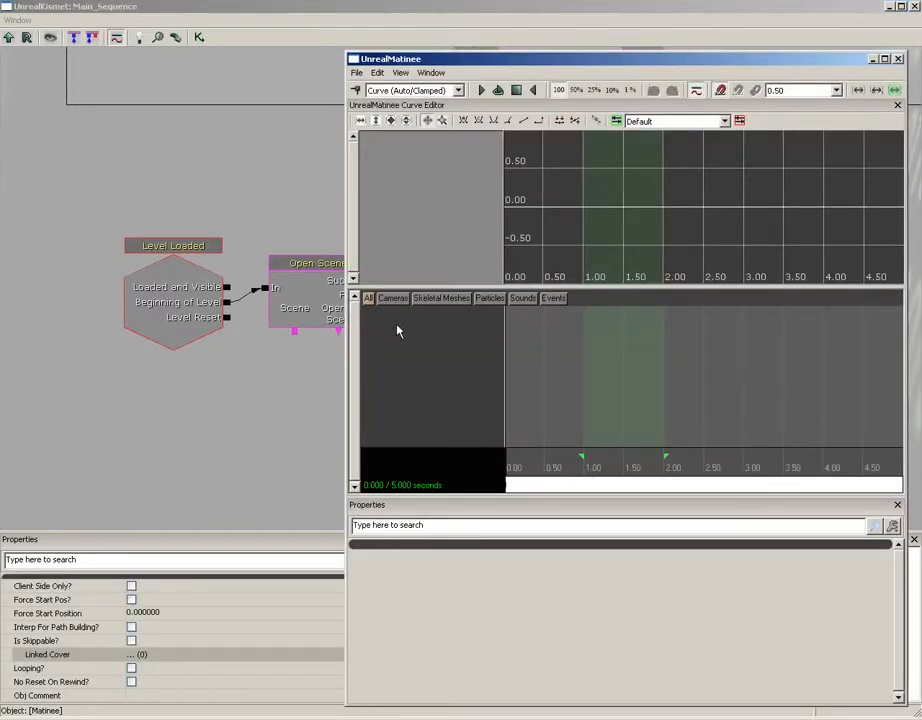
right_click(397, 329)
click(448, 350)
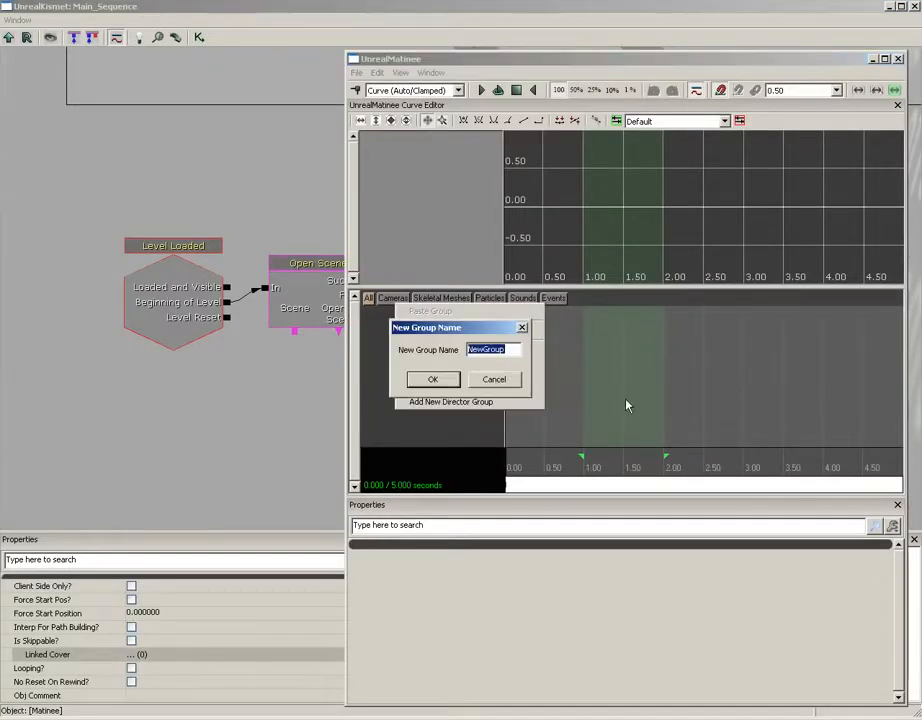
text(TimerBarMat)
key(Return)
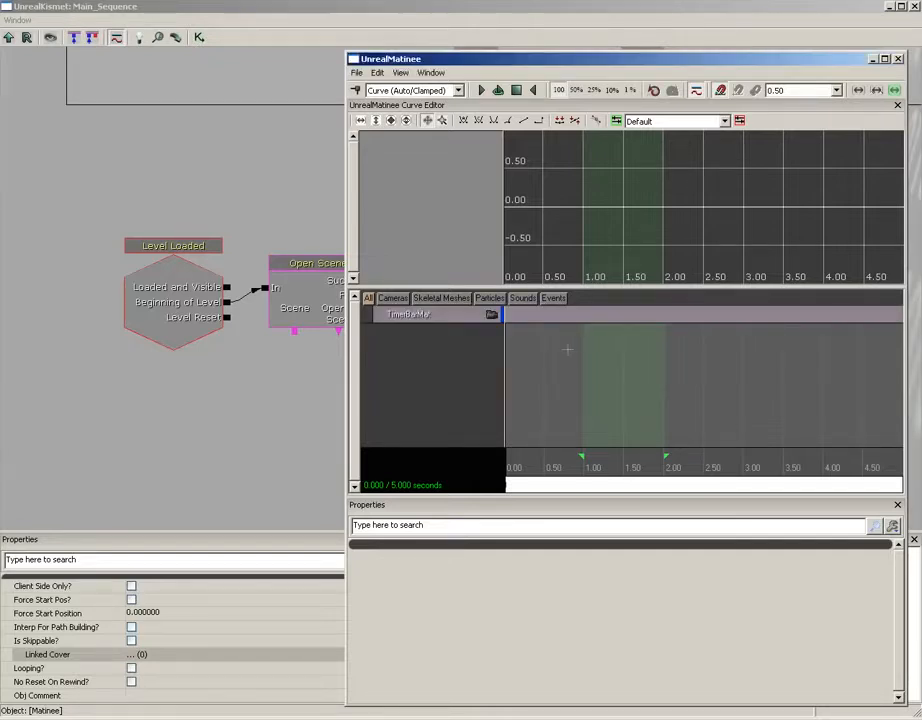
Add a Float Material Param track to the TimerBarMat group and set its Param Name to Flashing.
click(425, 316)
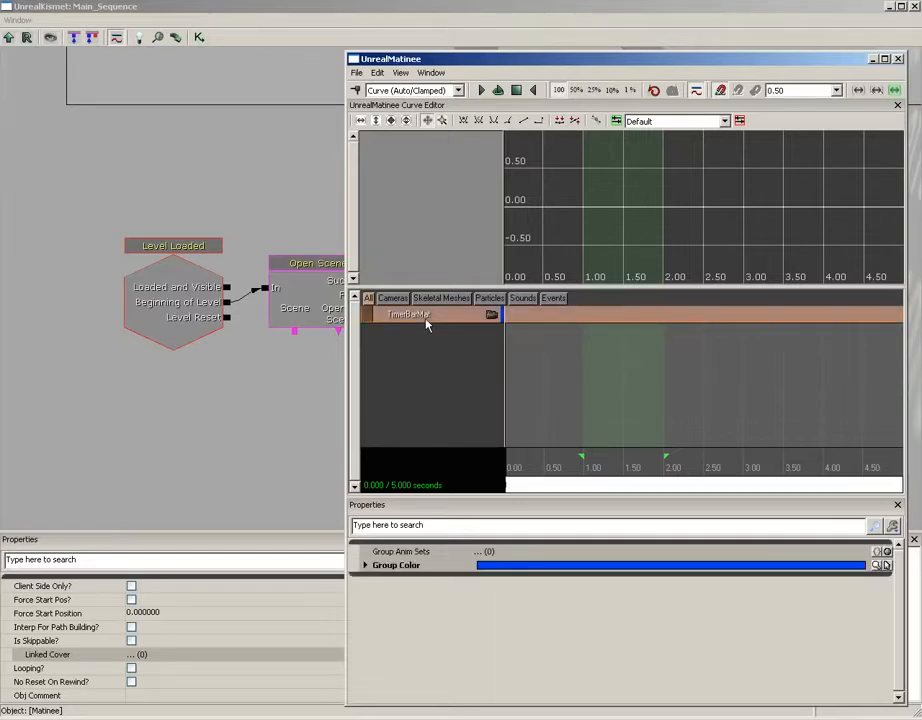
right_click(409, 318)
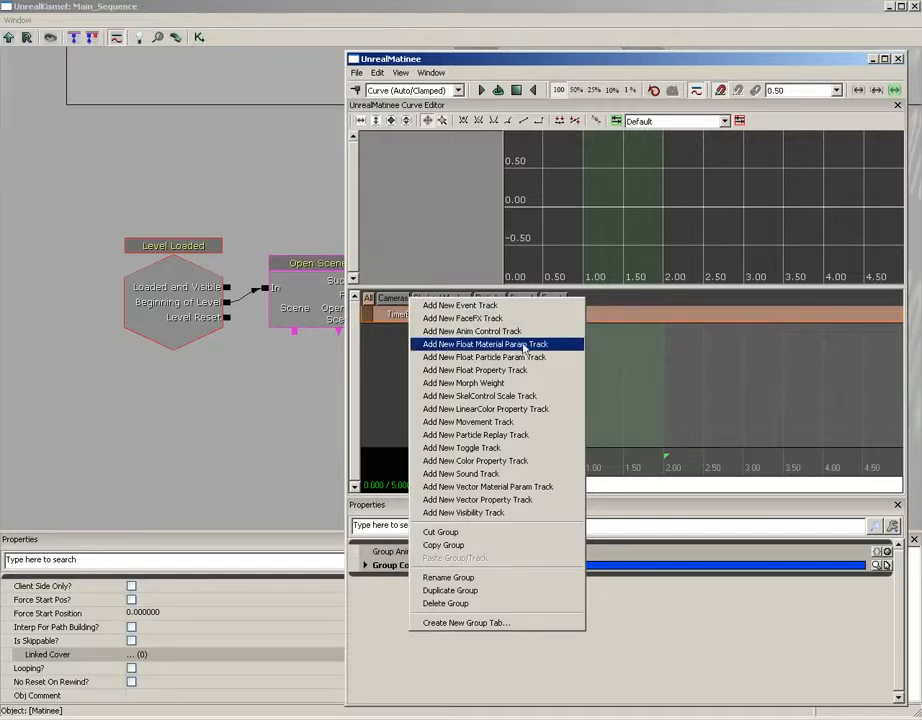
click(555, 345)
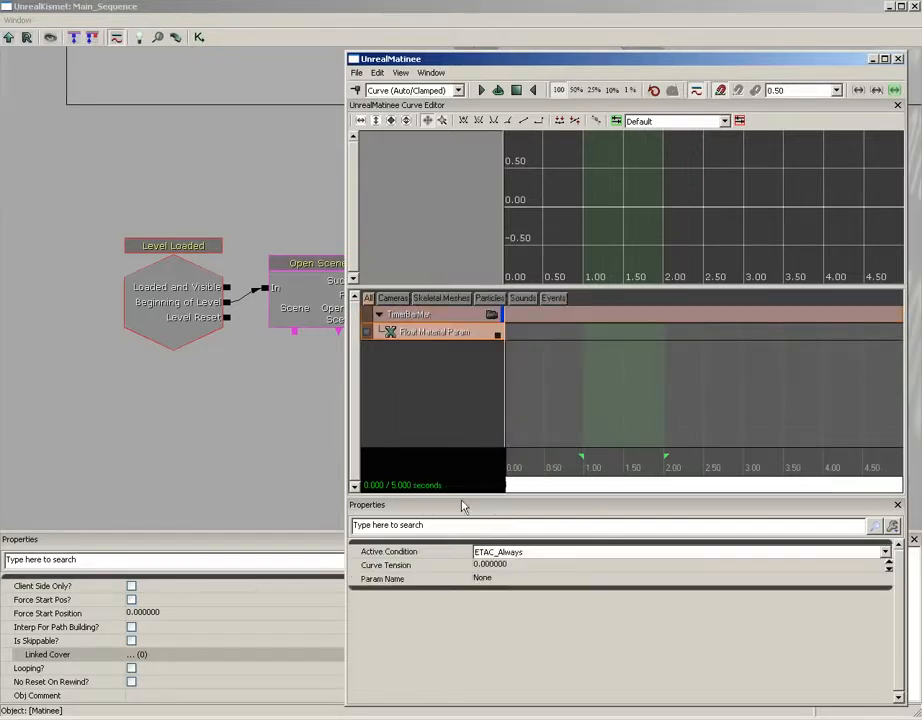
click(502, 582)
text(F)
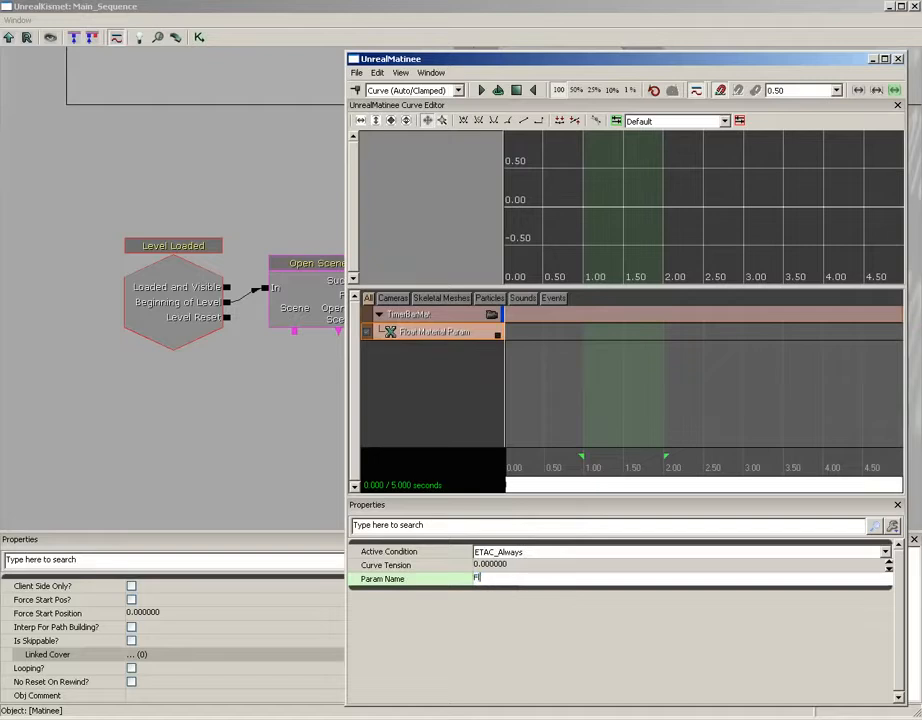
text(lashing)
key(Return)
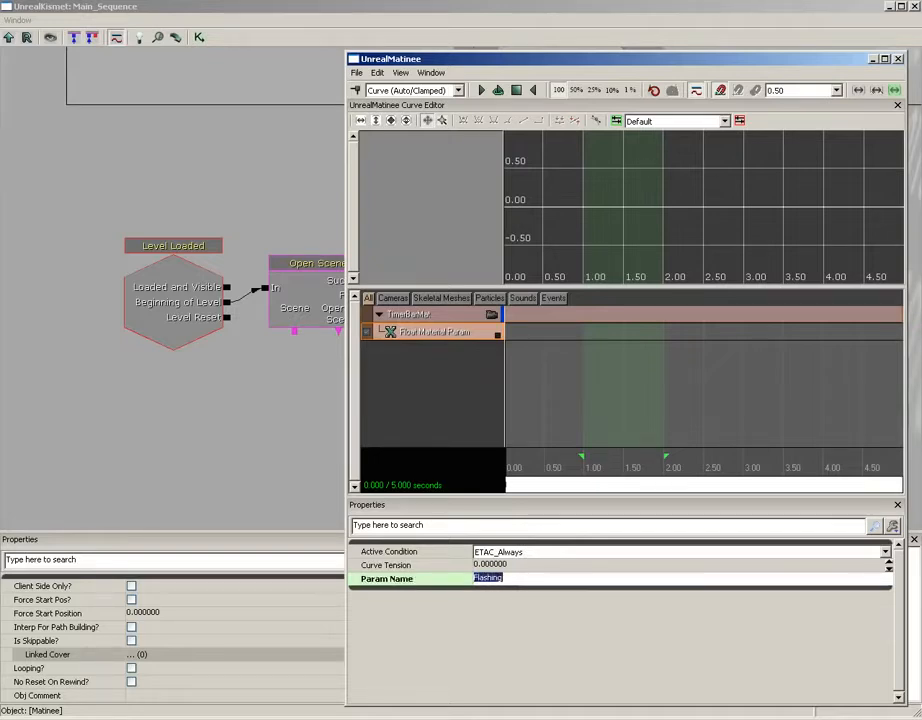
Add a key at 0.00 seconds with value 0 on the Flashing track and show the track in the curve editor.
drag(534, 466, 467, 461)
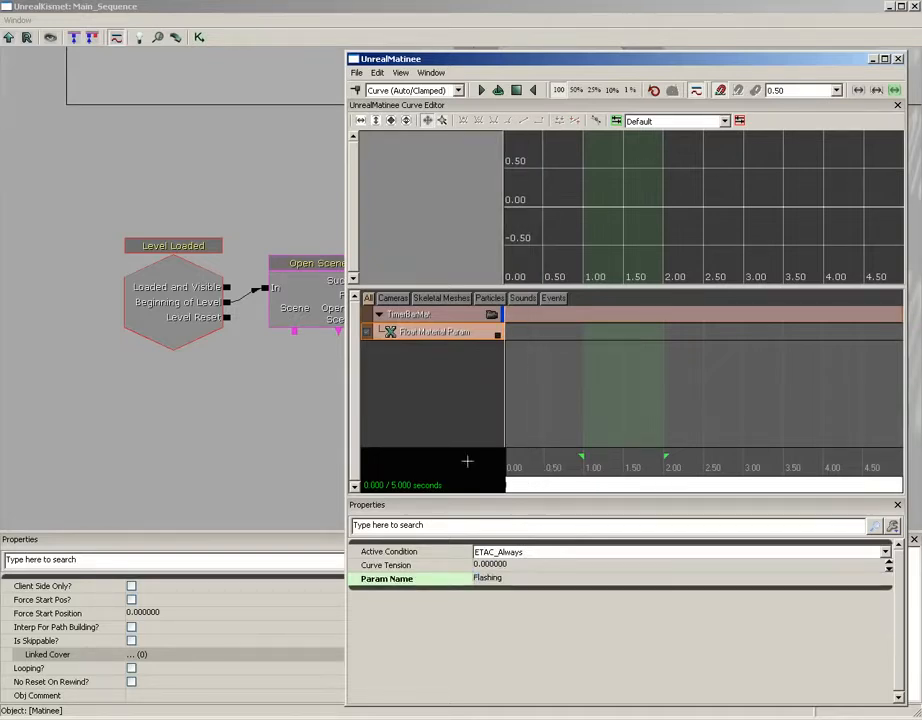
key(Return)
right_click(505, 335)
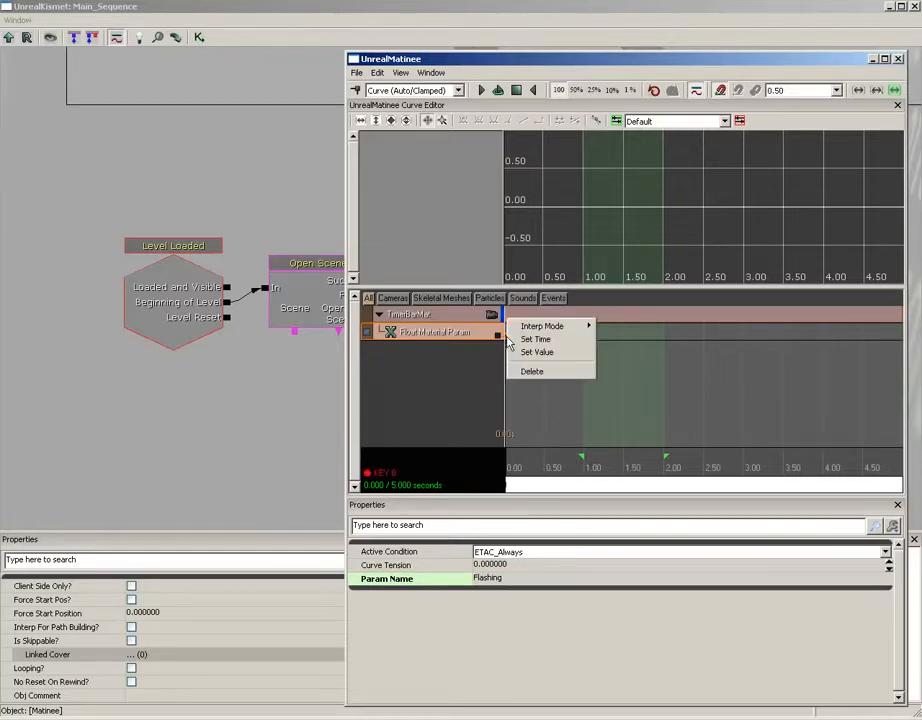
click(545, 351)
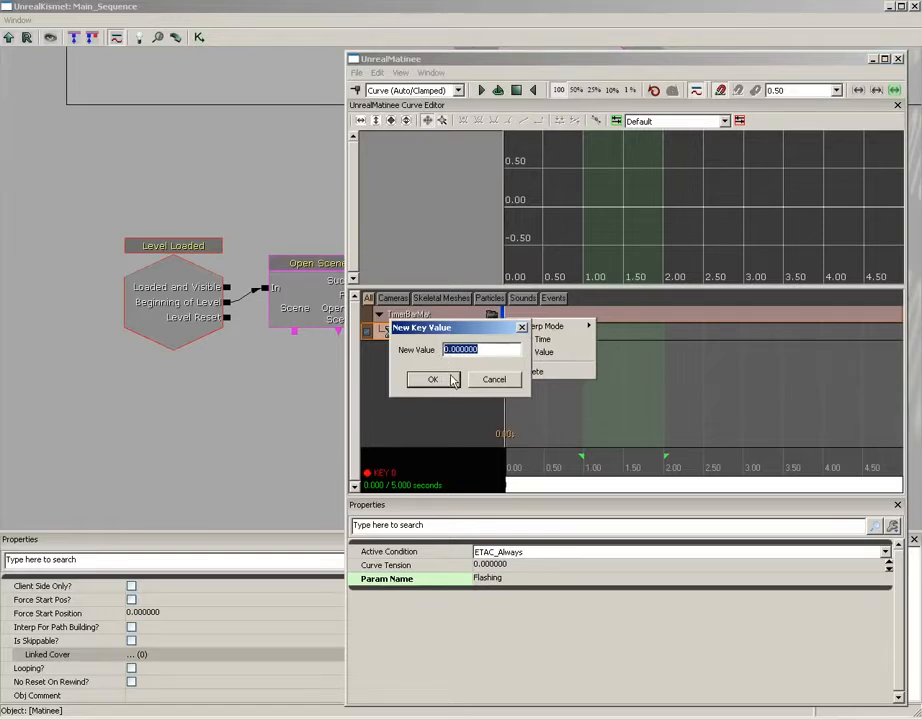
click(432, 380)
drag(547, 391, 613, 391)
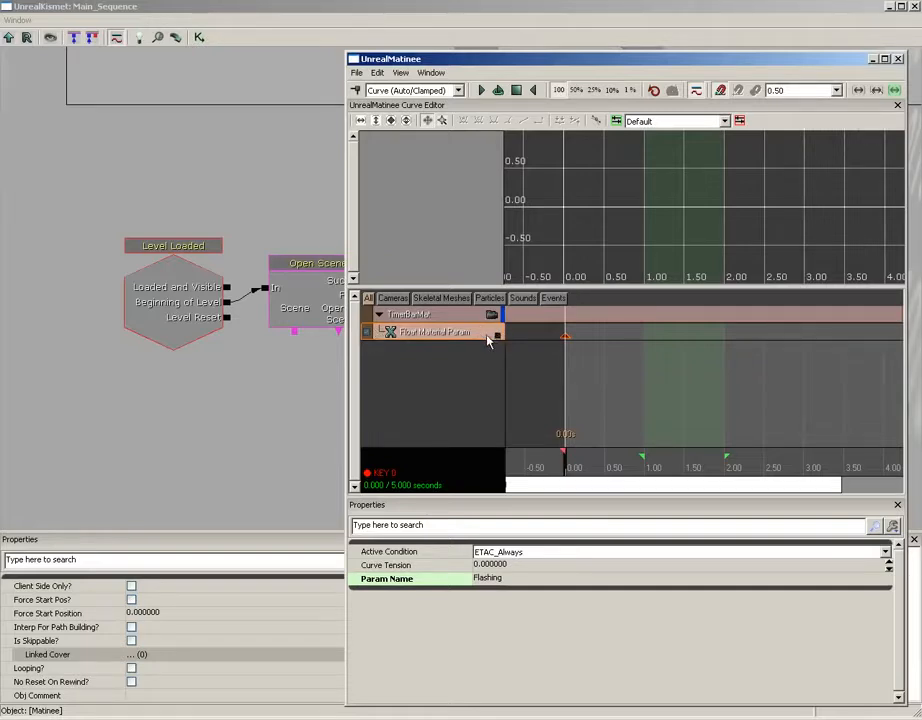
click(497, 336)
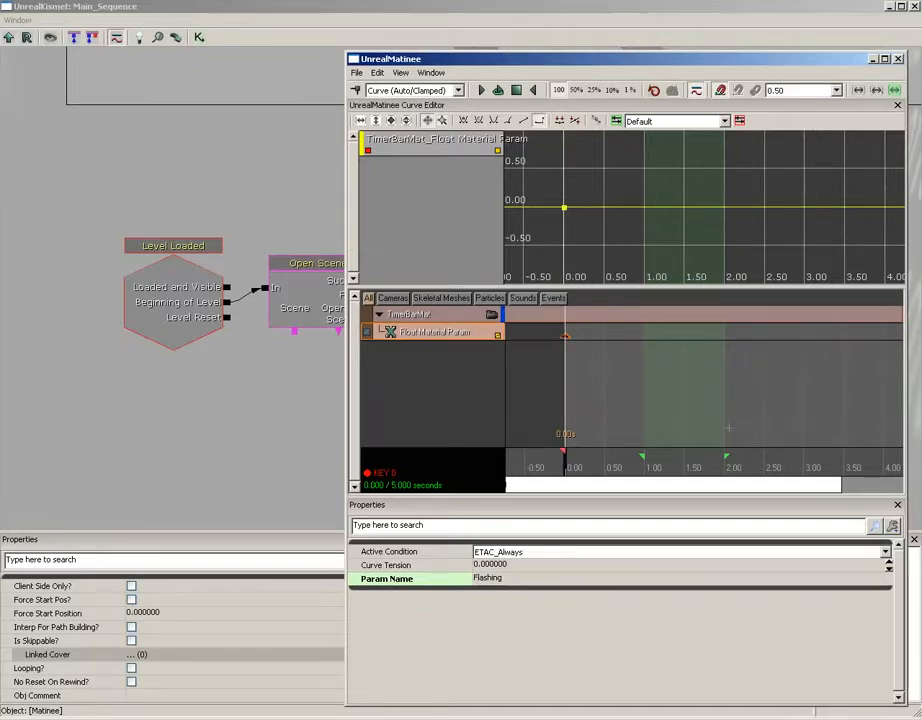
Extend the end of the Matinee sequence to 120 seconds.
scroll(656, 400, down, 6)
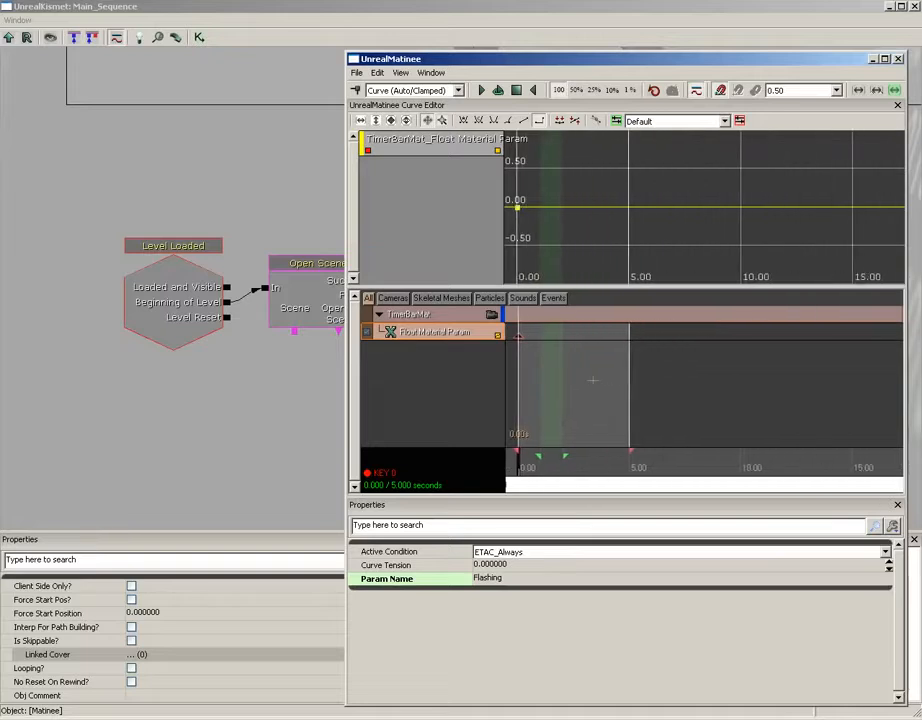
scroll(592, 420, down, 2)
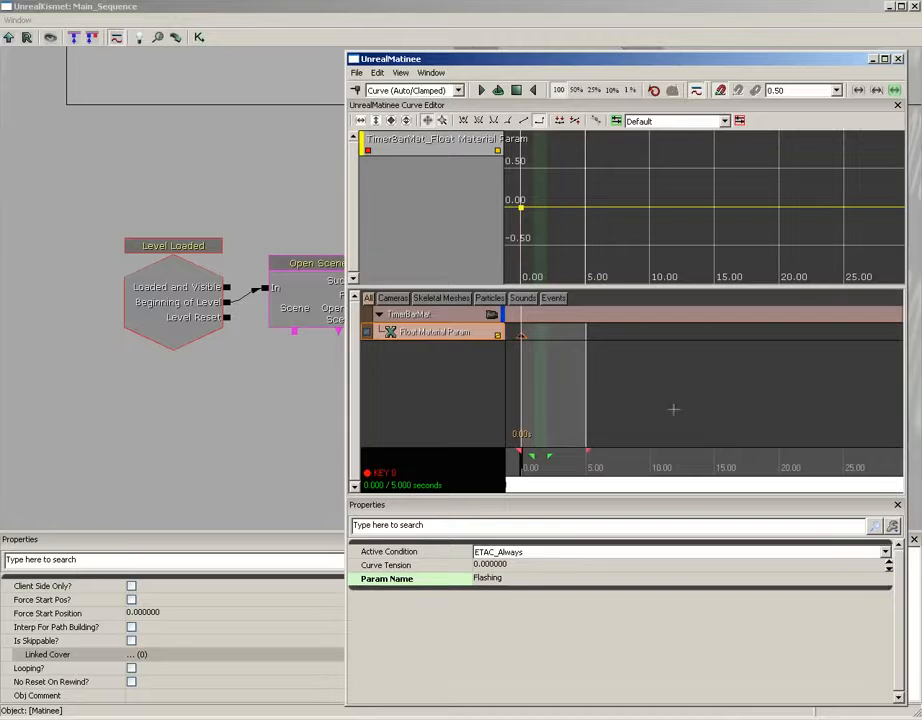
scroll(673, 407, down, 8)
scroll(605, 398, up, 5)
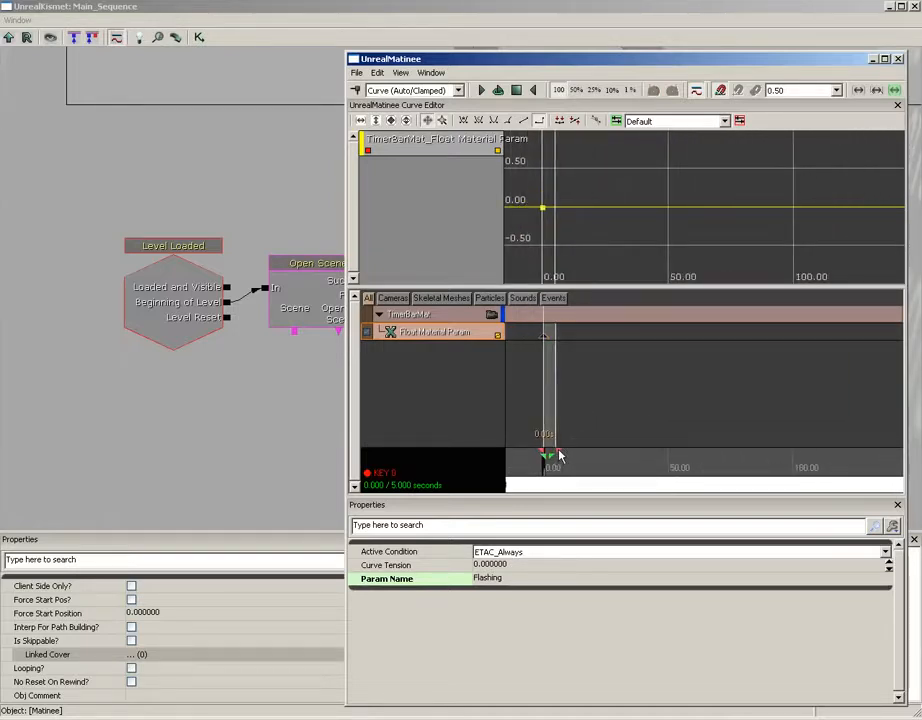
drag(560, 457, 846, 462)
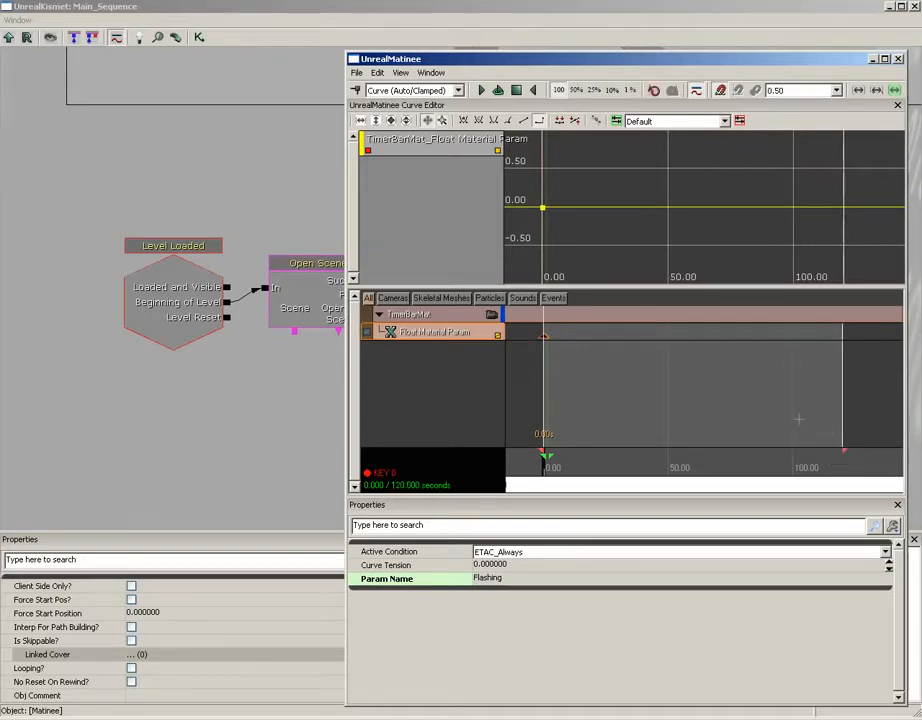
Add a second key to the Flashing track and set its time to 90 seconds.
scroll(740, 397, up, 4)
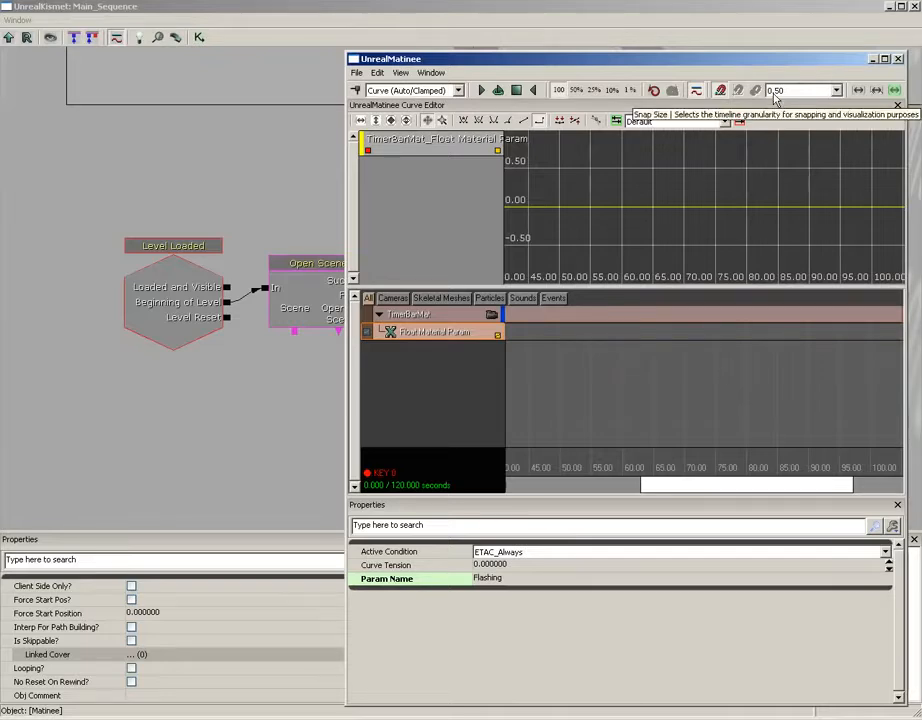
scroll(623, 400, down, 5)
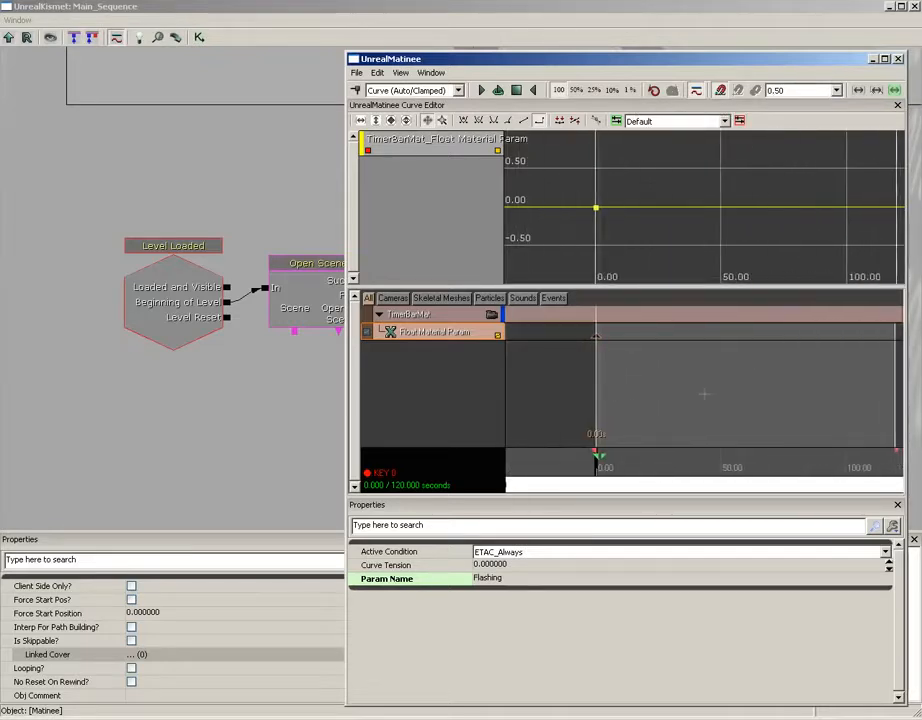
drag(634, 470, 730, 463)
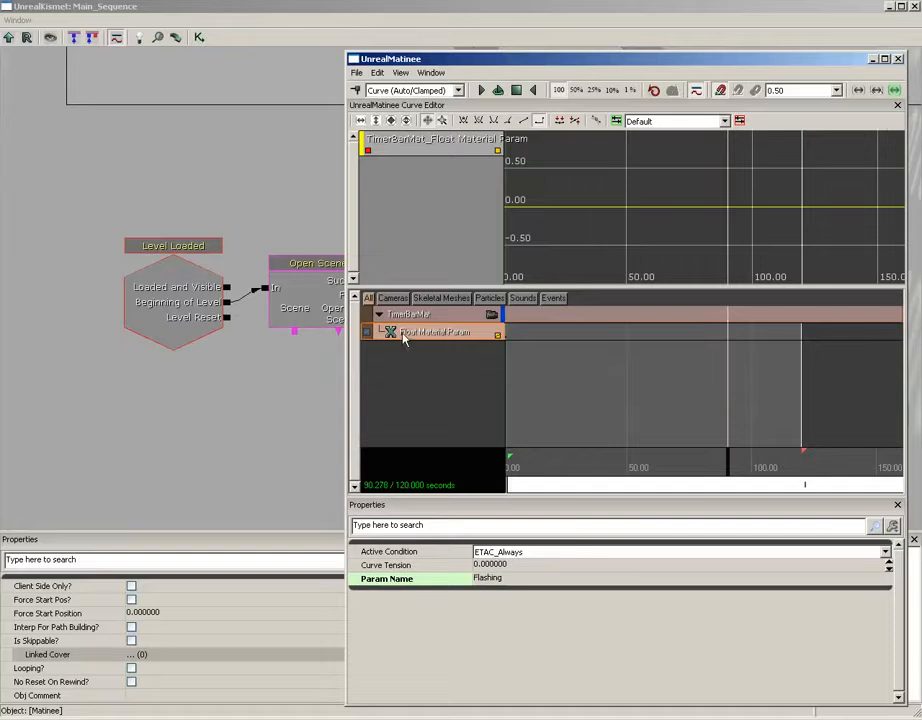
key(Return)
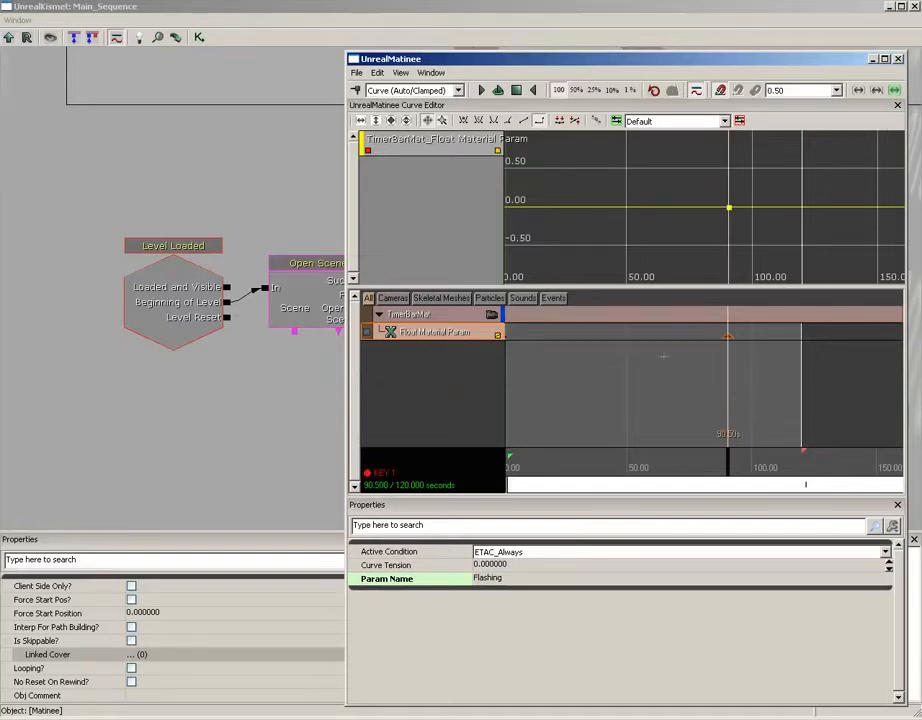
scroll(700, 428, up, 5)
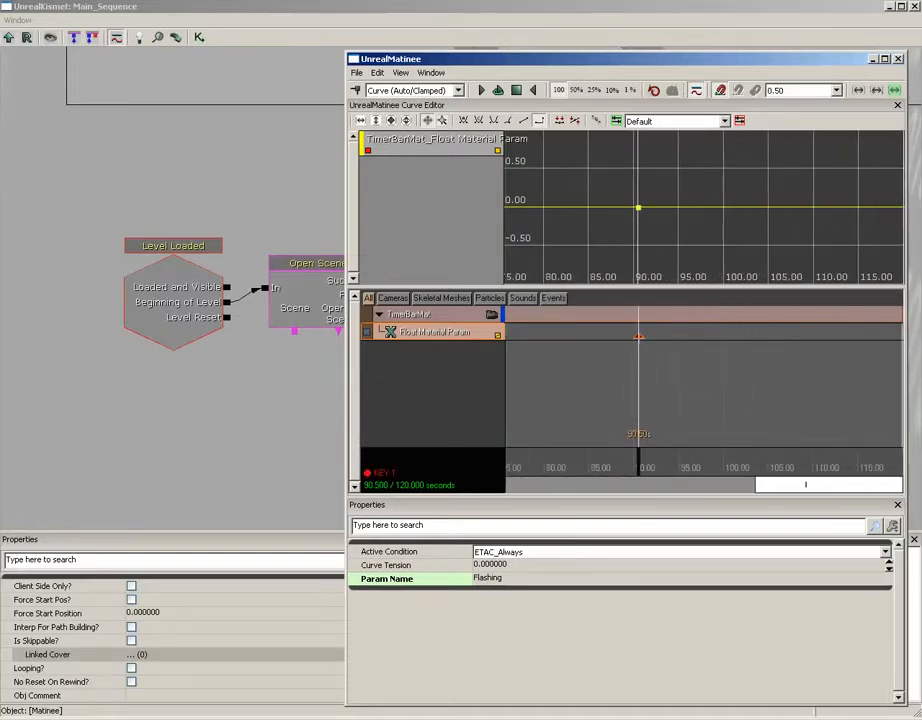
right_click(639, 335)
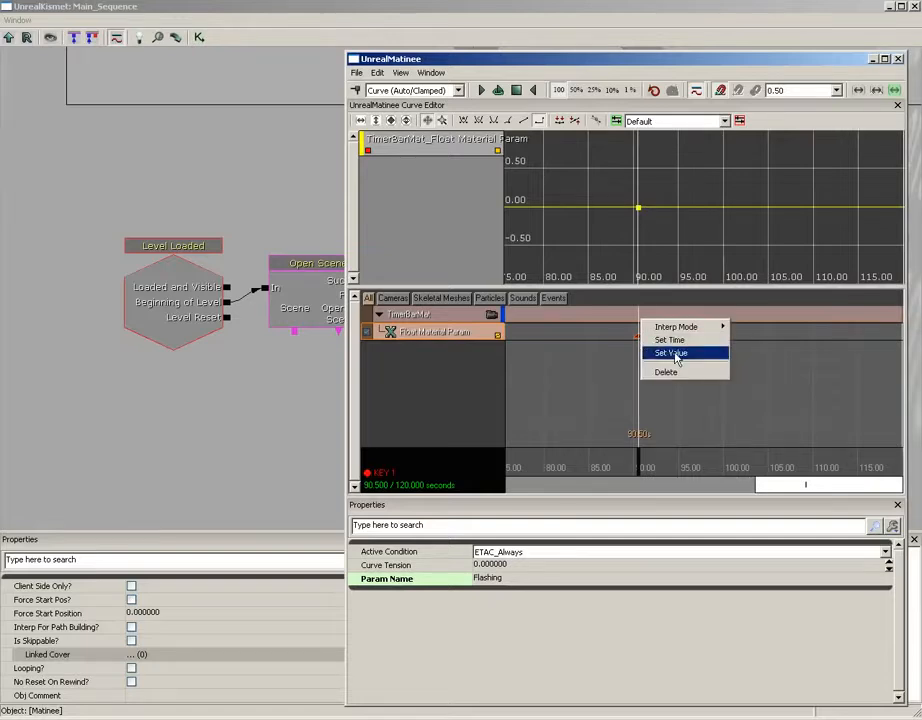
click(669, 340)
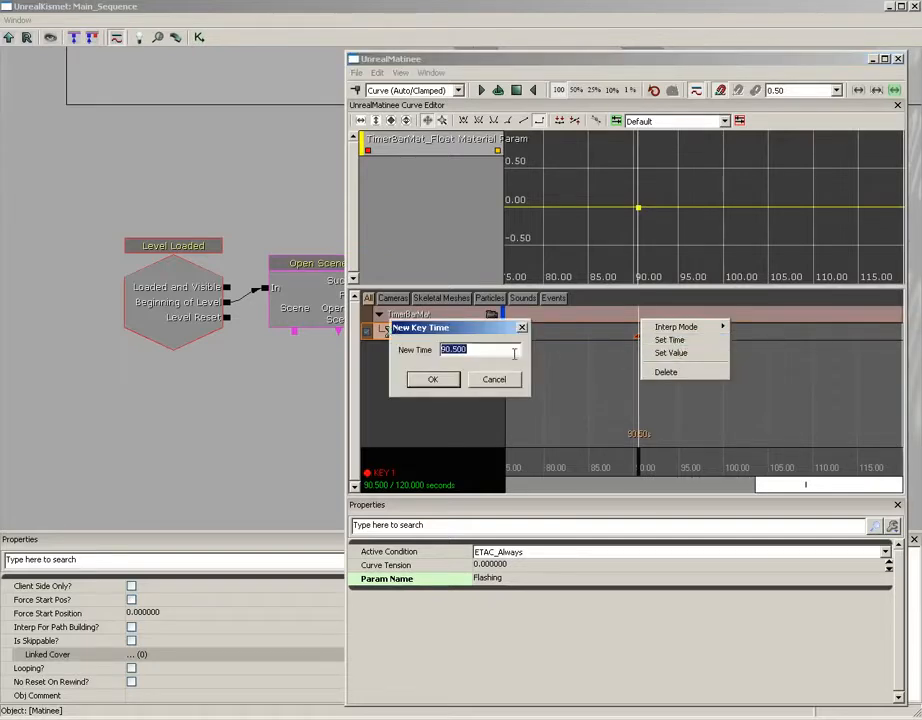
text(90)
key(Return)
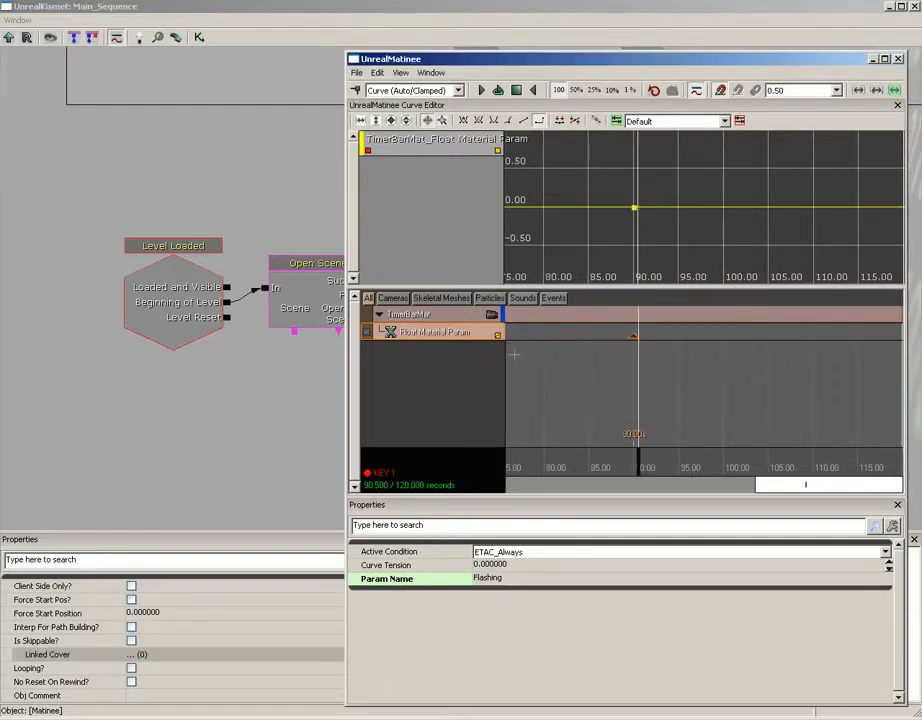
Set the value of the Flashing track's 90-second key to 1.
right_click(634, 335)
click(665, 350)
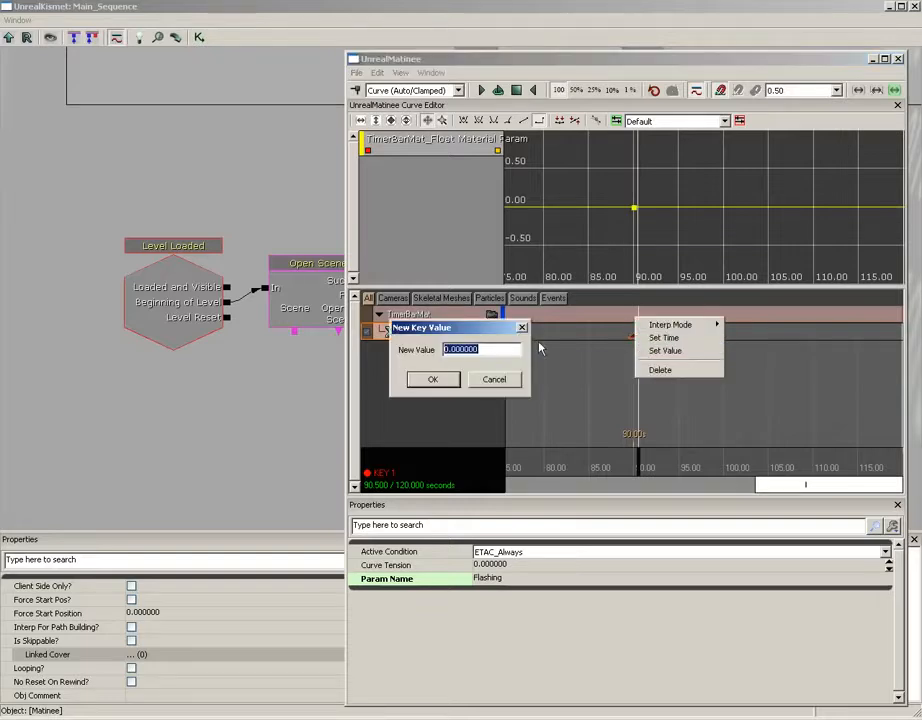
text(1)
key(Return)
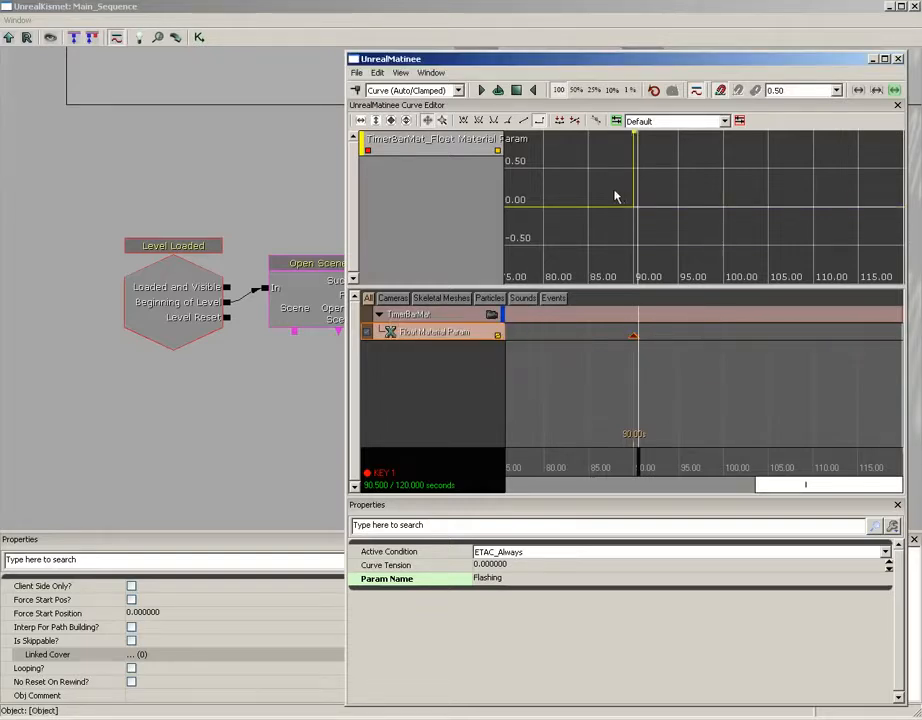
drag(613, 195, 667, 235)
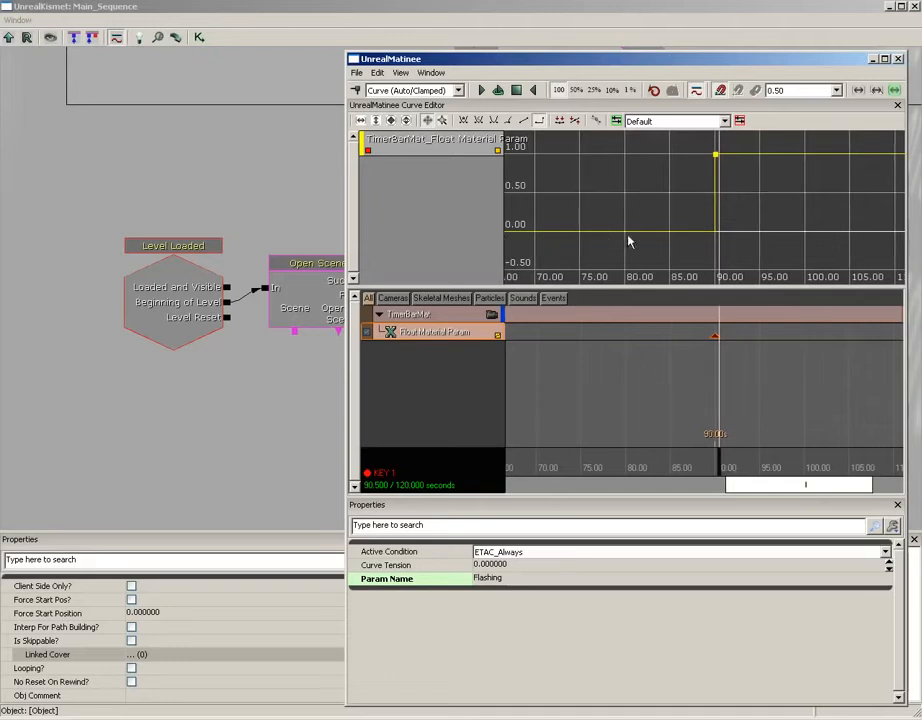
mouse_move(716, 157)
Add another Float Material Param track to the TimerBarMat group and set its Param Name to FlashSpeed.
click(449, 349)
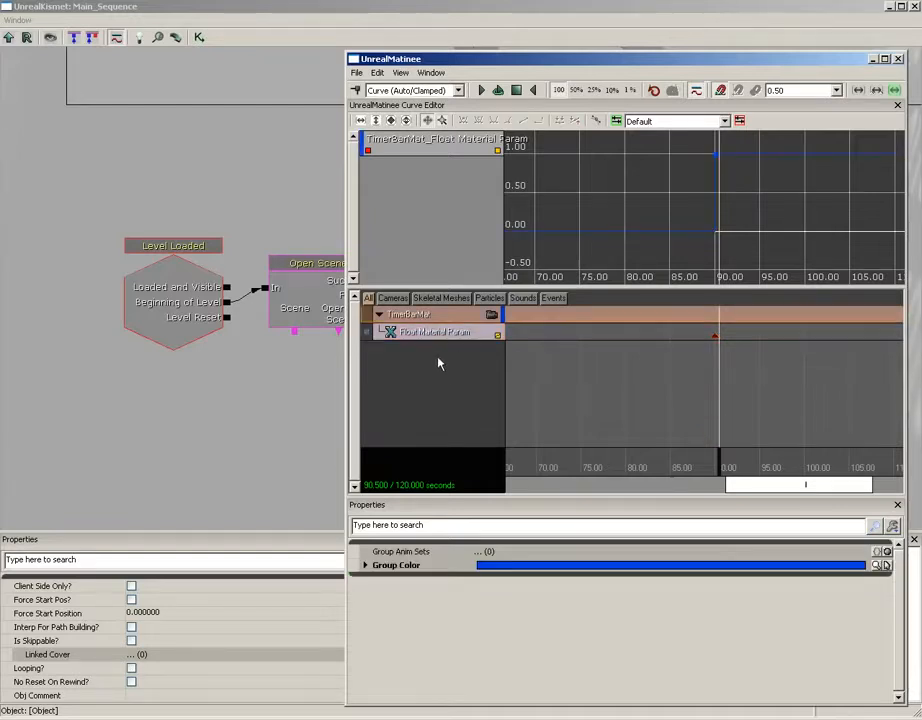
right_click(415, 318)
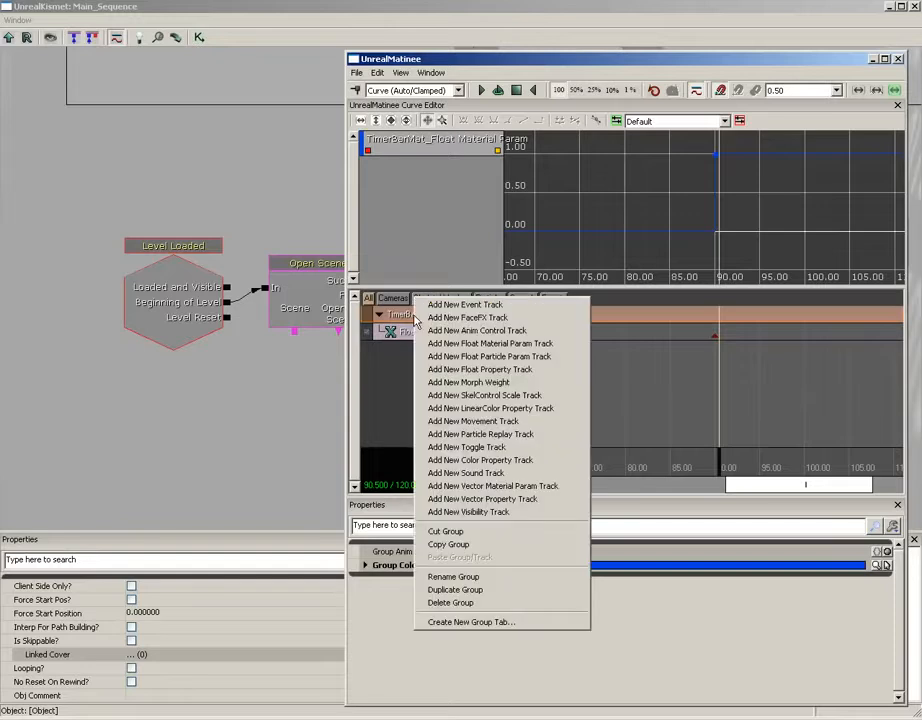
click(478, 343)
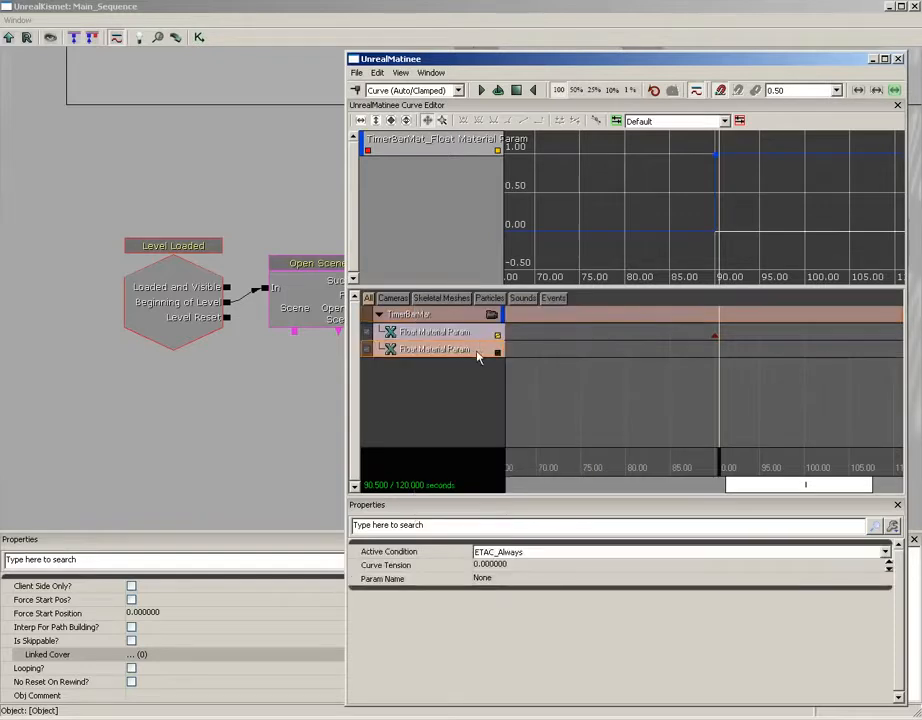
click(500, 579)
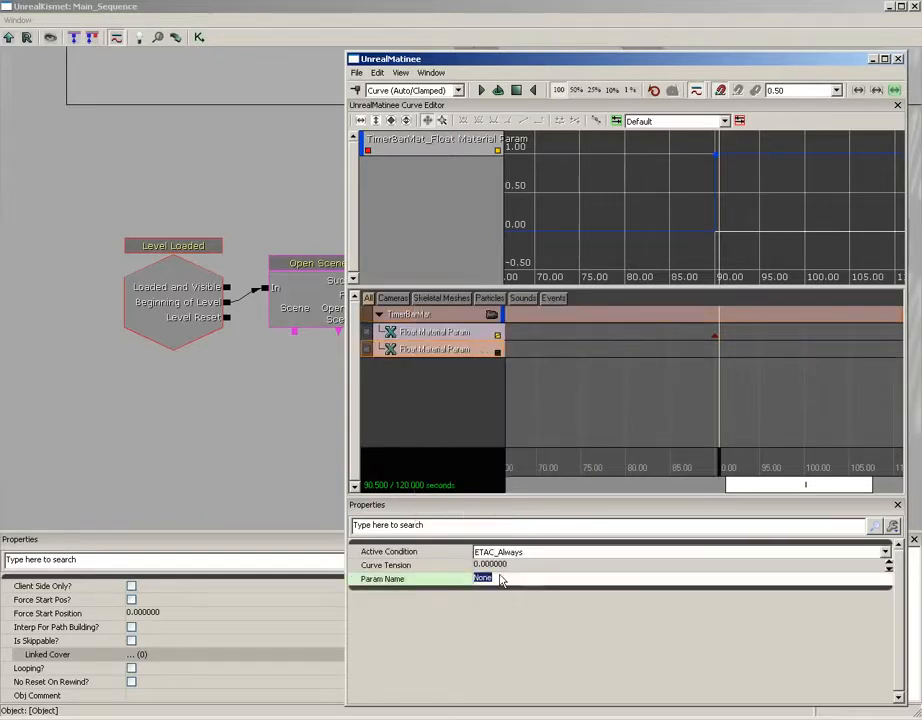
text(FlashSpeed)
key(Return)
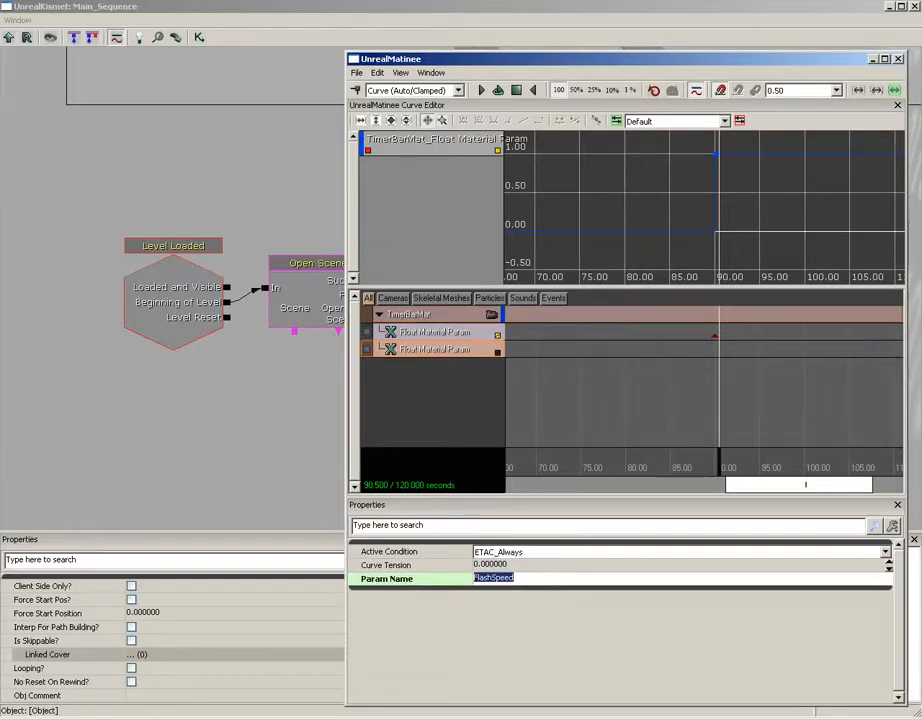
Add a key with value 0 to the FlashSpeed track, aligned with the Flashing key at 90 seconds.
click(714, 336)
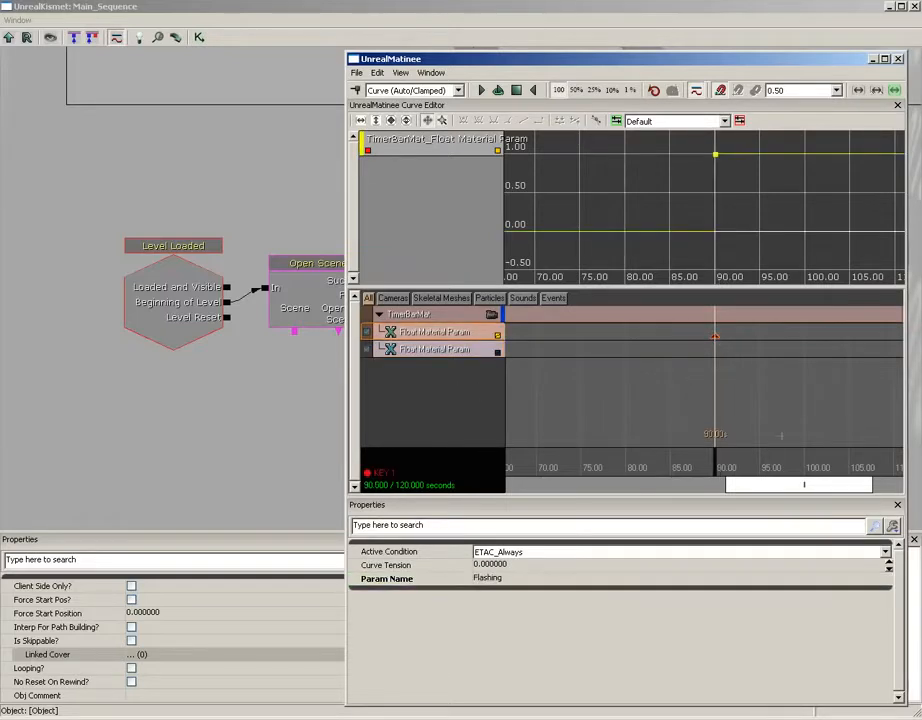
drag(783, 423, 688, 397)
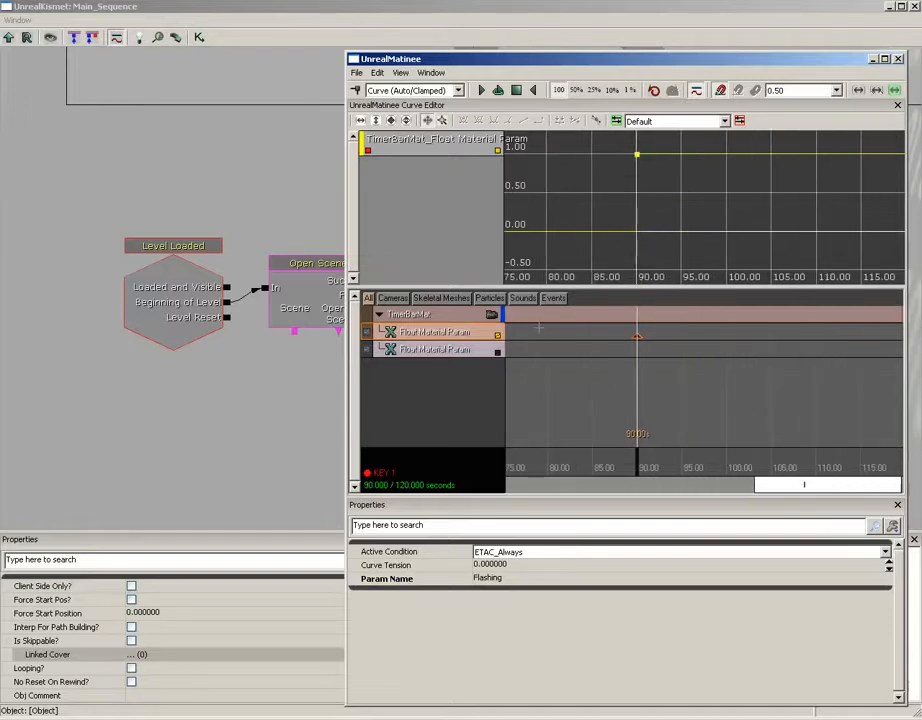
click(430, 352)
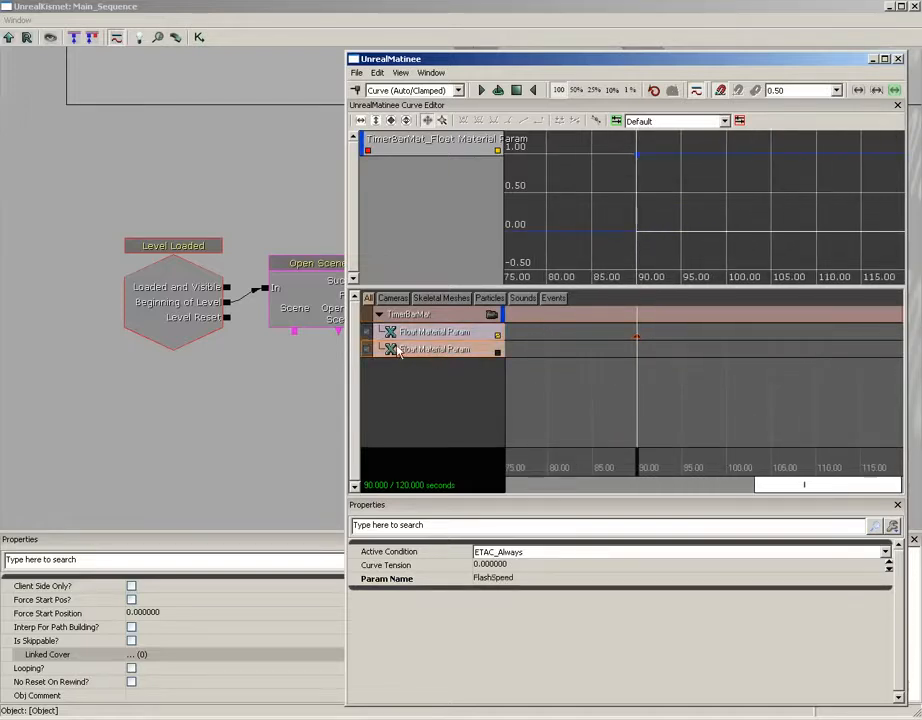
key(Return)
right_click(637, 336)
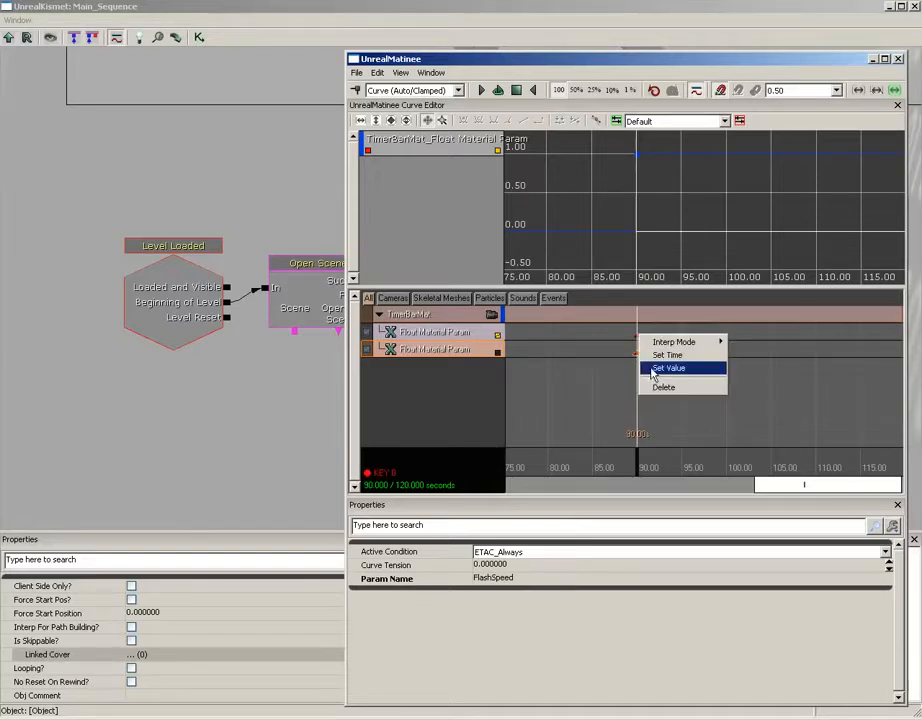
click(666, 368)
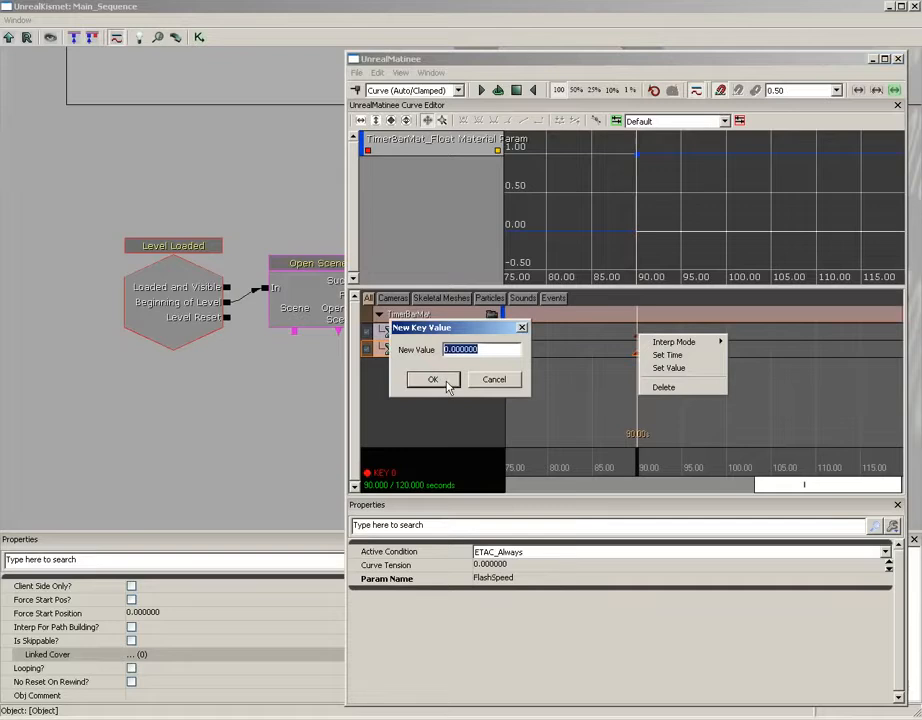
click(446, 384)
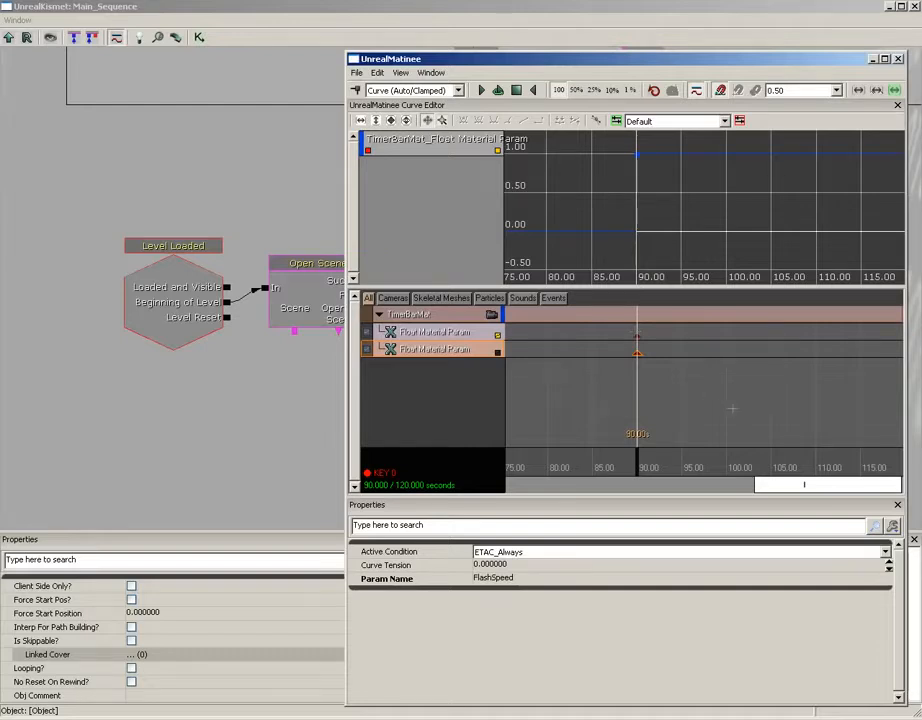
Add a key to the FlashSpeed track at the 120-second end of the sequence and set its value to 0.
drag(732, 408, 650, 415)
drag(556, 460, 865, 464)
click(458, 354)
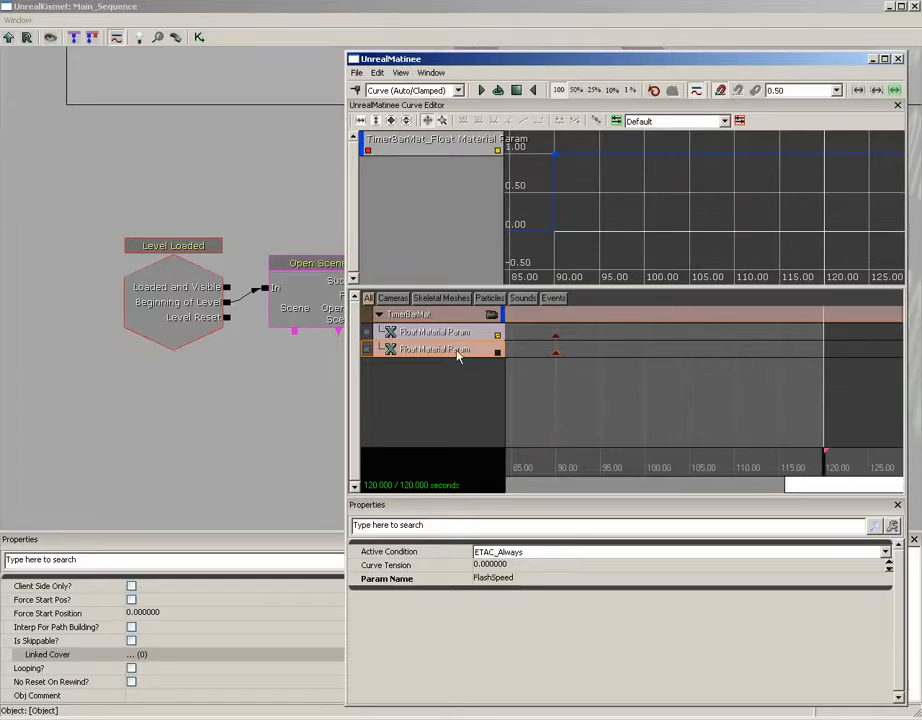
key(Return)
right_click(822, 353)
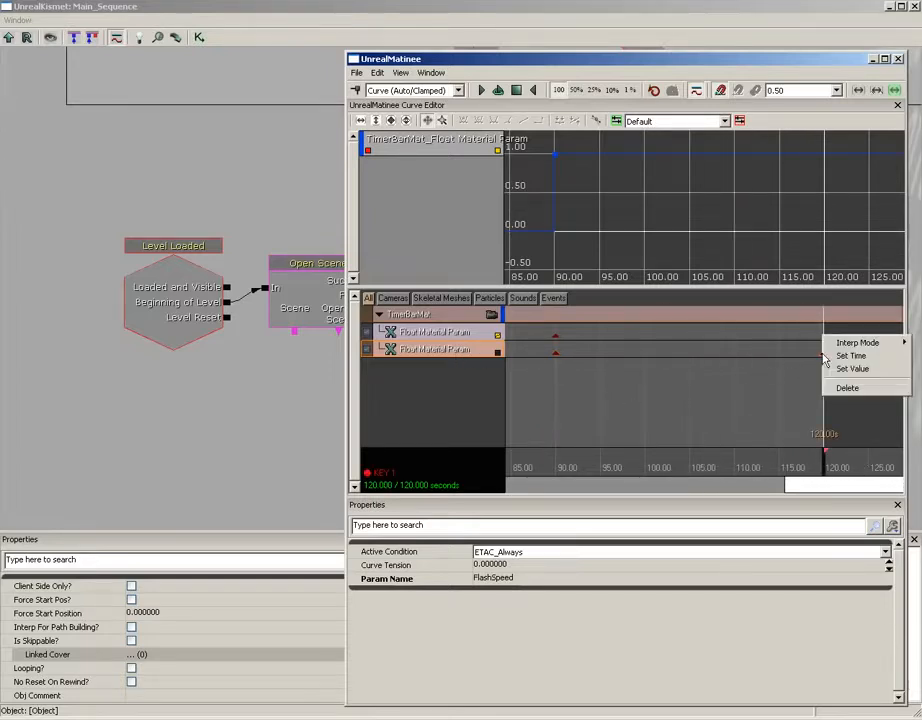
click(835, 368)
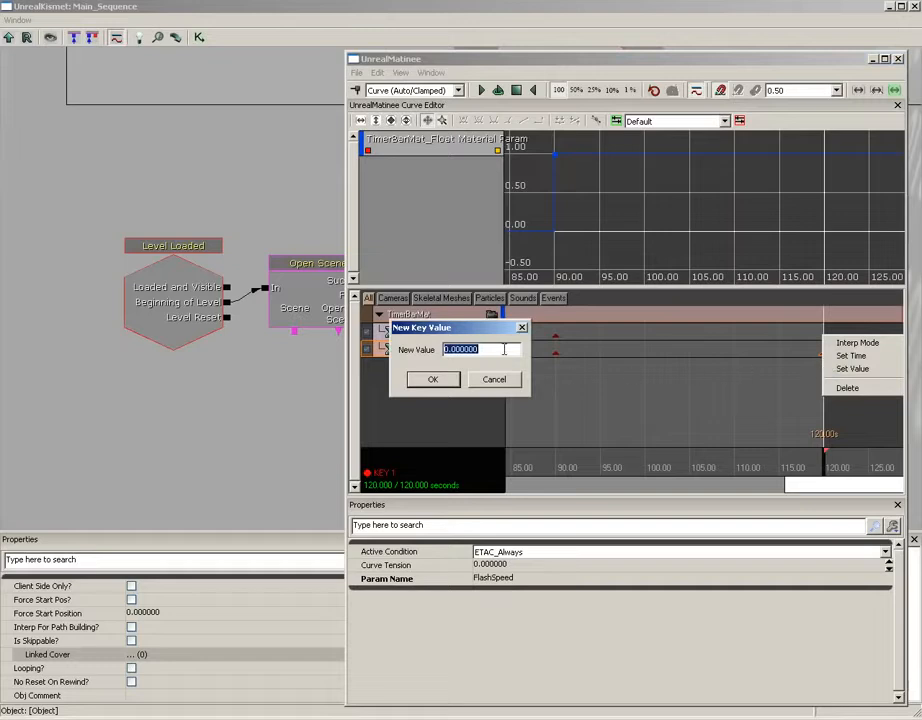
text(0)
key(Return)
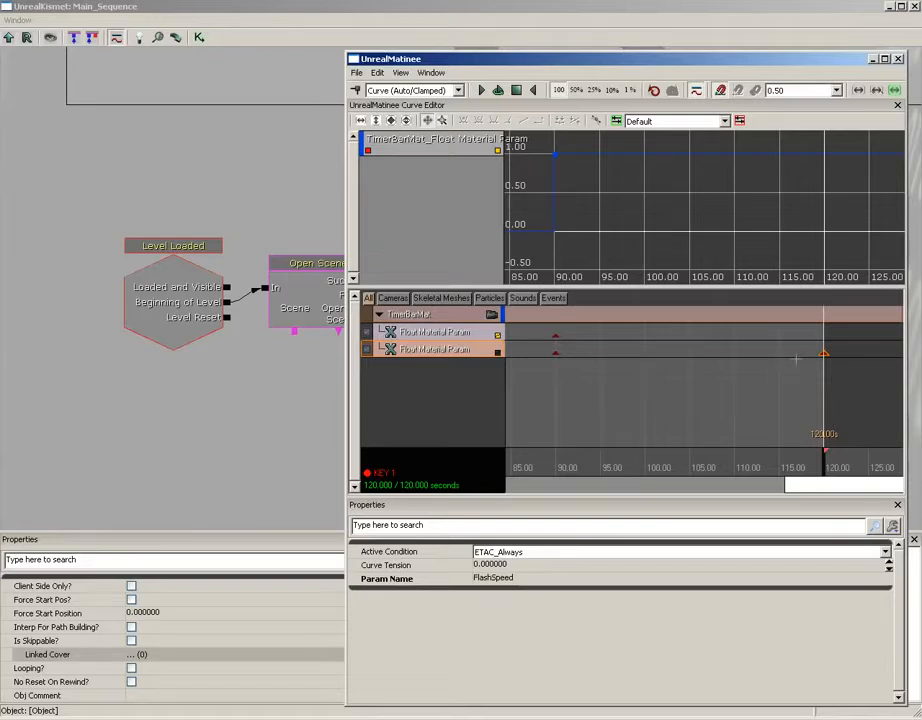
Add a new empty group named Sounds to the Matinee.
click(426, 370)
right_click(396, 352)
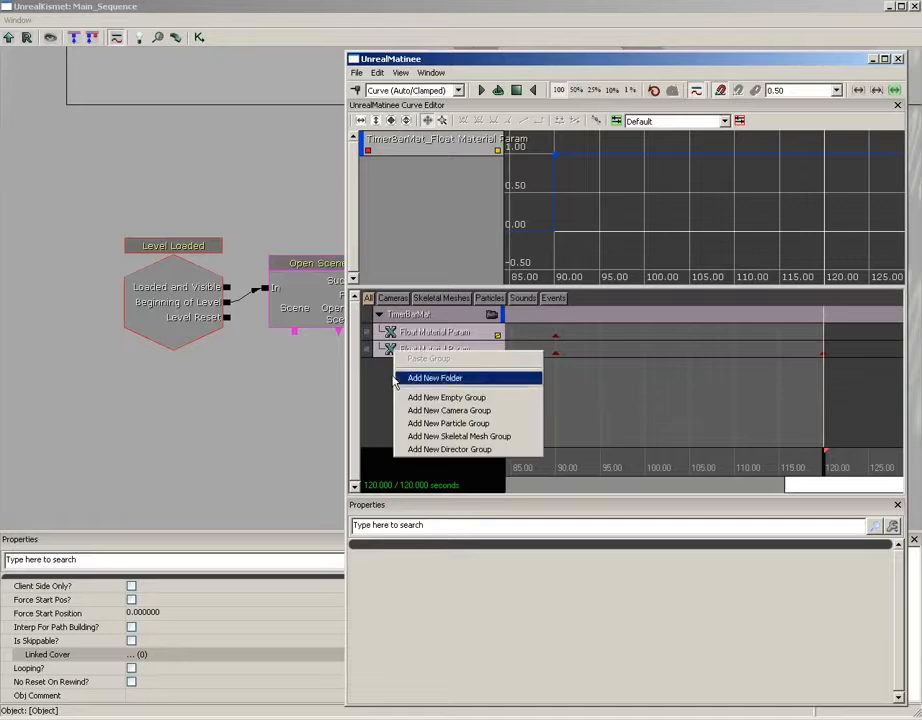
click(433, 398)
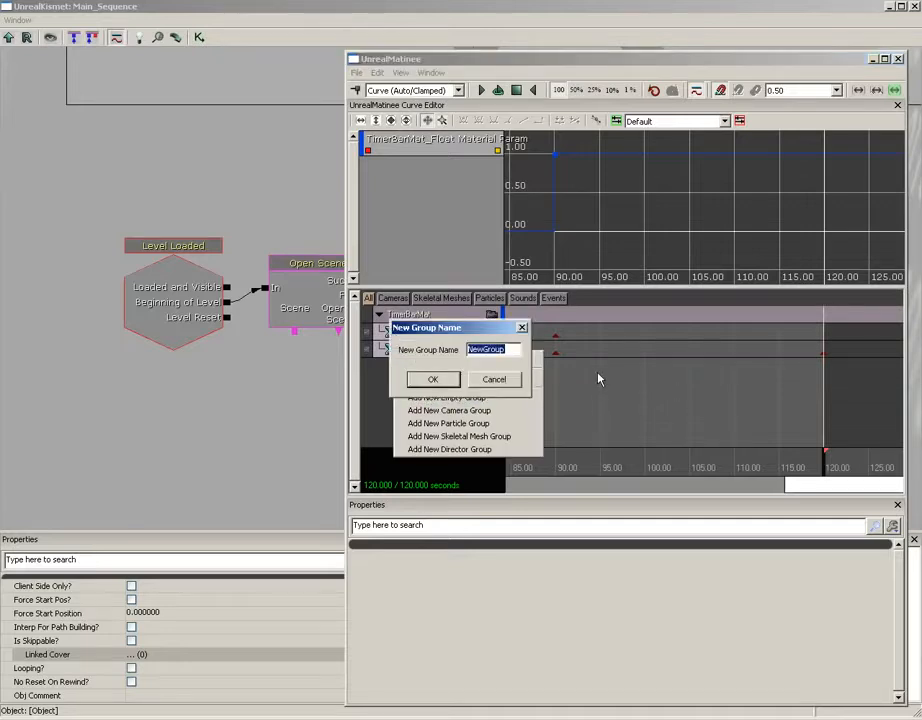
text(Sounds)
key(Return)
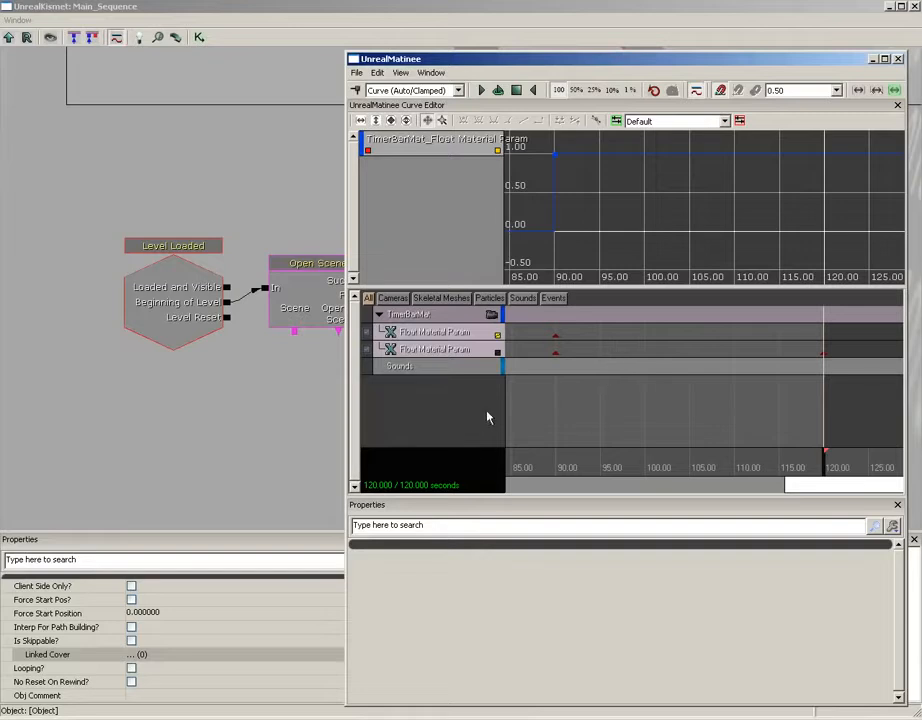
Move the Matinee time position to the FlashSpeed key at 90 seconds and select the Sounds group.
drag(628, 465, 578, 469)
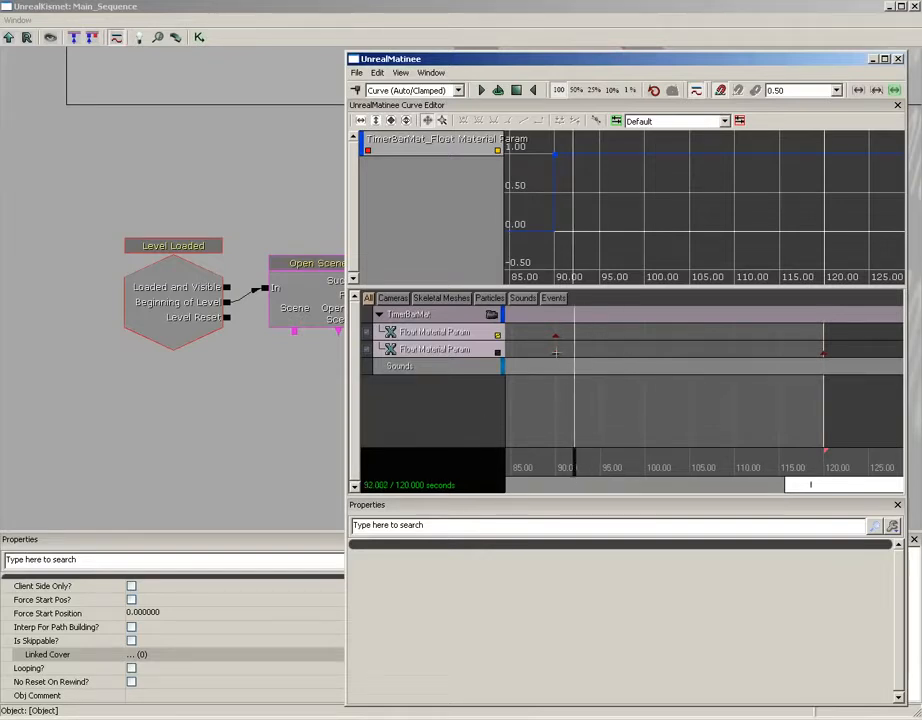
click(555, 352)
click(455, 368)
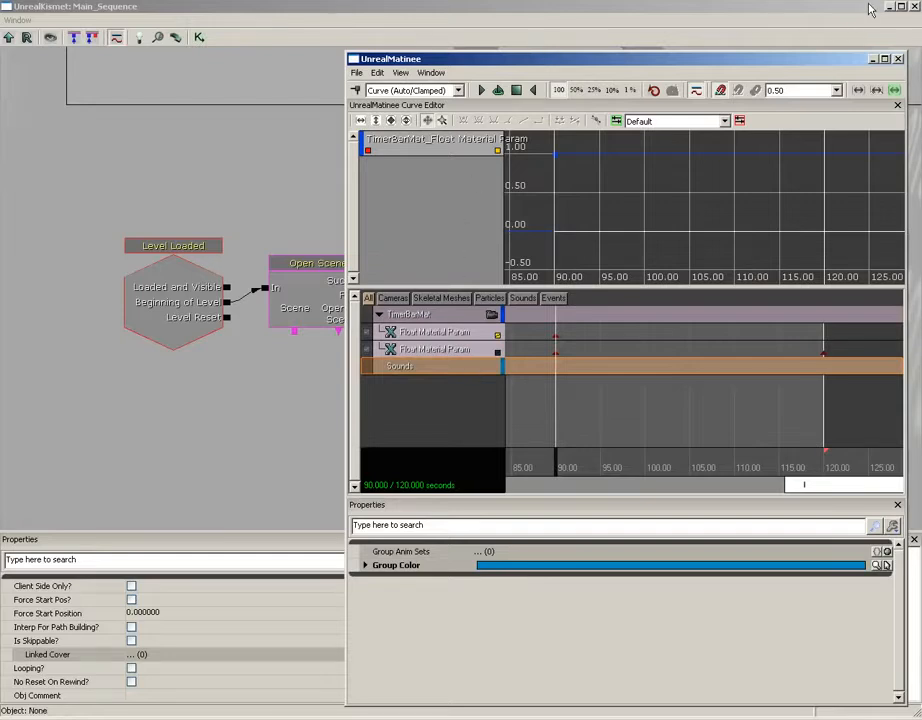
Close the Kismet editor, move the Matinee window aside and open the Content Browser.
click(912, 7)
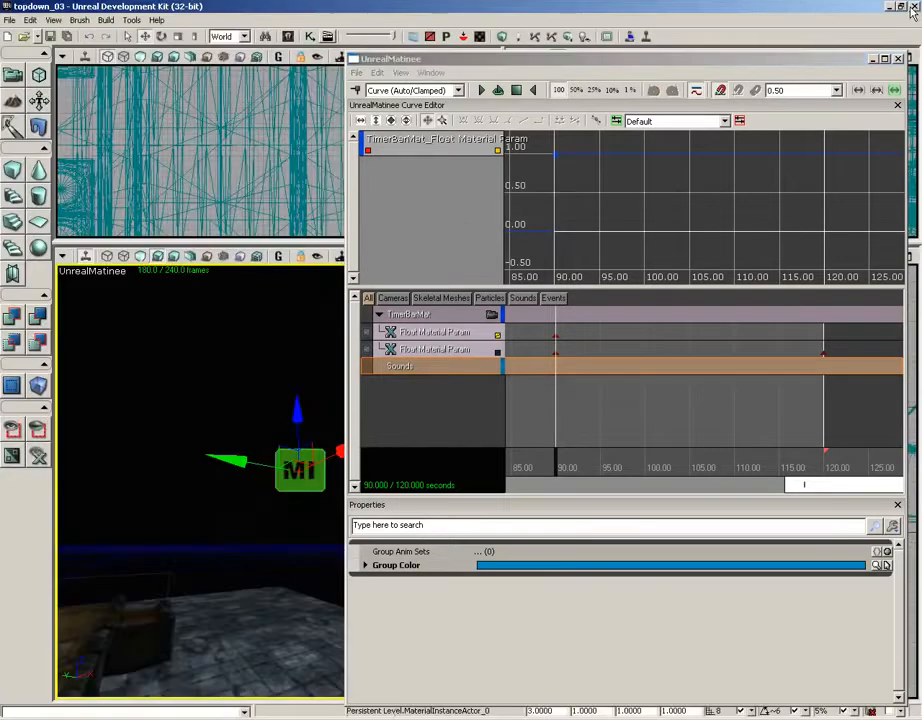
drag(603, 62, 638, 54)
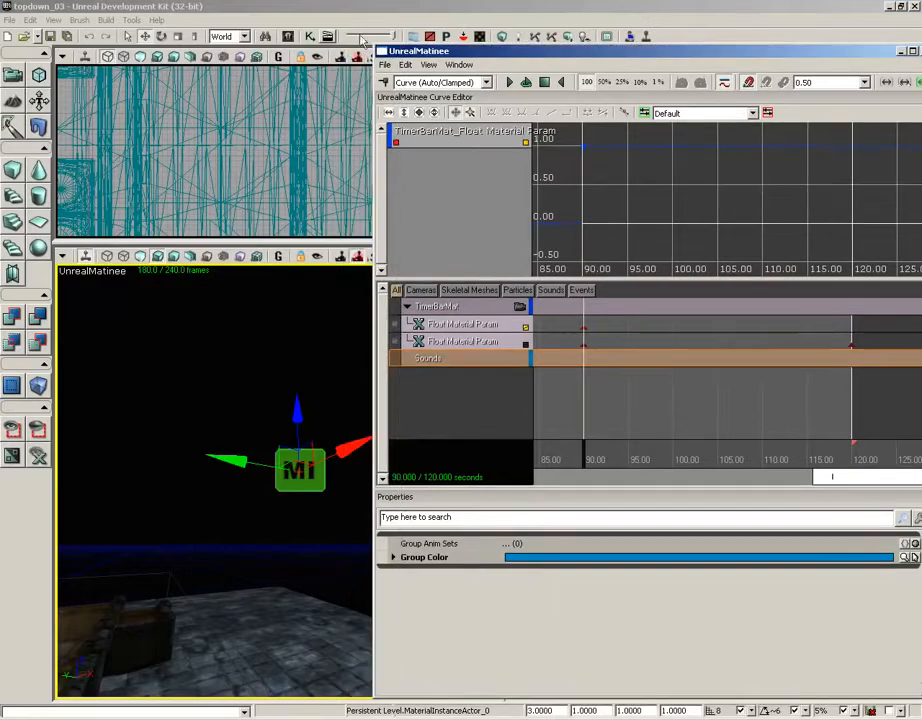
click(287, 37)
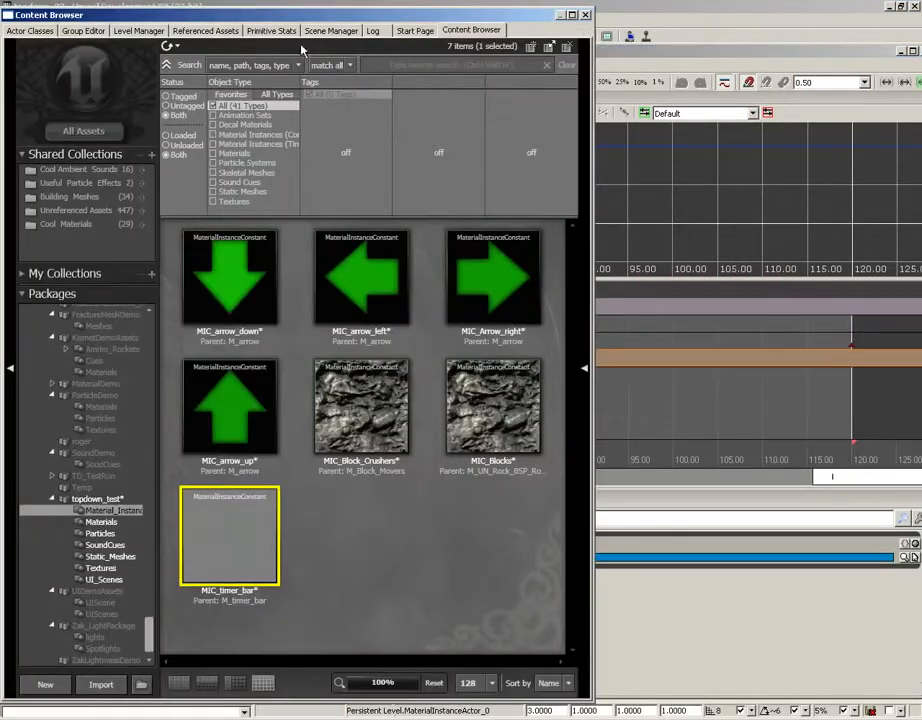
Select the CUE_30_seconds sound cue in the SoundCues group of topdown_test and move the Content Browser clear of Matinee.
click(105, 545)
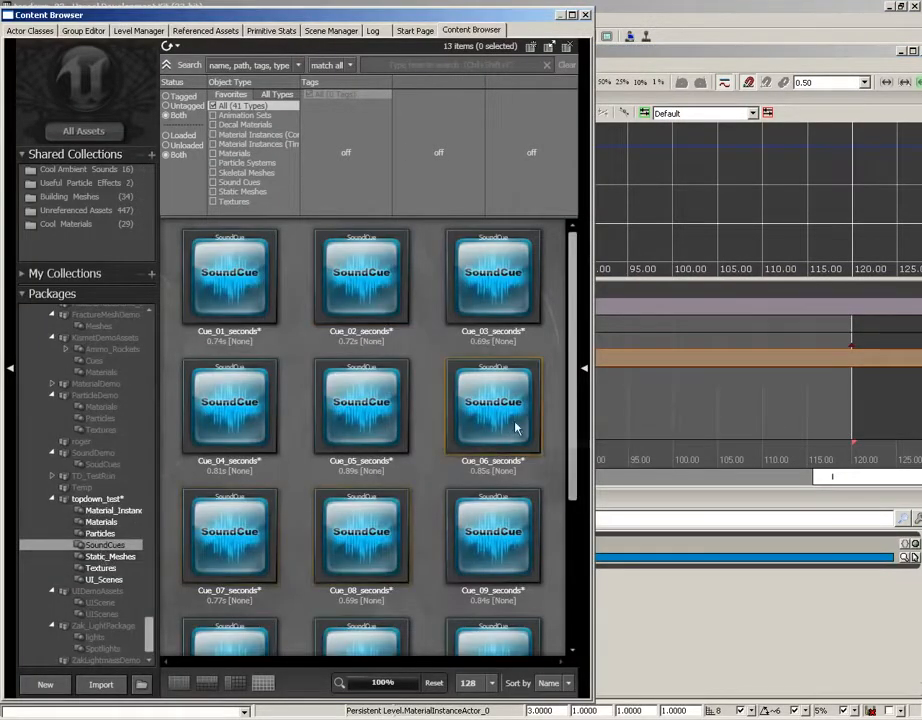
scroll(480, 420, down, 3)
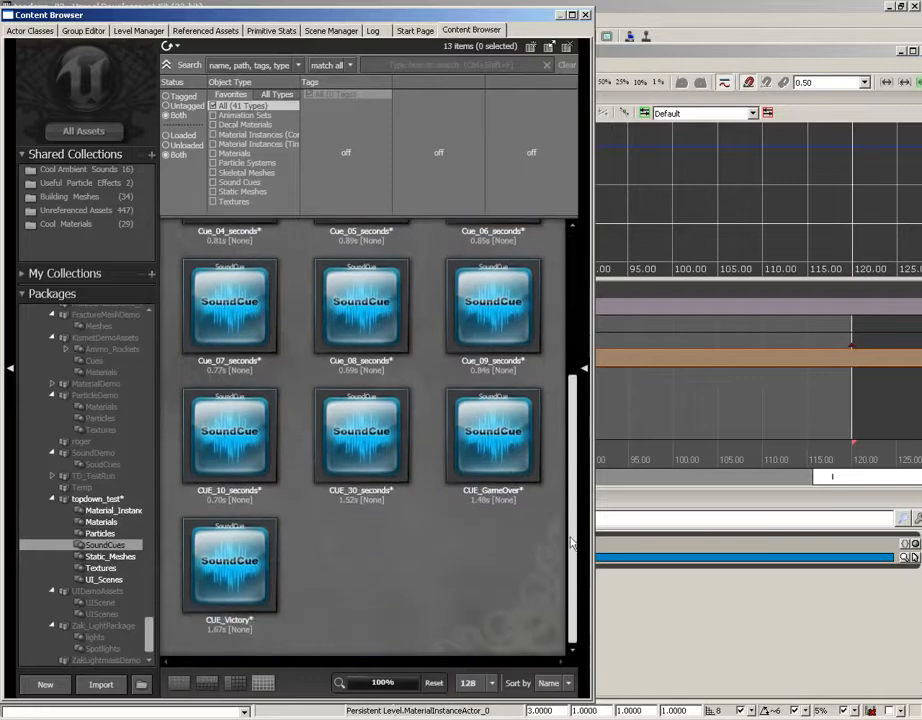
click(355, 452)
drag(362, 14, 278, 14)
Try to add a key directly to the Sounds group.
click(476, 363)
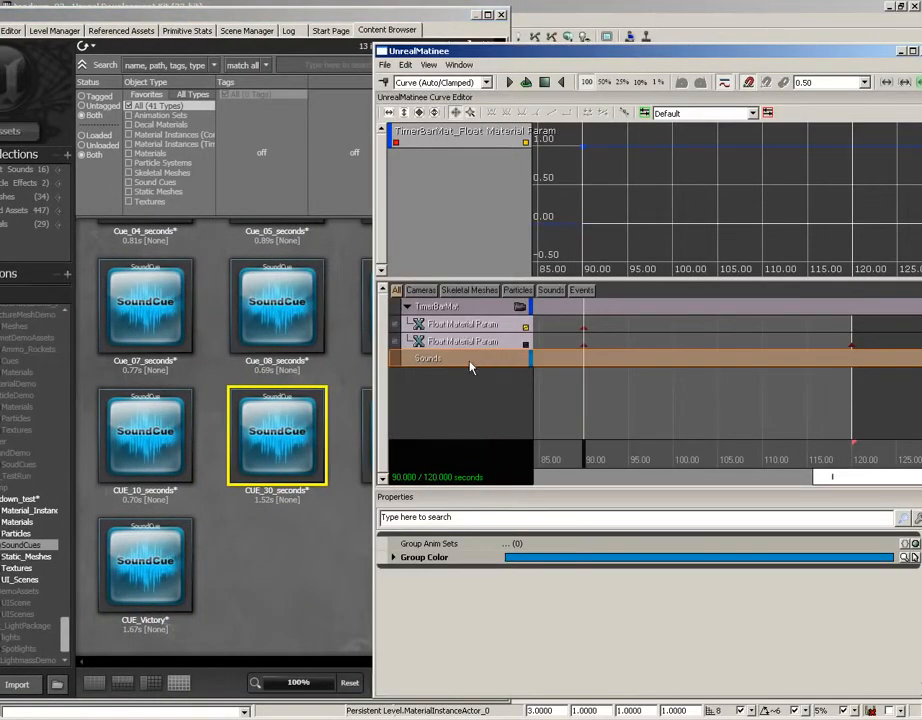
key(Return)
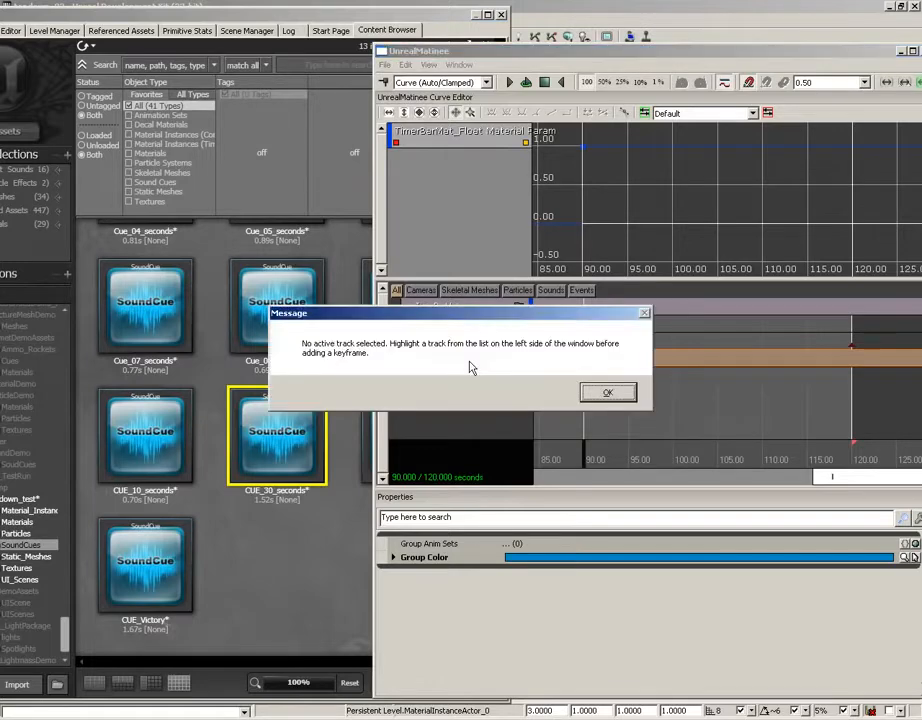
click(592, 393)
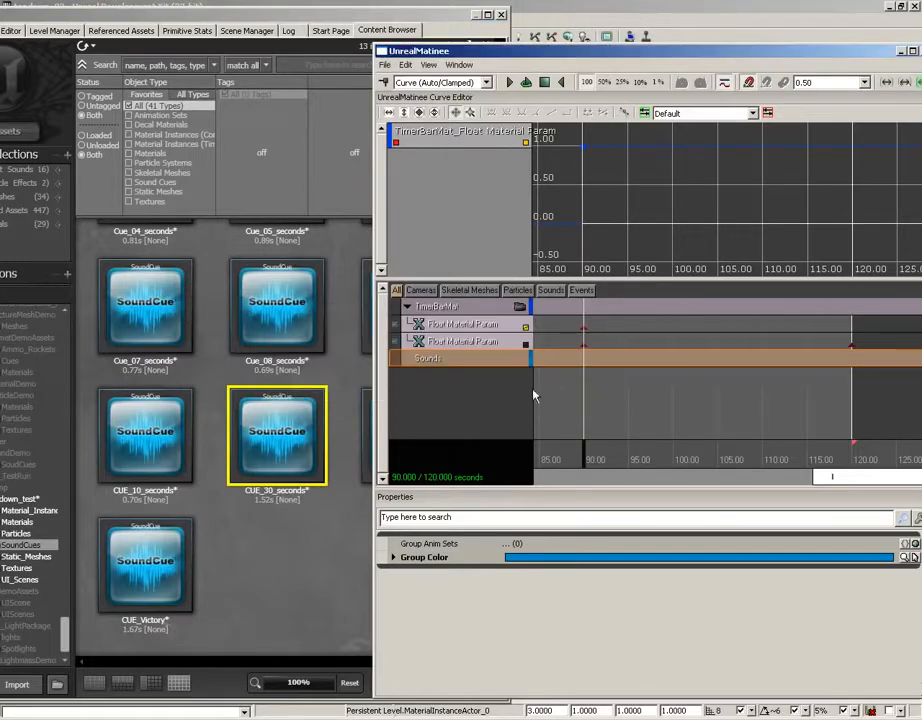
Add a Sound track to the Sounds group and key CUE_30_seconds on it at 90 seconds.
right_click(446, 358)
click(489, 516)
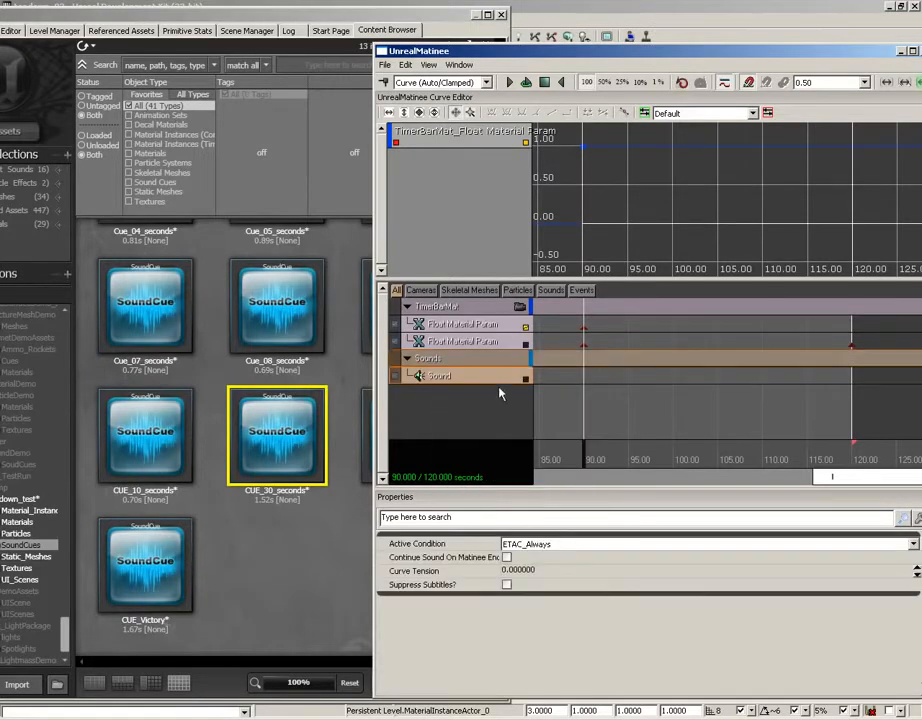
key(Return)
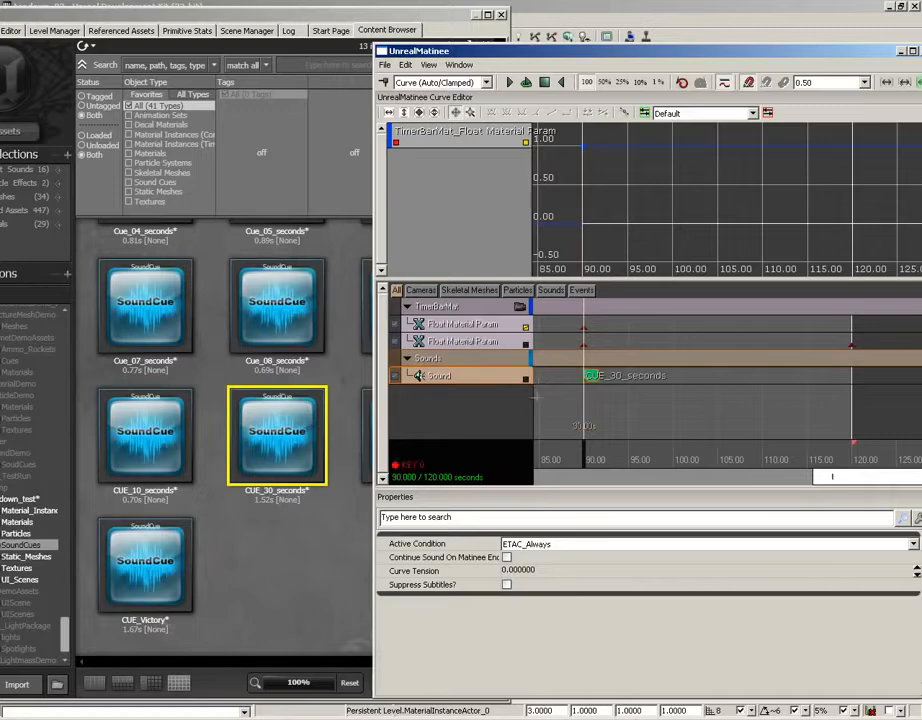
Add a key for the CUE_10_seconds sound cue to the Sound track at about 110 seconds.
drag(585, 458, 763, 460)
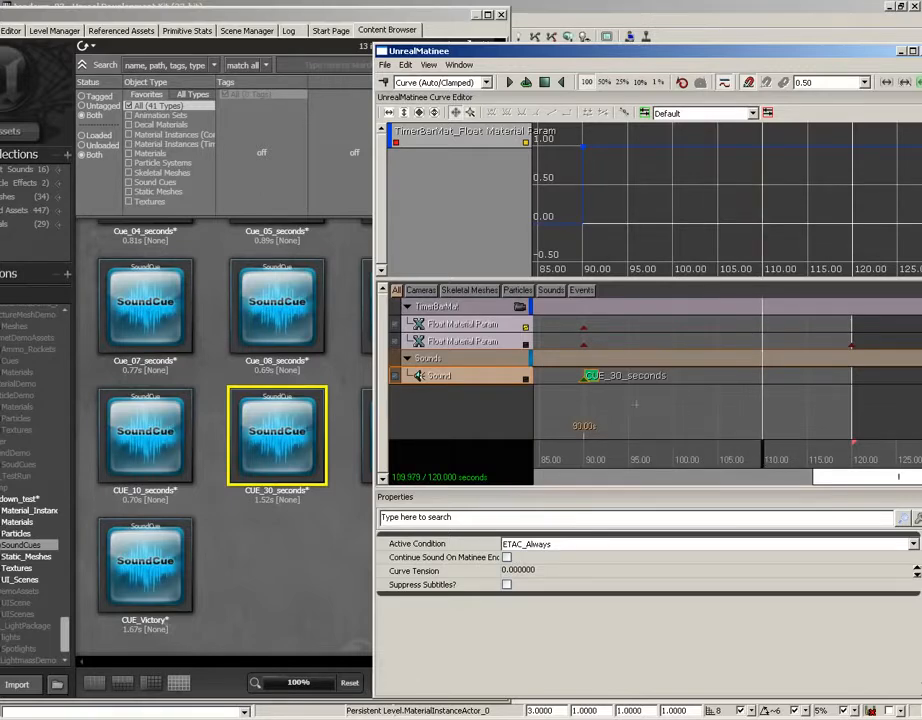
click(148, 440)
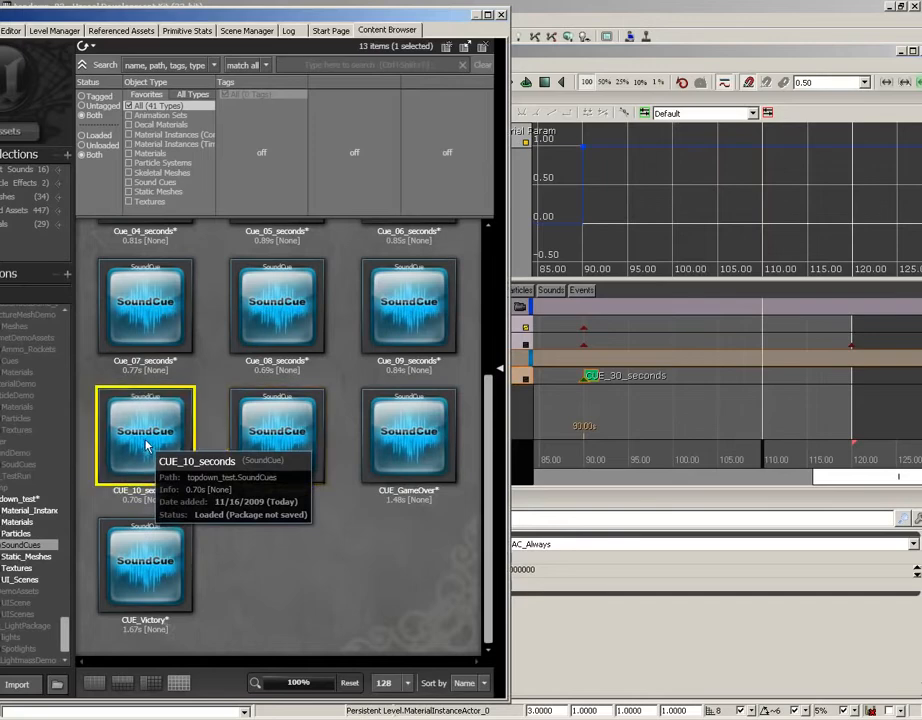
click(518, 380)
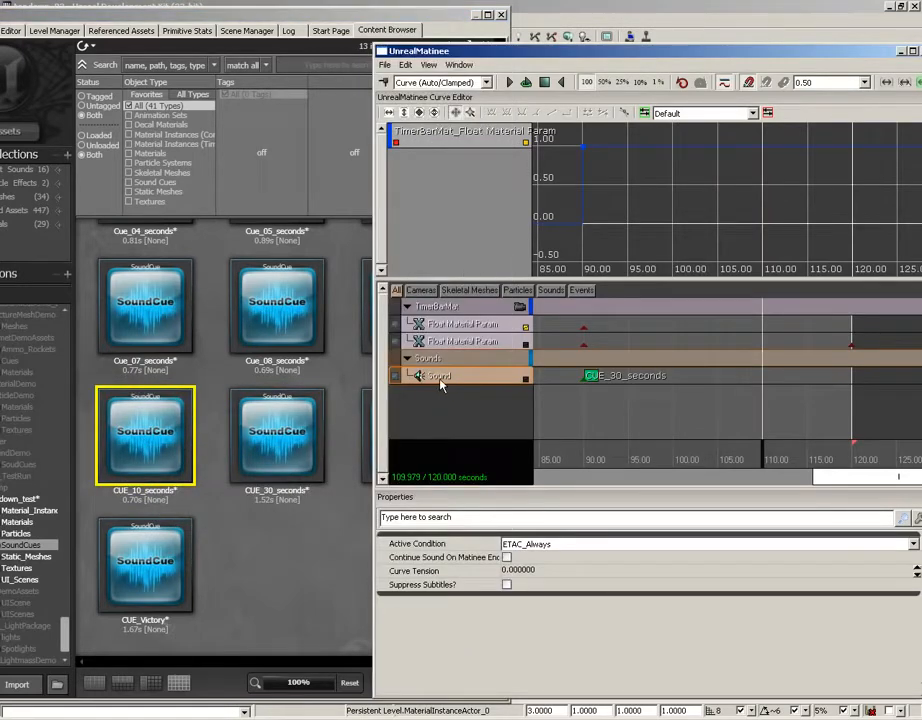
key(Return)
Add a key for the Cue_09_seconds sound cue to the Sound track at 111 seconds.
click(770, 460)
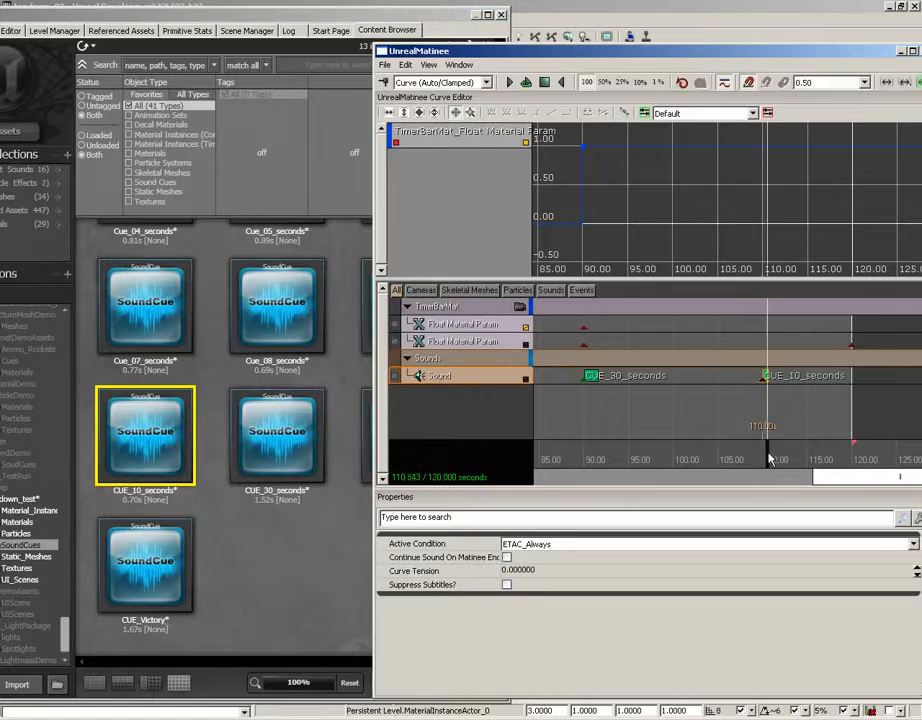
drag(771, 455, 772, 457)
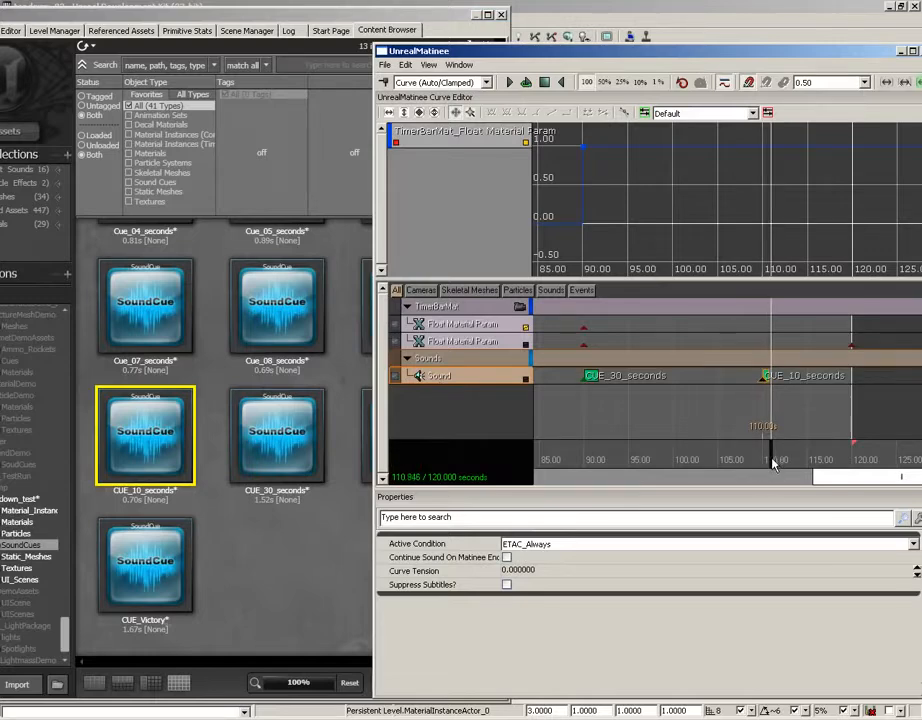
click(302, 533)
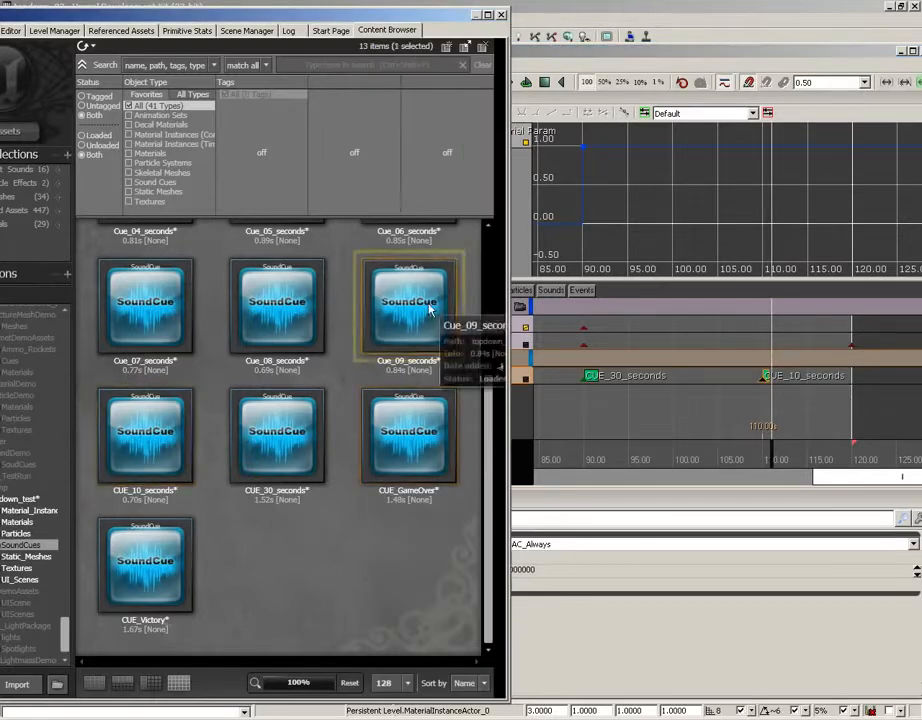
click(520, 378)
key(Return)
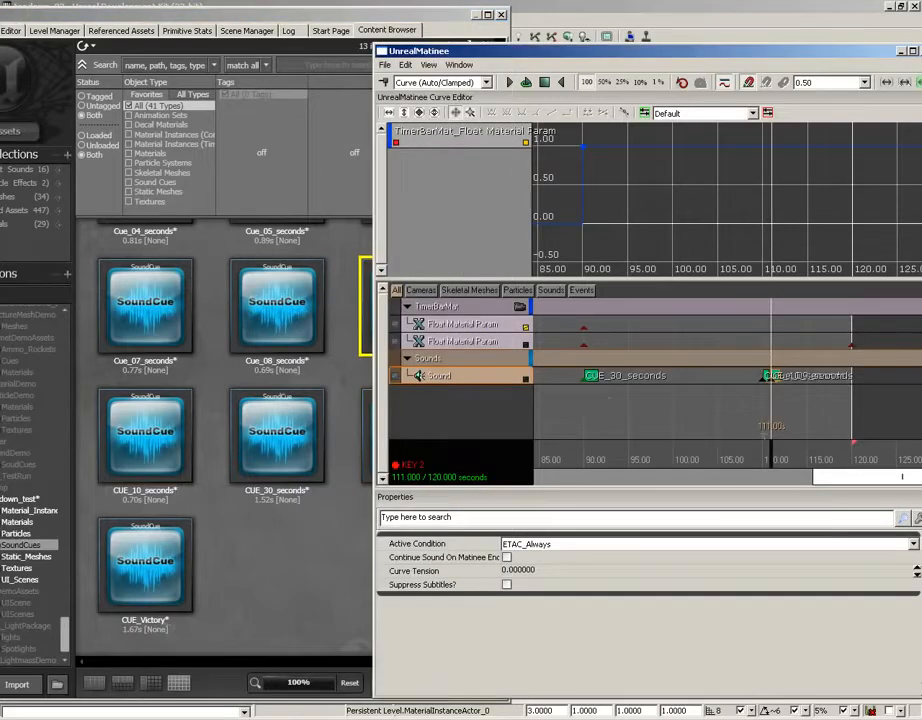
Add keys to the Sound track for Cue_08_seconds at 112 seconds and Cue_07_seconds at 113 seconds.
scroll(816, 430, up, 5)
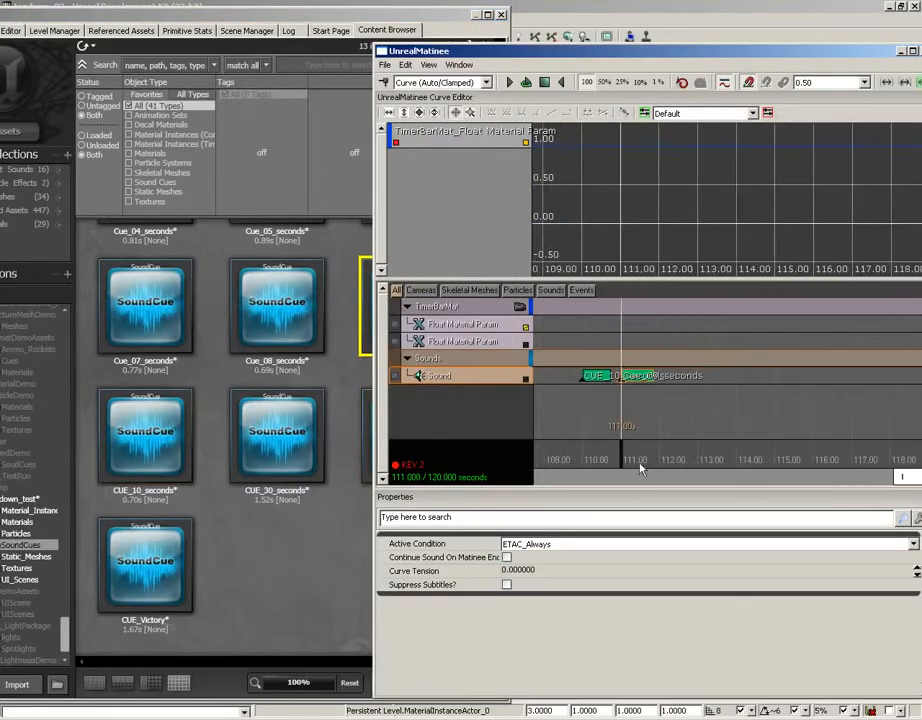
drag(641, 468, 660, 463)
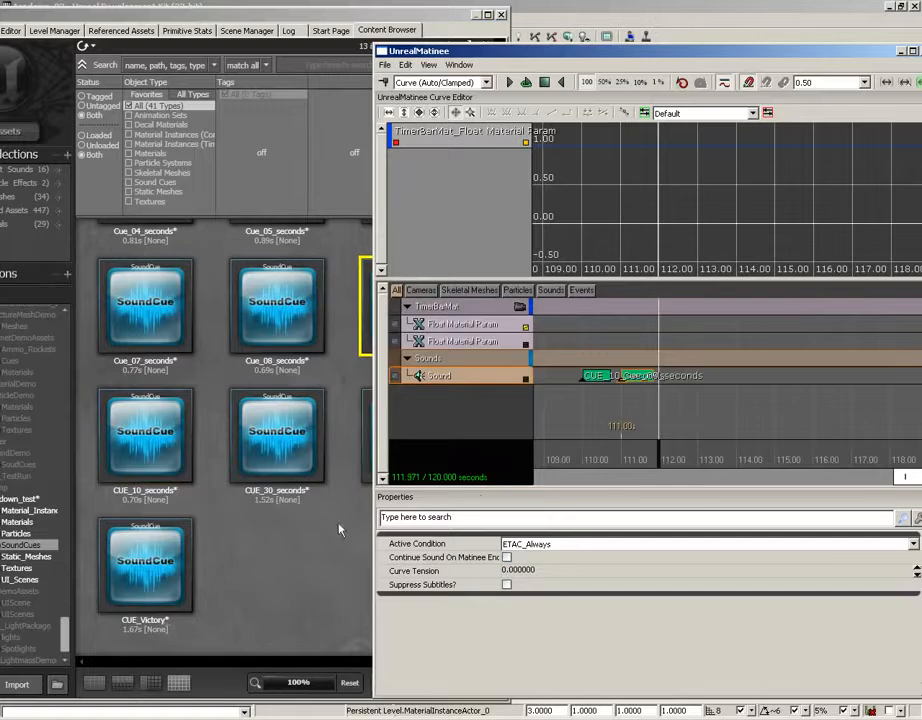
click(339, 530)
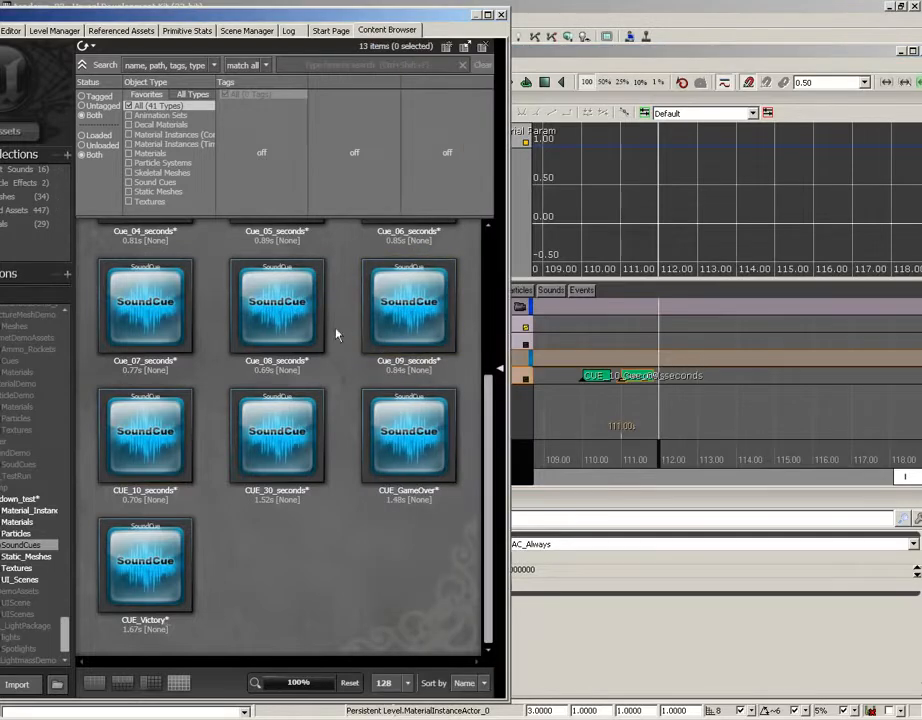
click(280, 312)
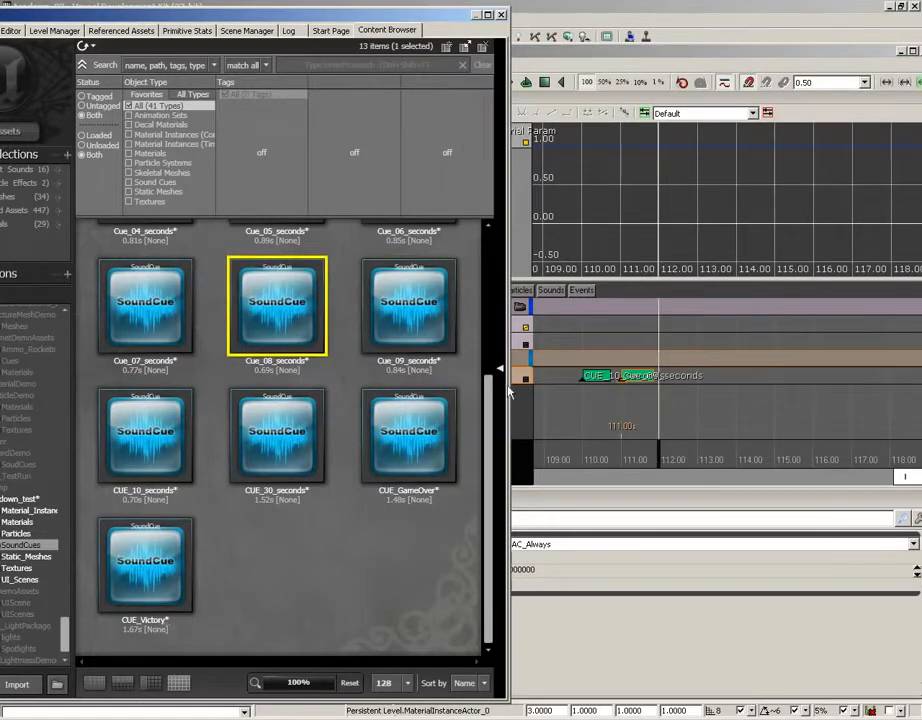
click(518, 378)
drag(670, 462, 700, 460)
click(145, 310)
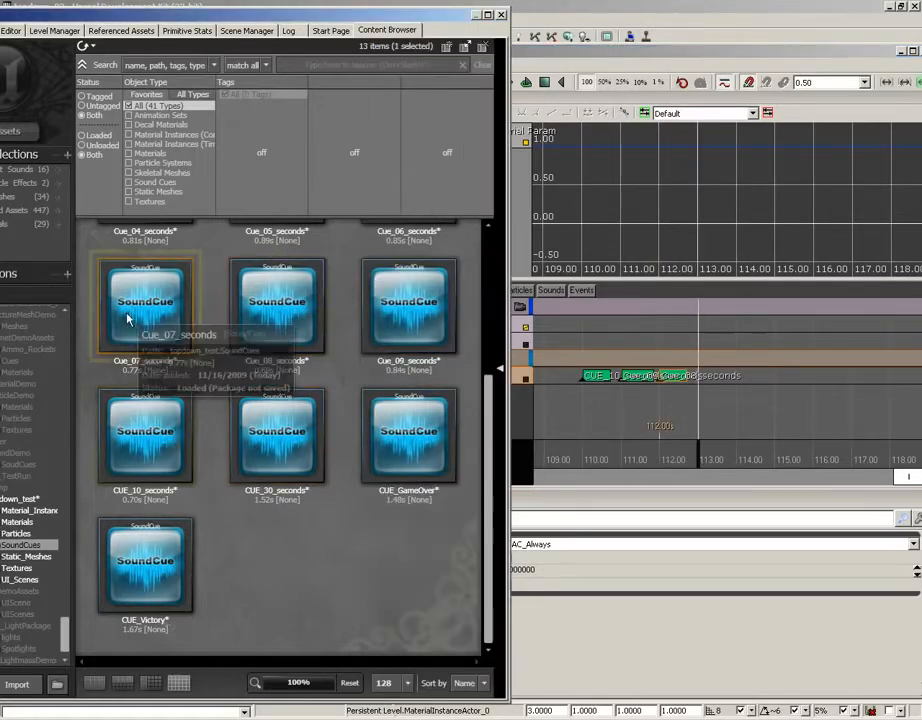
click(518, 378)
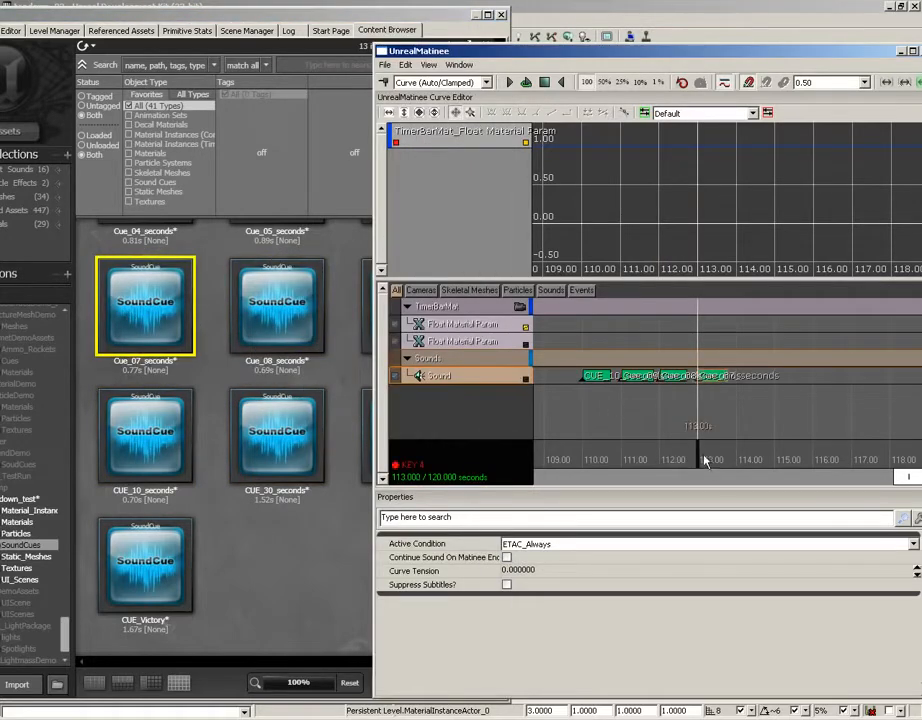
Add a key for the Cue_06_seconds sound cue to the Sound track at 114 seconds.
drag(702, 458, 738, 456)
click(247, 534)
scroll(247, 534, up, 3)
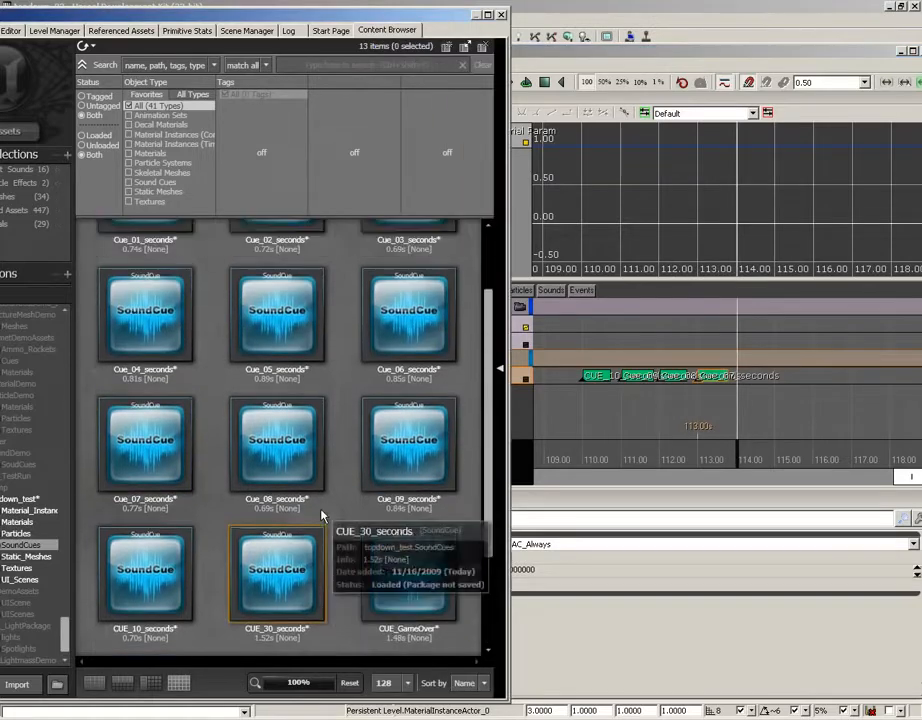
scroll(430, 460, up, 1)
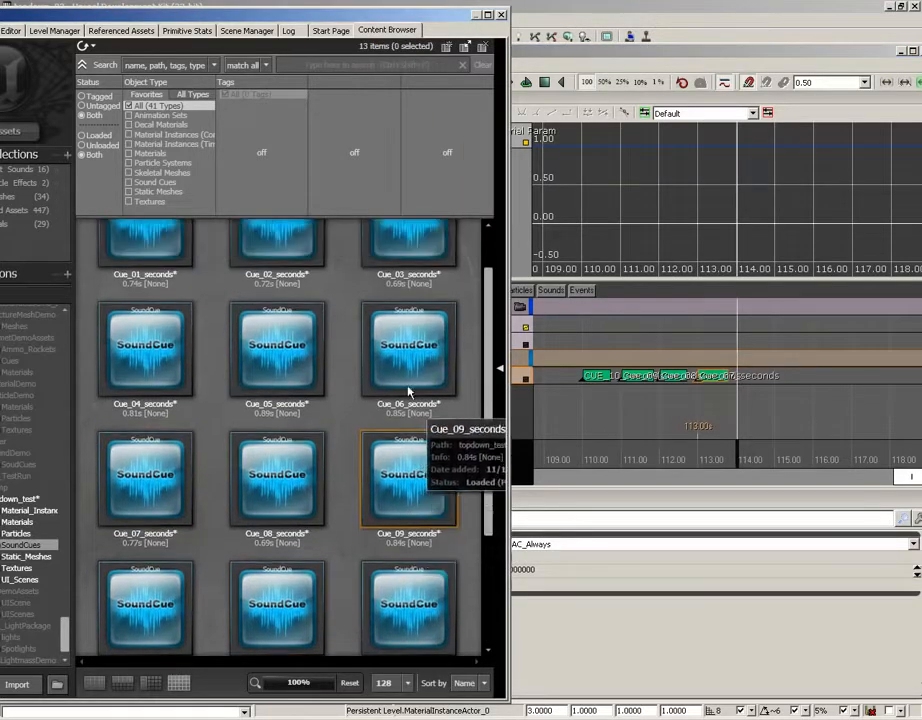
click(409, 385)
click(526, 386)
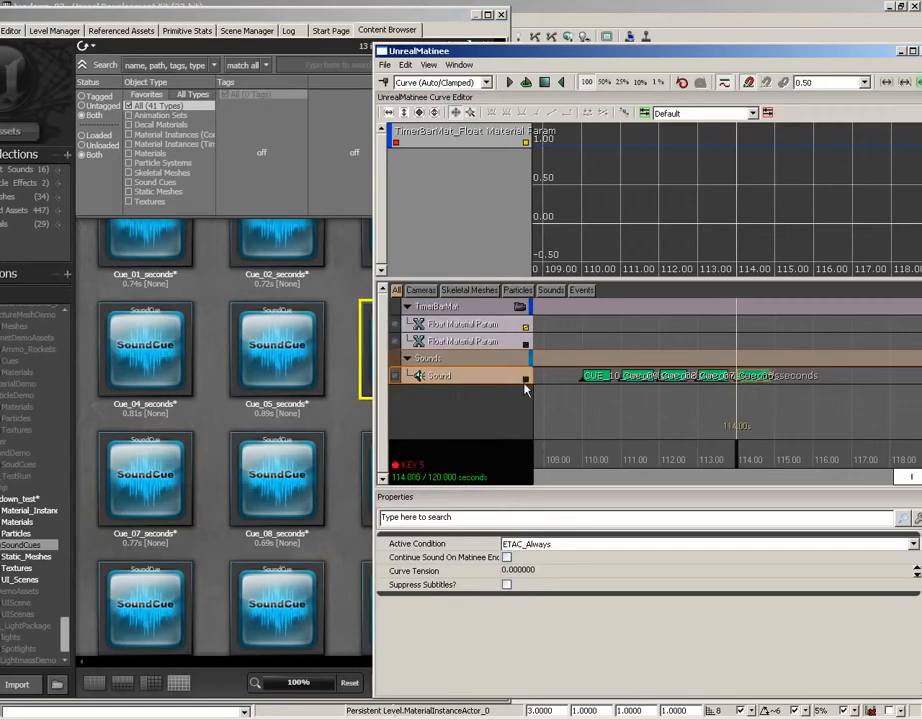
Add keys to the Sound track for Cue_05_seconds at 115 seconds and Cue_04_seconds at 116 seconds.
drag(737, 465, 774, 465)
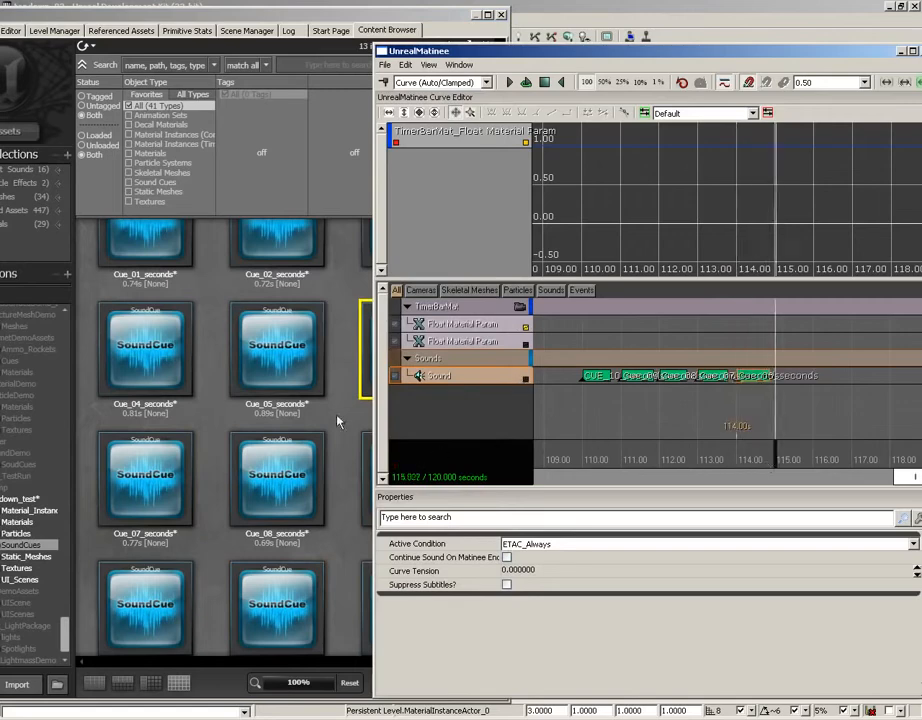
click(336, 372)
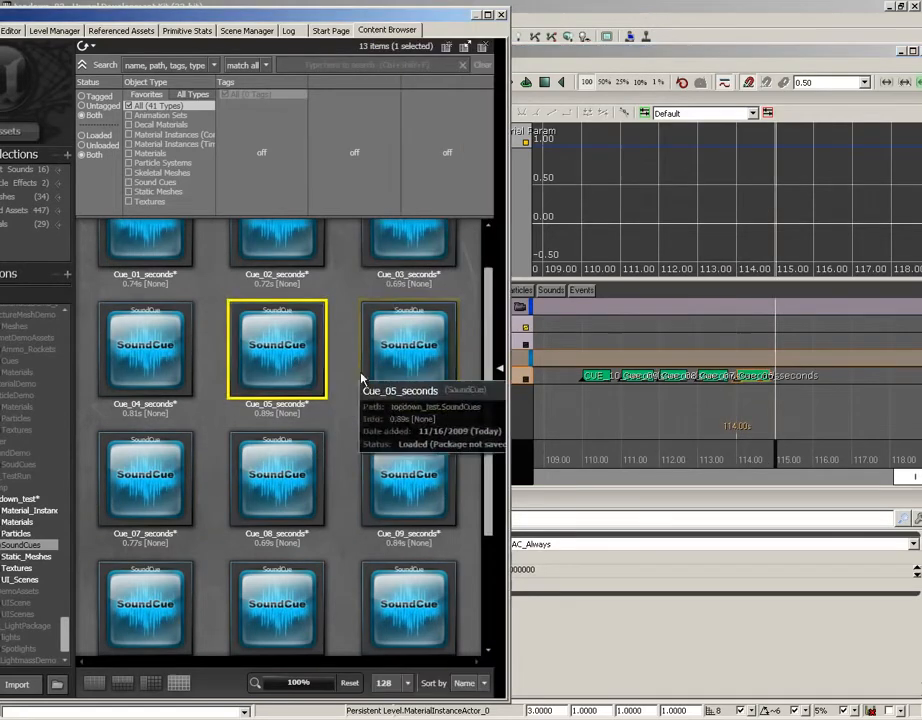
click(519, 378)
key(Return)
drag(784, 455, 816, 467)
click(140, 335)
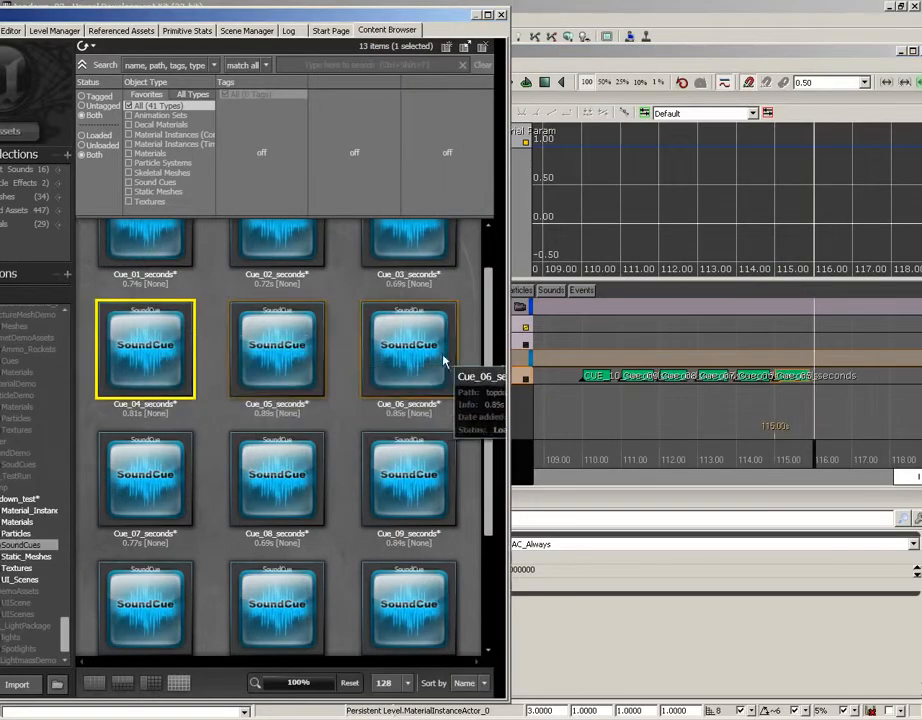
click(519, 378)
key(Return)
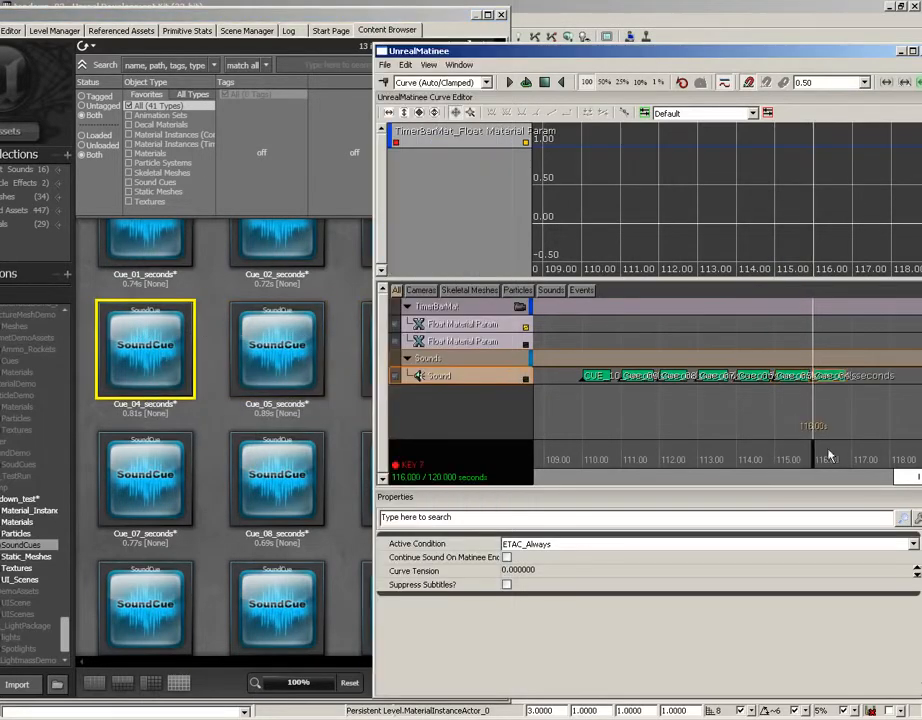
Add a key for the Cue_03_seconds sound cue to the Sound track at 117 seconds.
drag(831, 454, 852, 458)
click(209, 414)
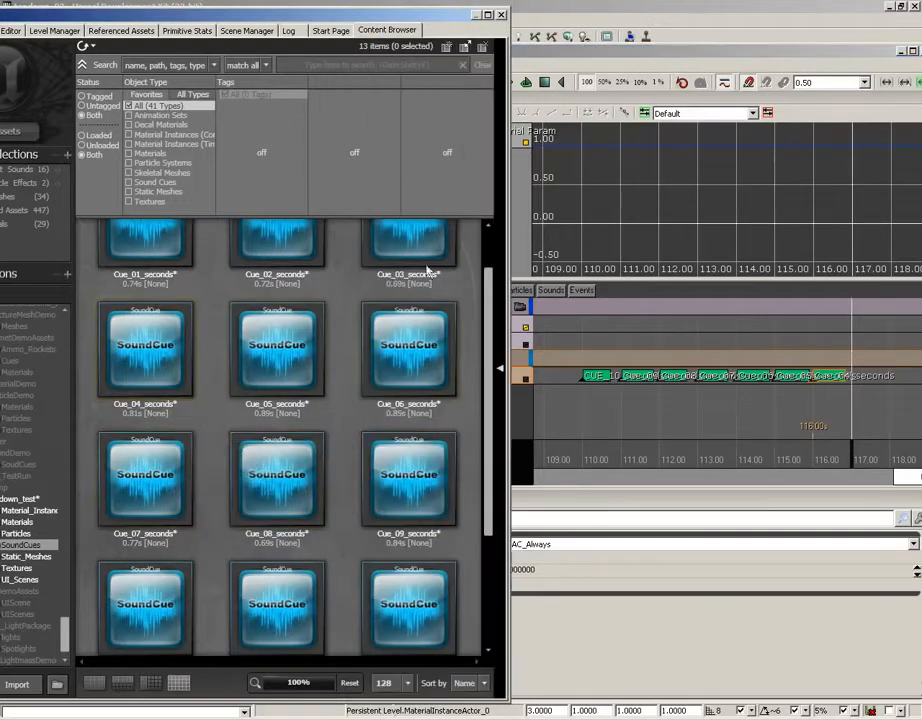
click(428, 268)
click(521, 376)
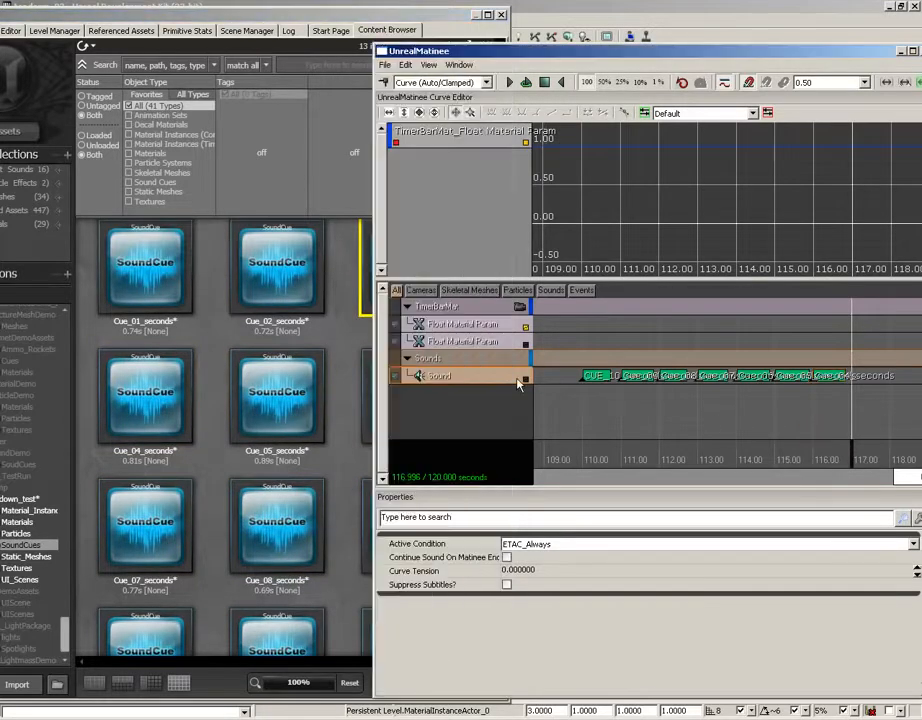
key(Return)
drag(637, 413, 611, 413)
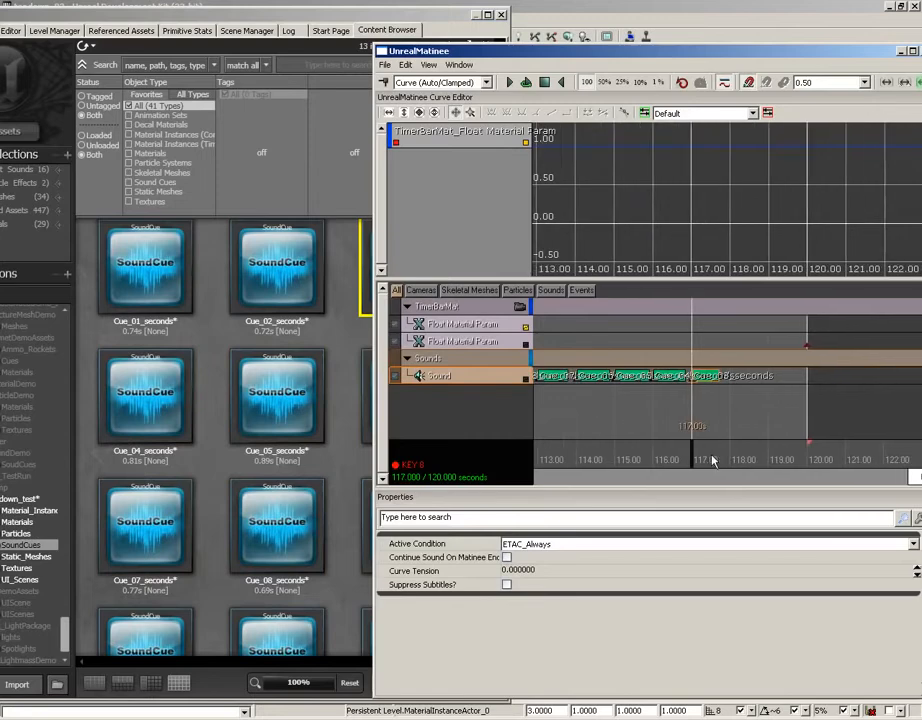
Add a key for the Cue_02_seconds sound cue to the Sound track at 118 seconds.
drag(710, 456, 731, 456)
click(318, 292)
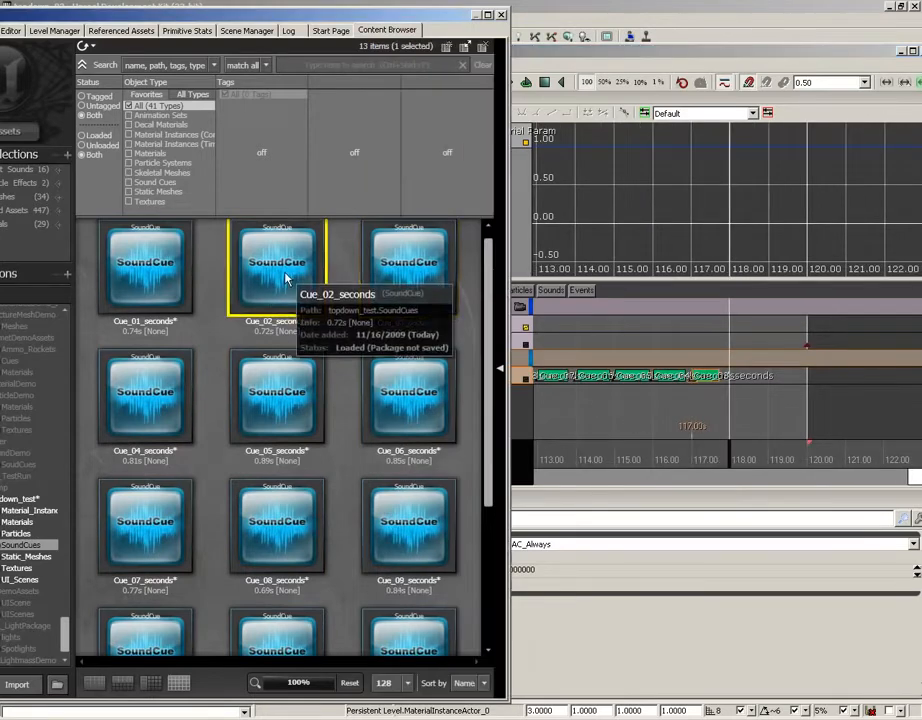
click(521, 422)
click(491, 377)
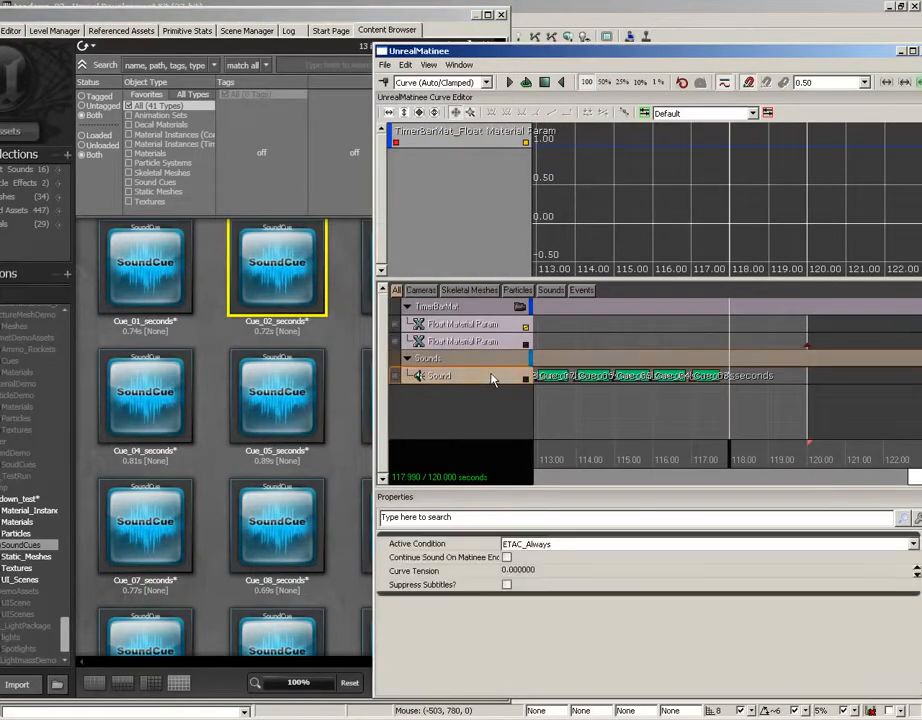
click(295, 263)
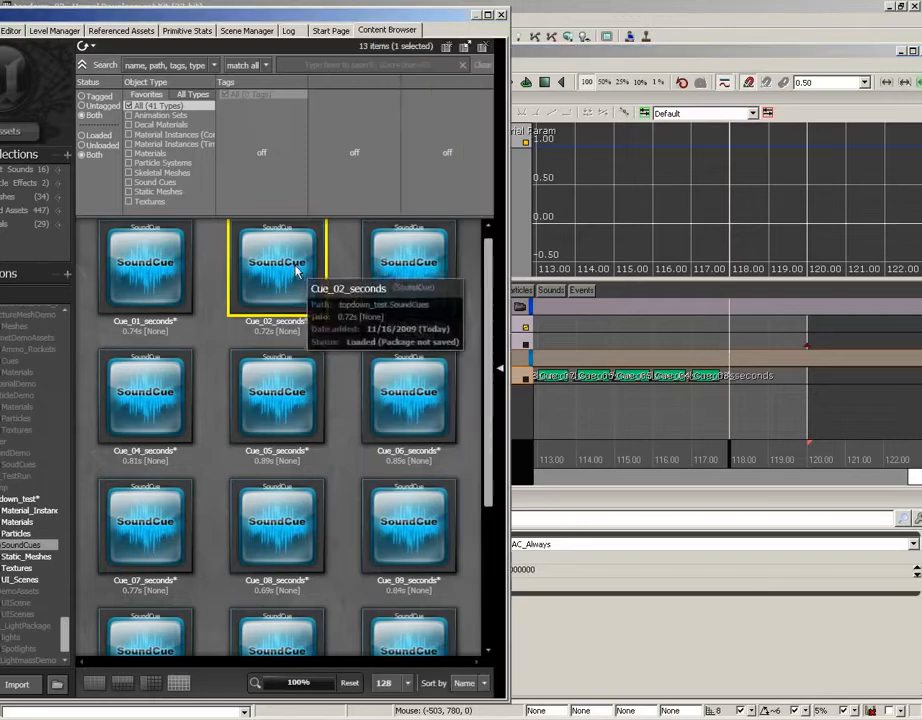
click(517, 381)
key(Return)
Add a key for the Cue_01_seconds sound cue to the Sound track at 119 seconds.
drag(733, 459, 770, 459)
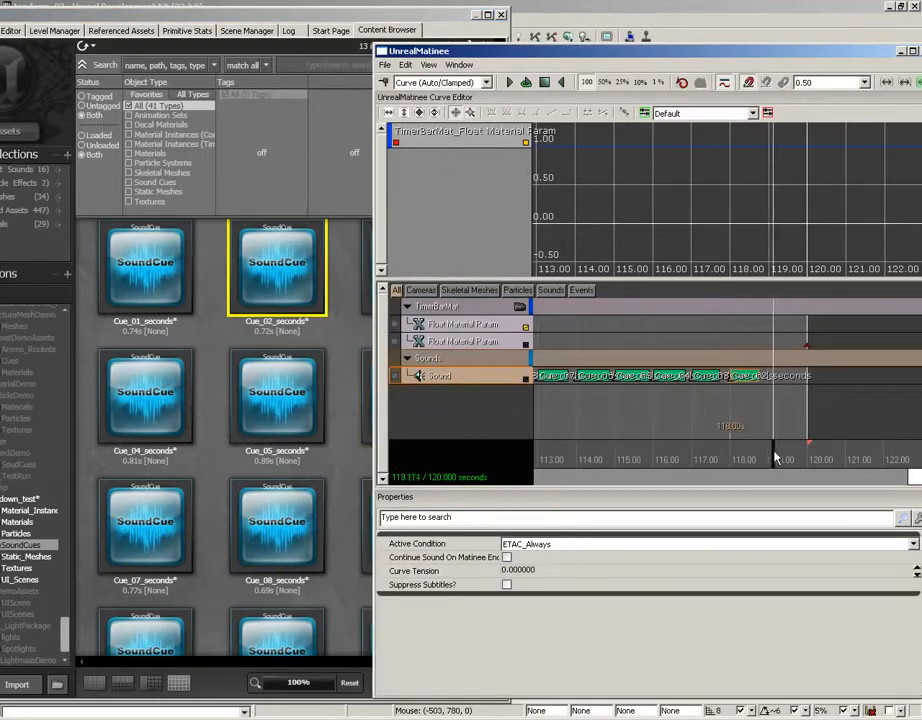
click(145, 265)
click(376, 297)
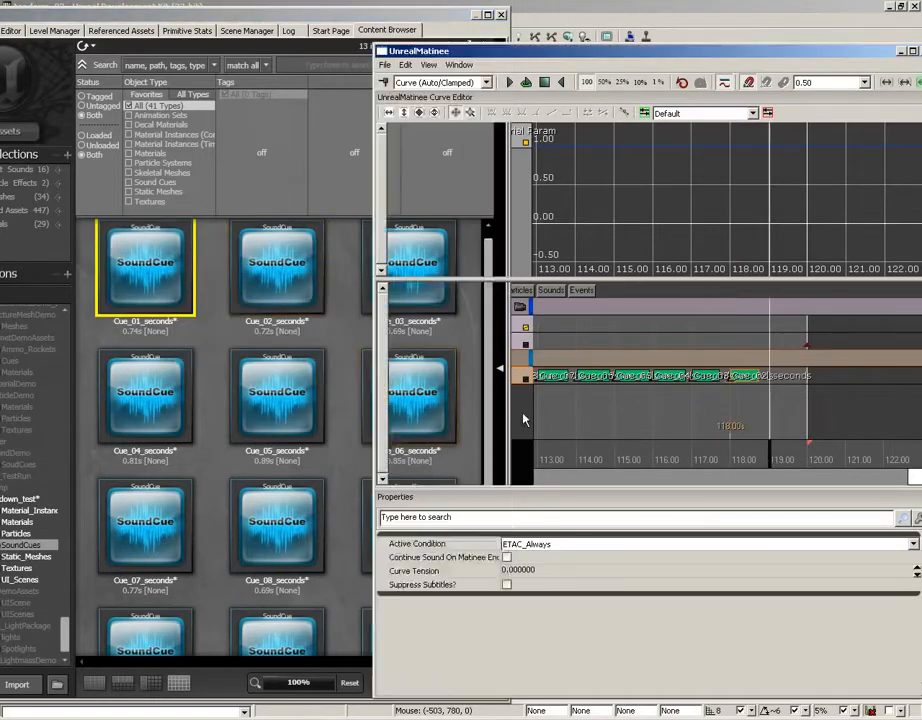
key(Return)
Add a key for the CUE_GameOver sound cue to the Sound track at 120 seconds.
drag(779, 457, 813, 467)
click(340, 411)
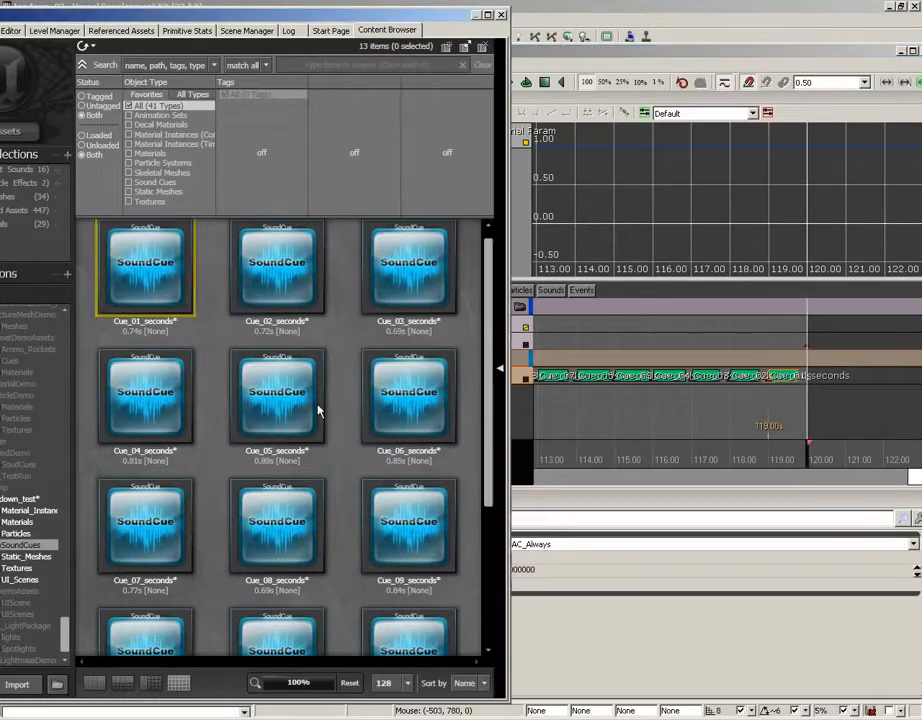
scroll(318, 370, down, 2)
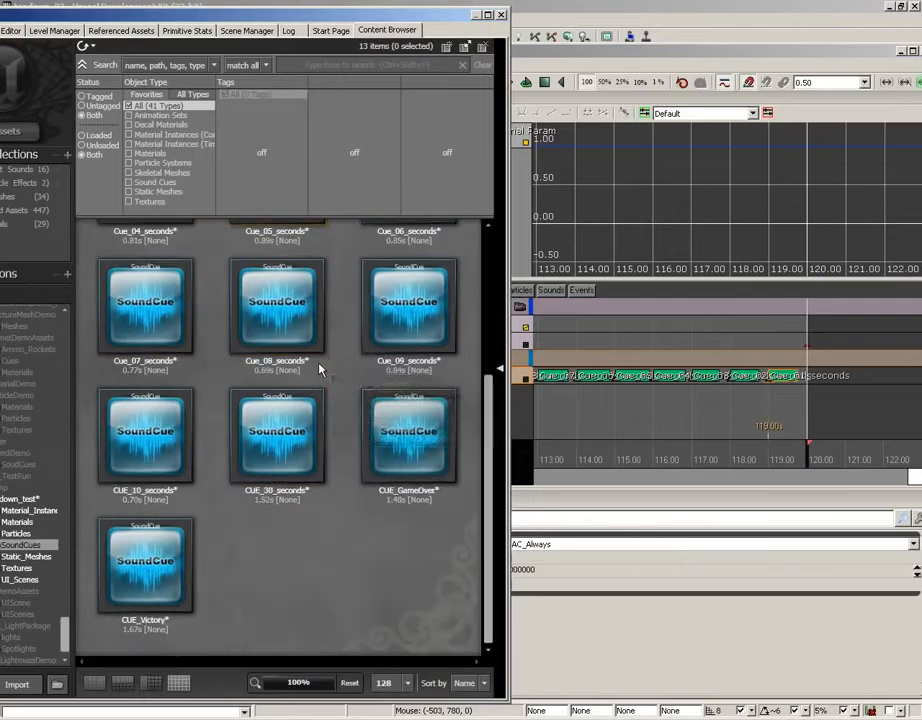
click(450, 450)
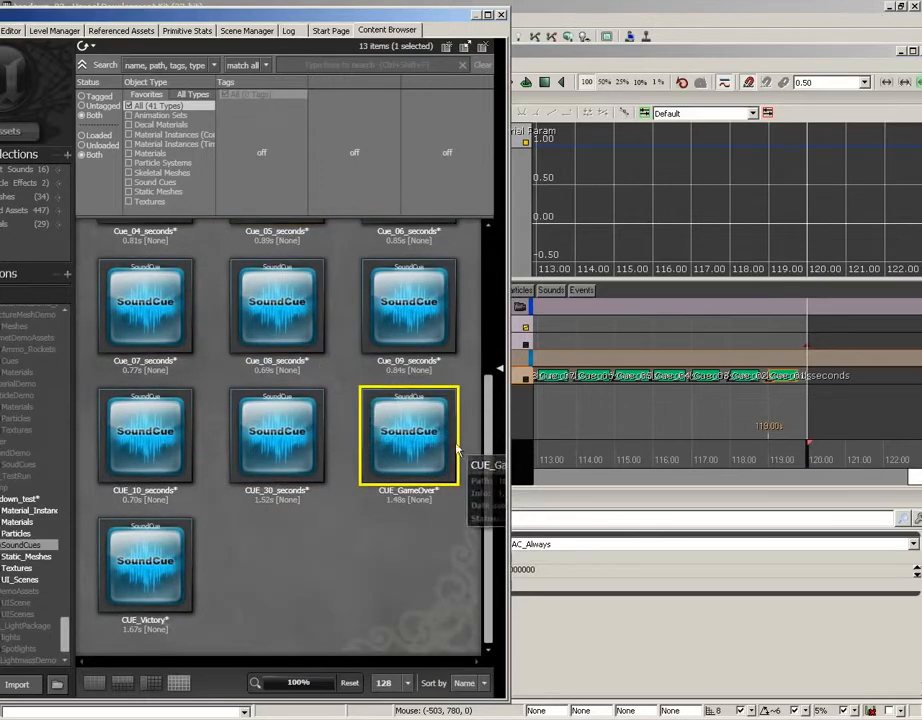
click(523, 418)
click(484, 383)
key(Return)
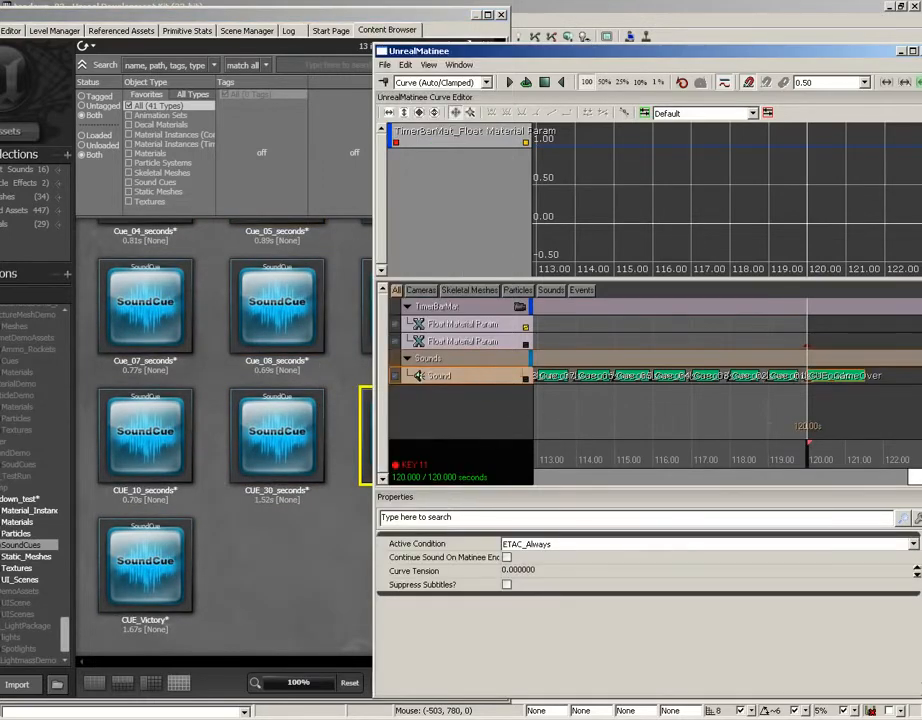
Play the Matinee from about 117 seconds to the end to check the final countdown cues and CUE_GameOver.
drag(809, 457, 690, 458)
key(space)
scroll(702, 453, up, 3)
scroll(706, 405, up, 3)
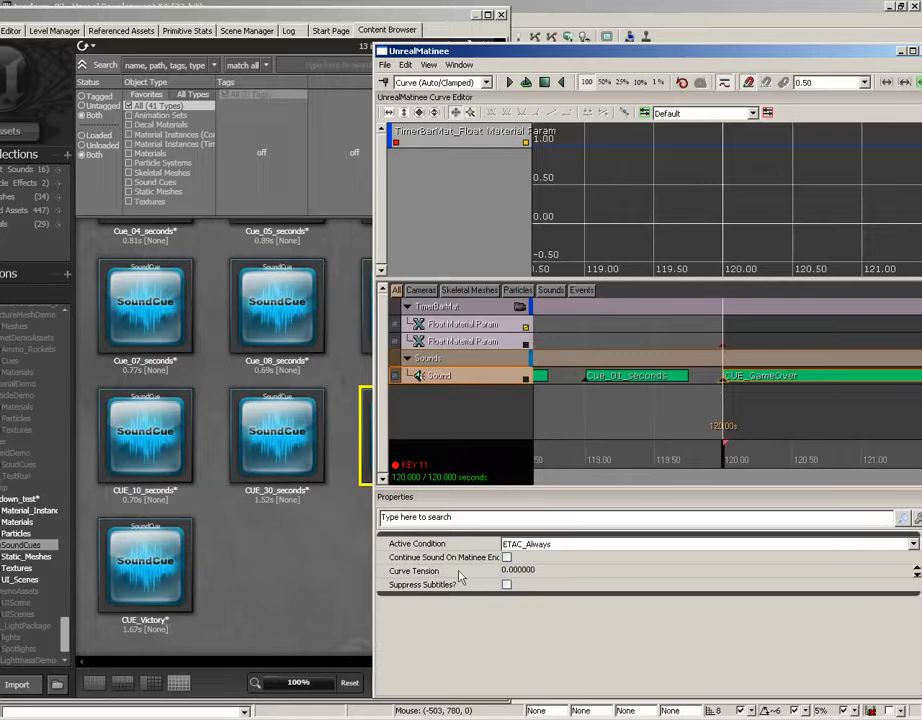
Enable Continue Sound On Matinee End for the Sound track and widen the property name column.
mouse_move(455, 563)
click(507, 558)
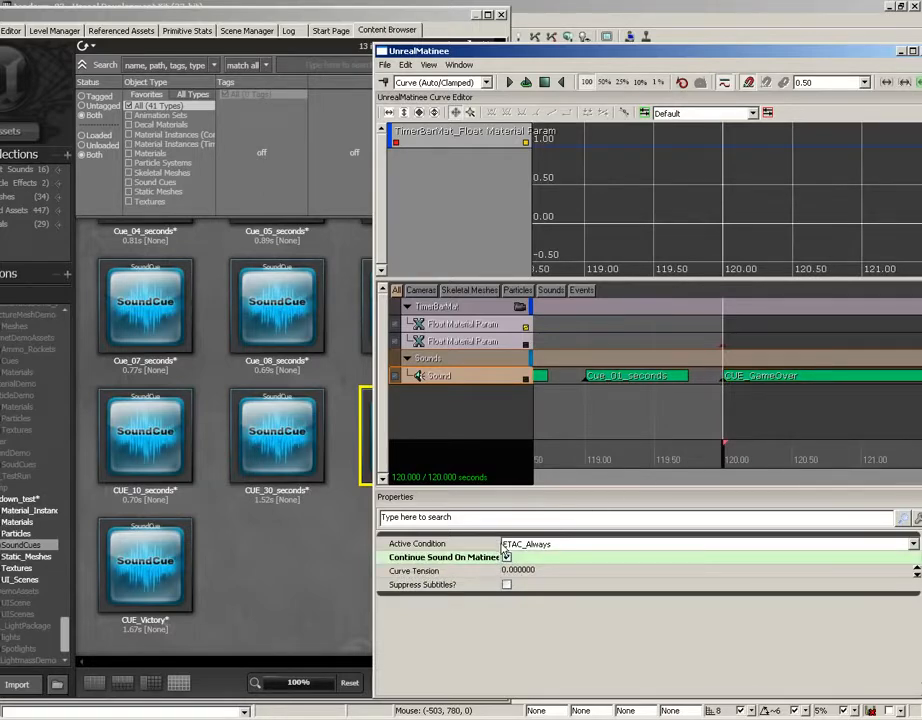
drag(501, 560, 561, 560)
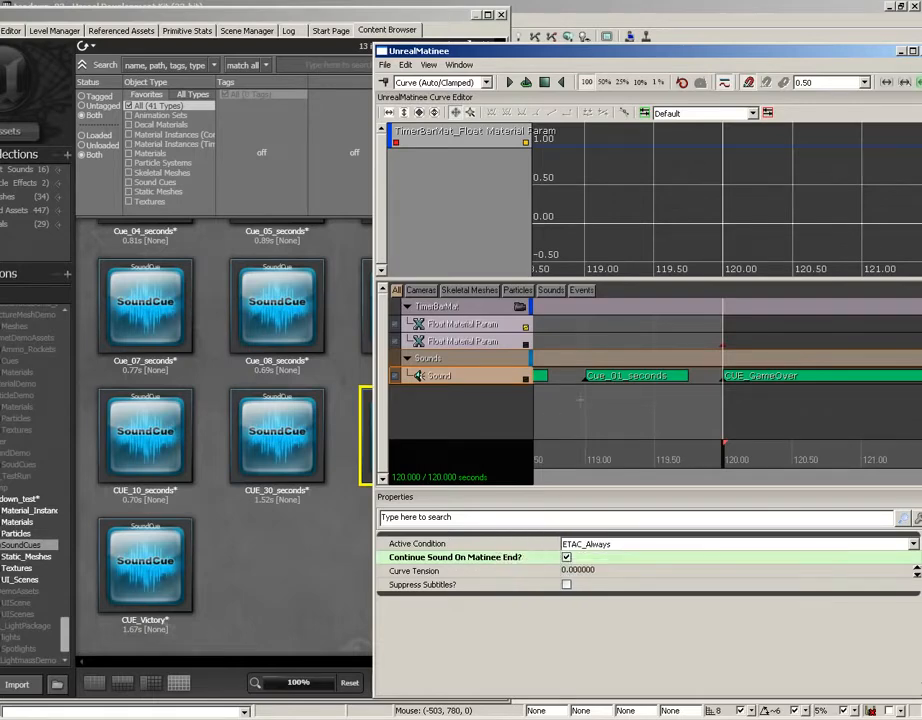
scroll(580, 399, down, 4)
click(542, 460)
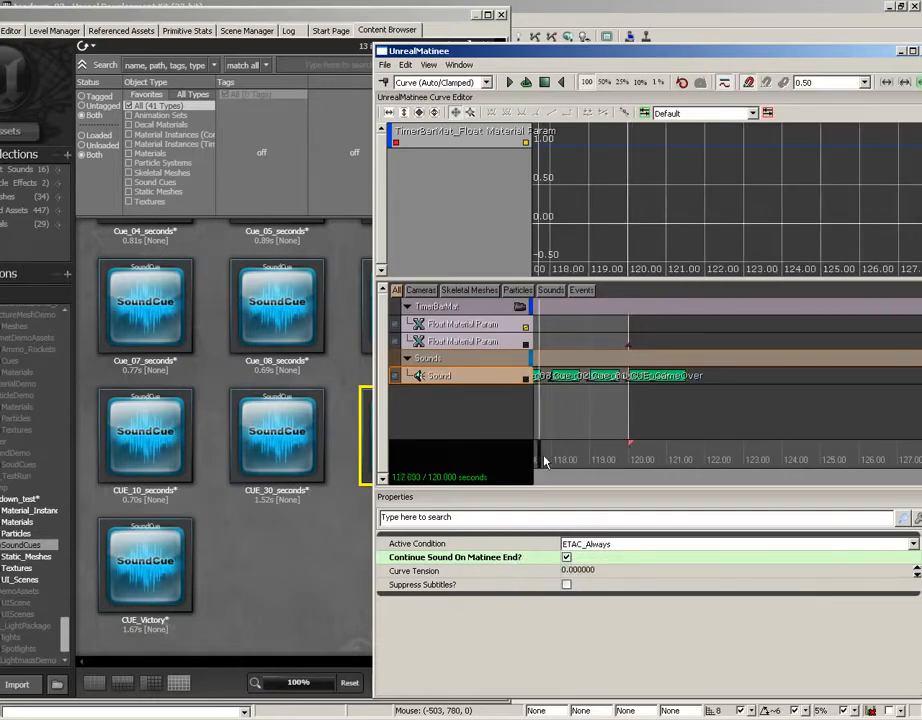
key(Return)
drag(553, 443, 646, 416)
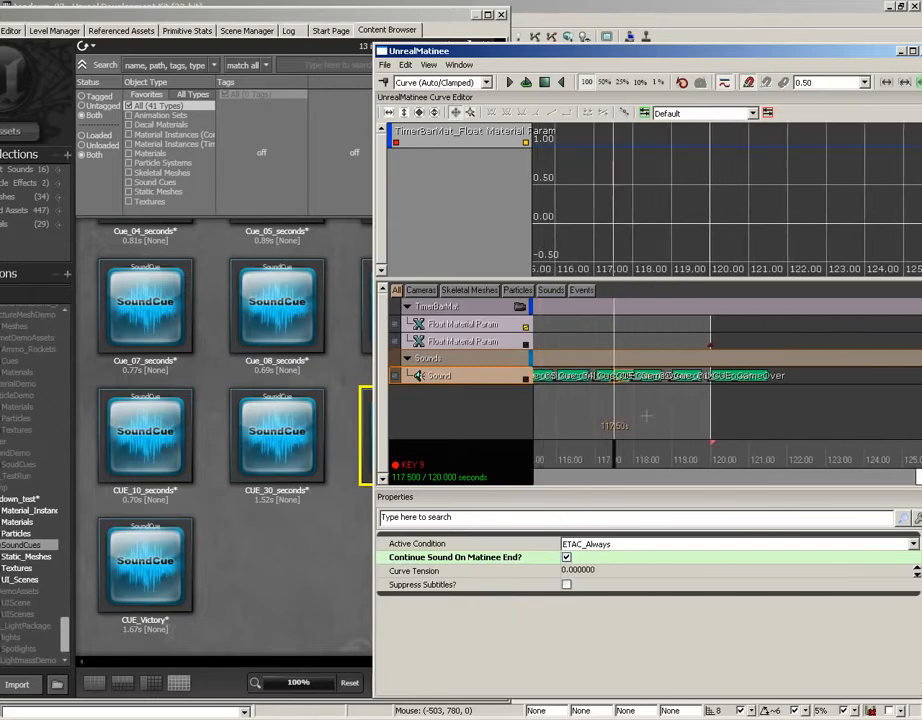
key(Delete)
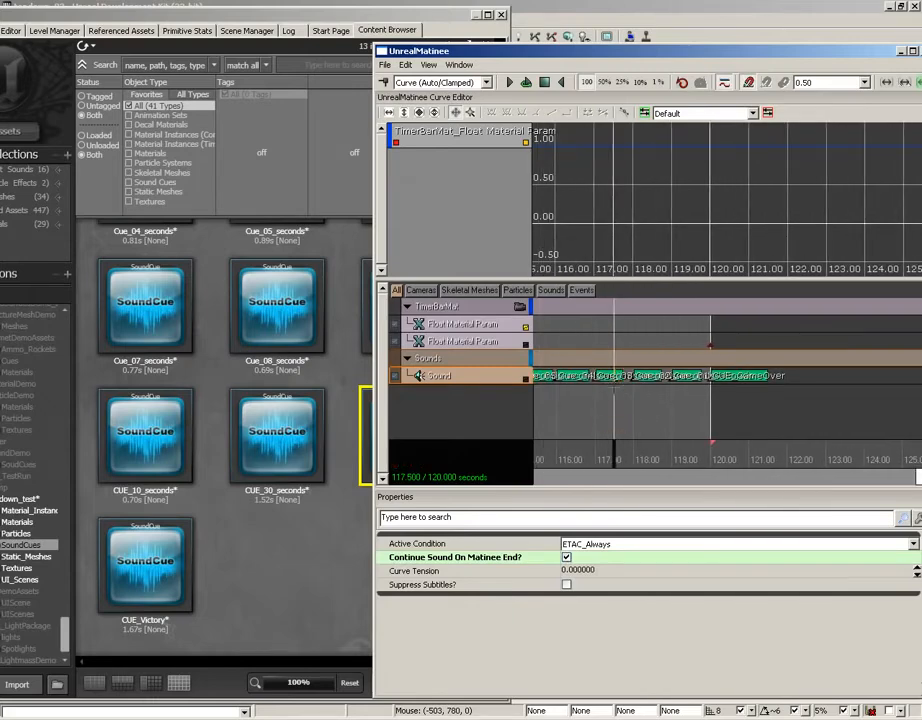
Replay the last seconds of the Matinee and examine where CUE_GameOver starts relative to the 120-second end.
drag(587, 415, 597, 456)
key(space)
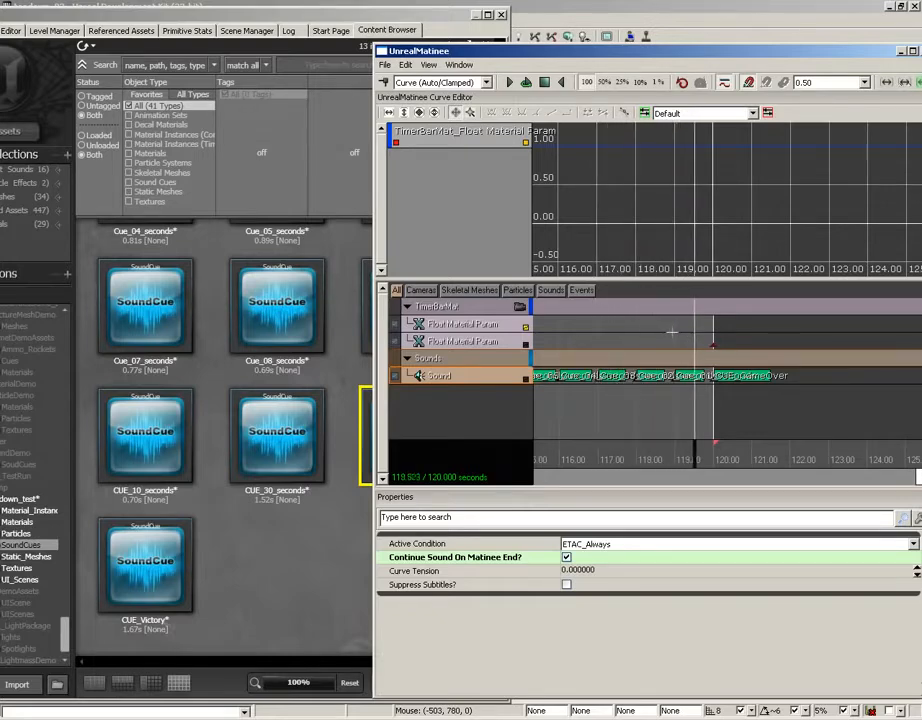
scroll(735, 405, up, 5)
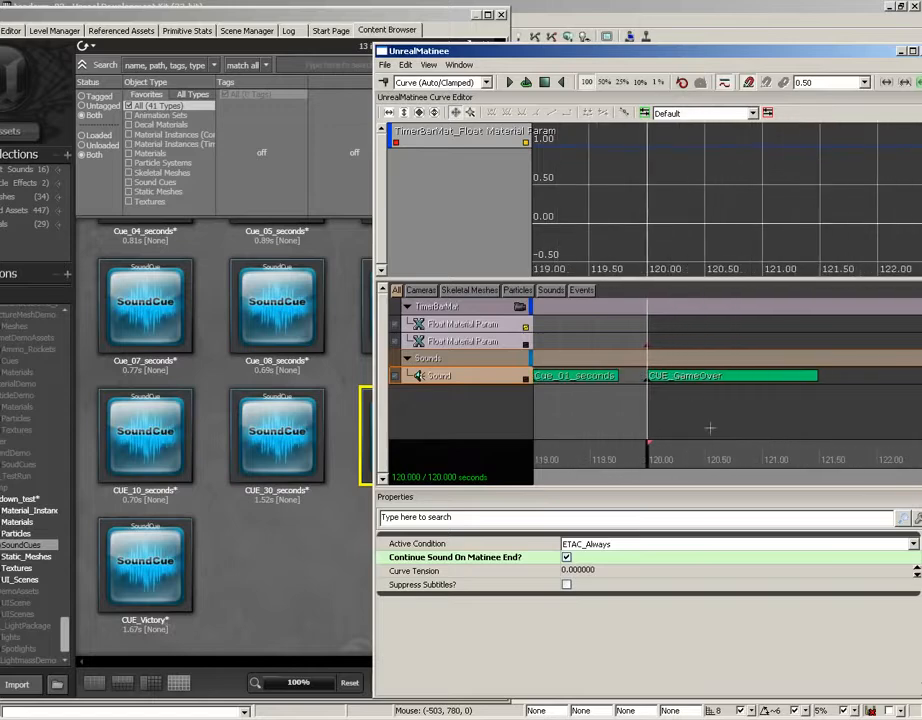
click(633, 460)
mouse_move(633, 460)
mouse_down()
mouse_move(611, 457)
mouse_move(646, 458)
mouse_up()
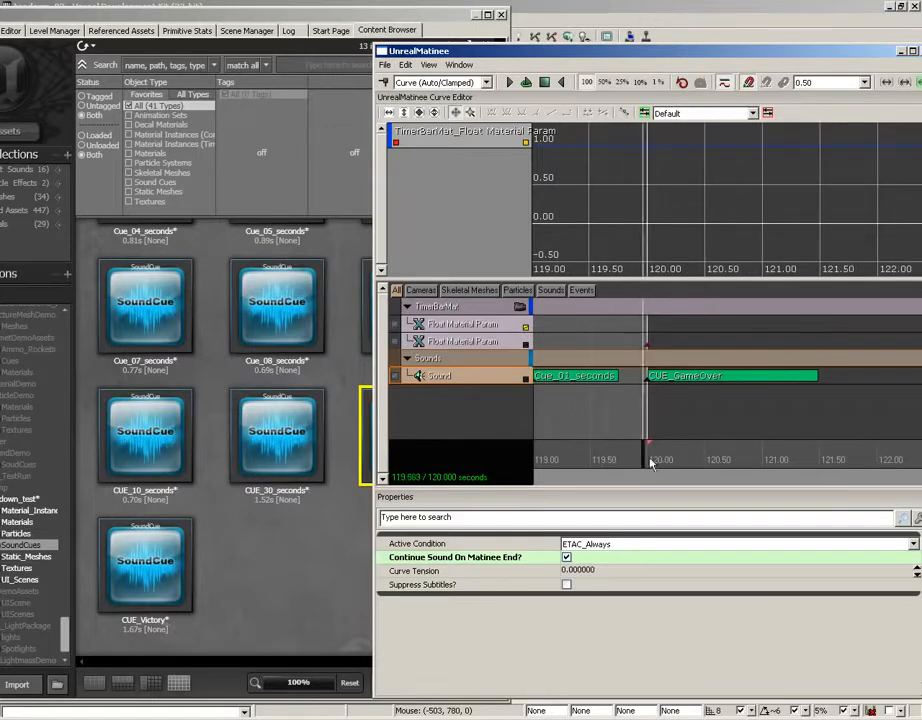
scroll(640, 404, up, 3)
scroll(640, 404, up, 3)
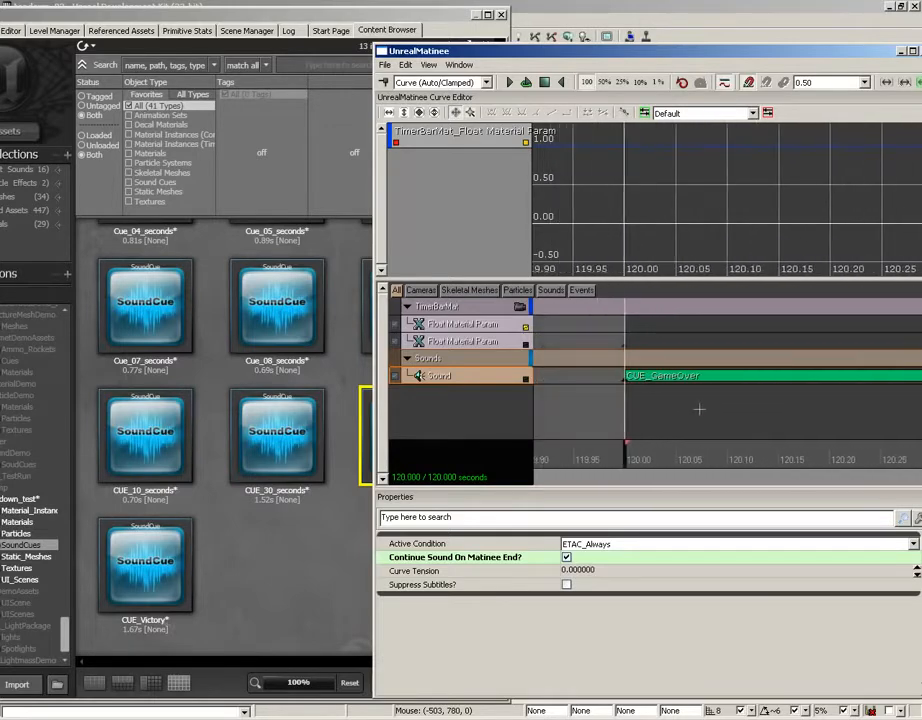
Try to set the time of the CUE_GameOver key on the Sound track to 19.998 seconds.
right_click(632, 377)
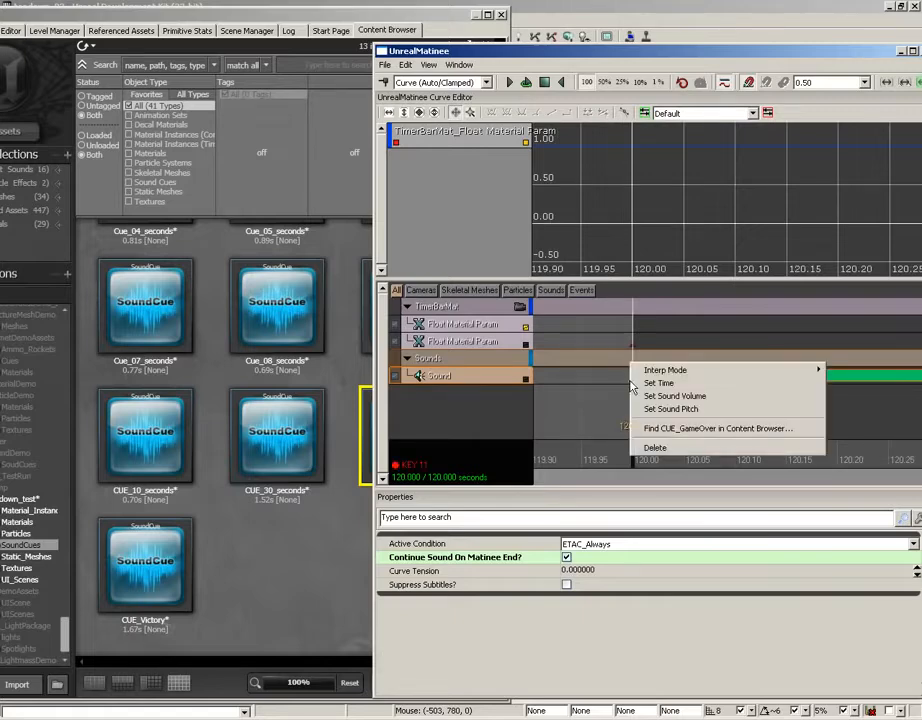
click(644, 383)
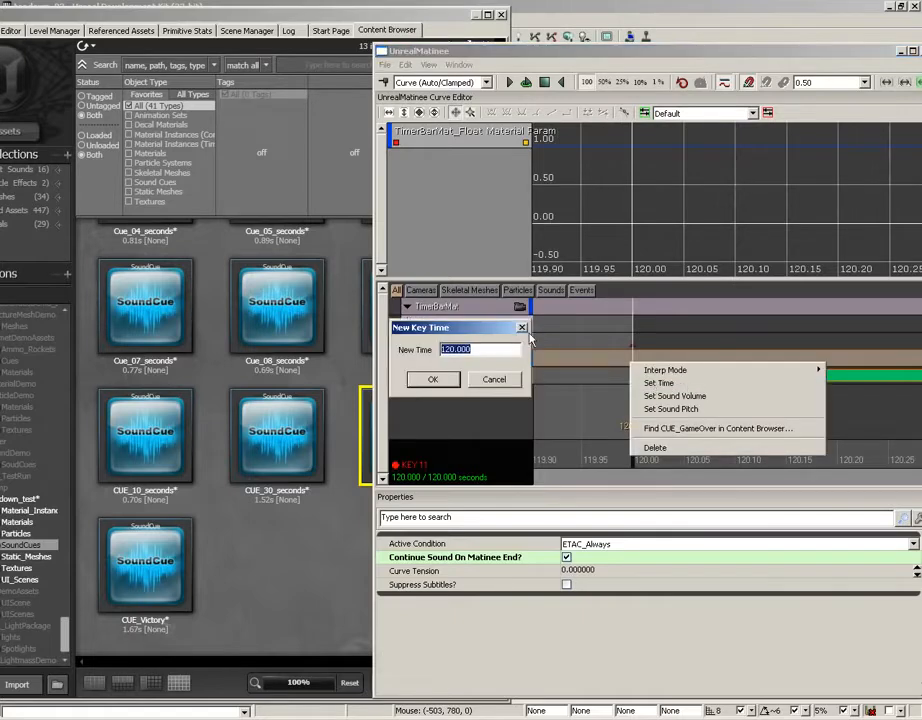
text(19.998)
click(433, 379)
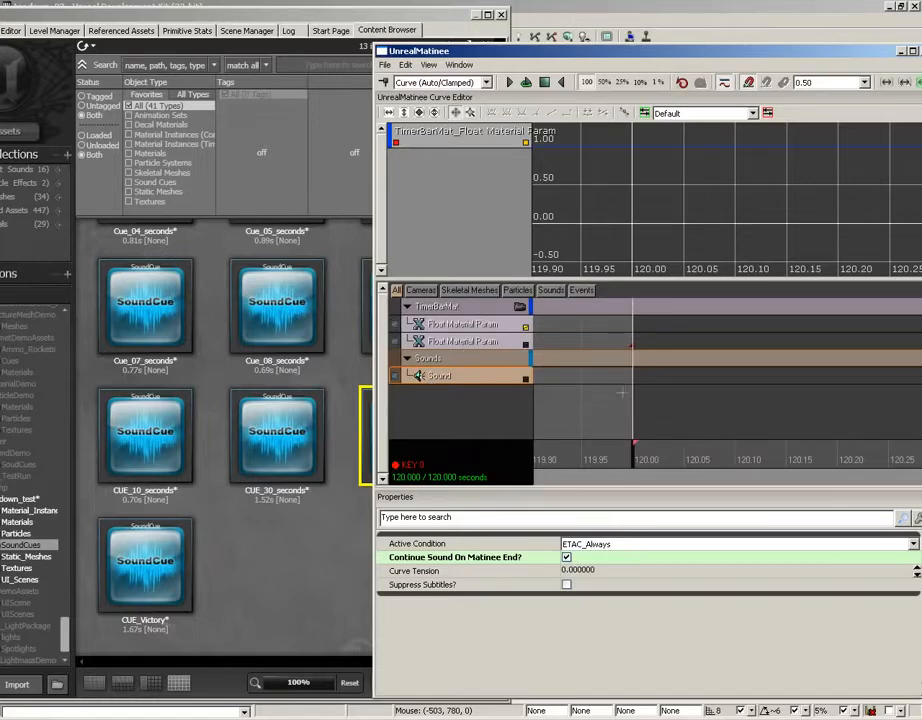
scroll(621, 393, down, 10)
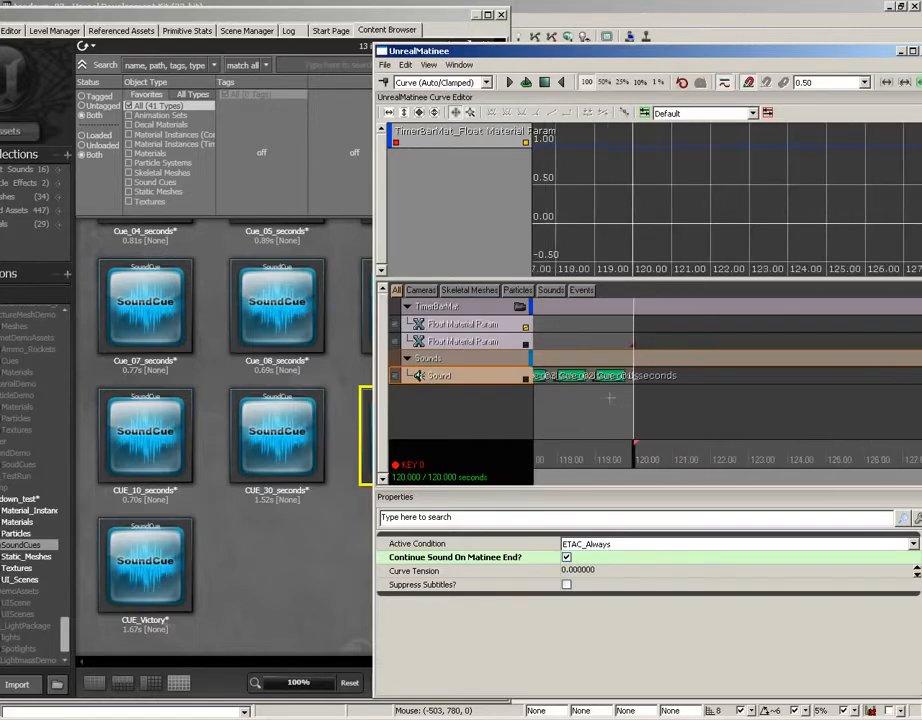
Set the time of the CUE_GameOver key on the Sound track to 119.95 seconds.
scroll(610, 398, up, 6)
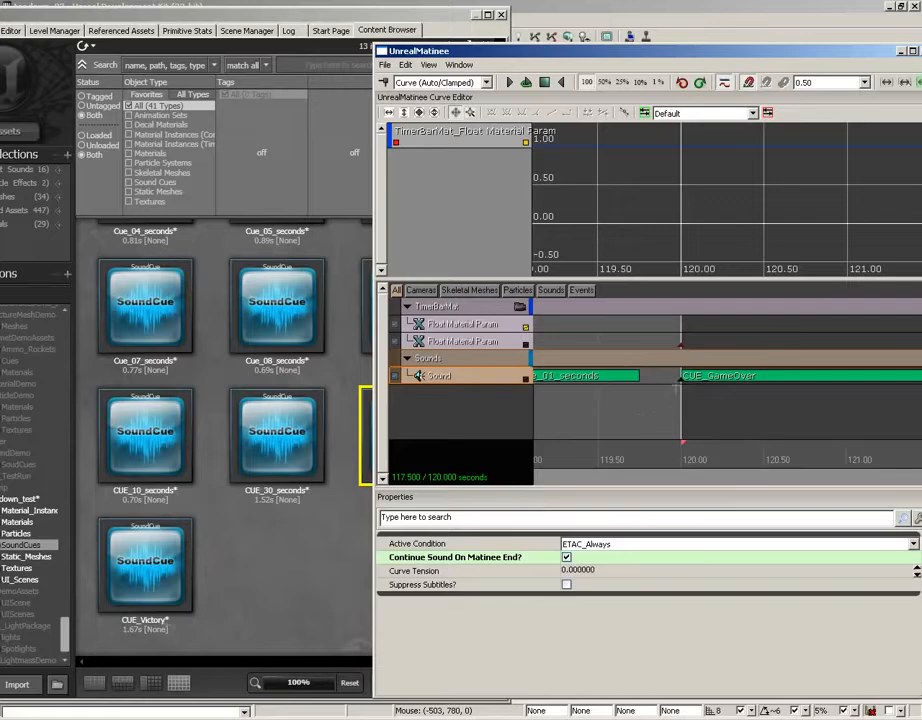
click(681, 377)
right_click(681, 377)
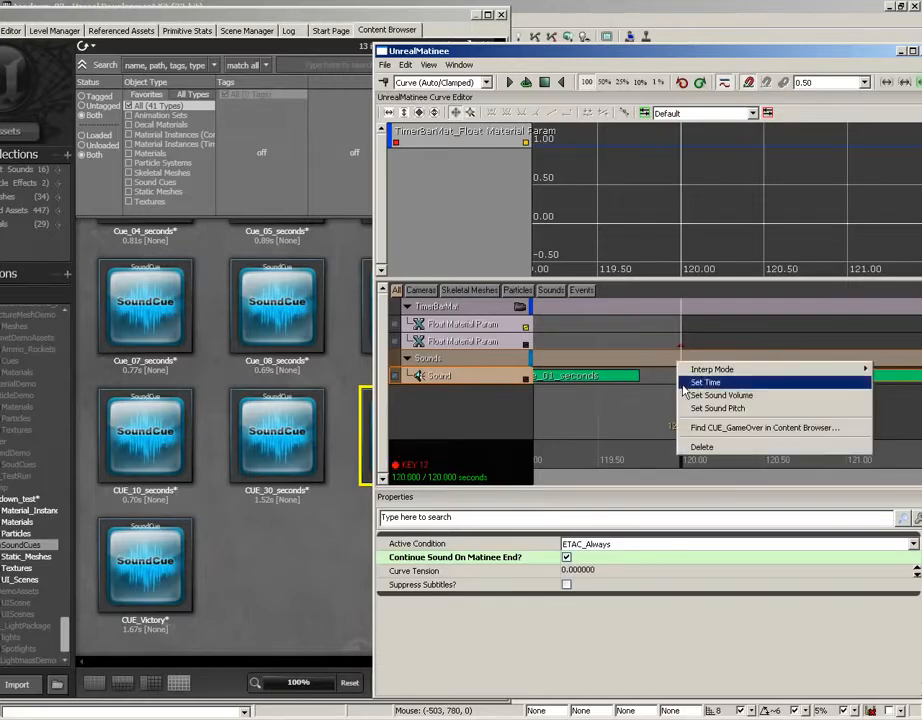
click(705, 382)
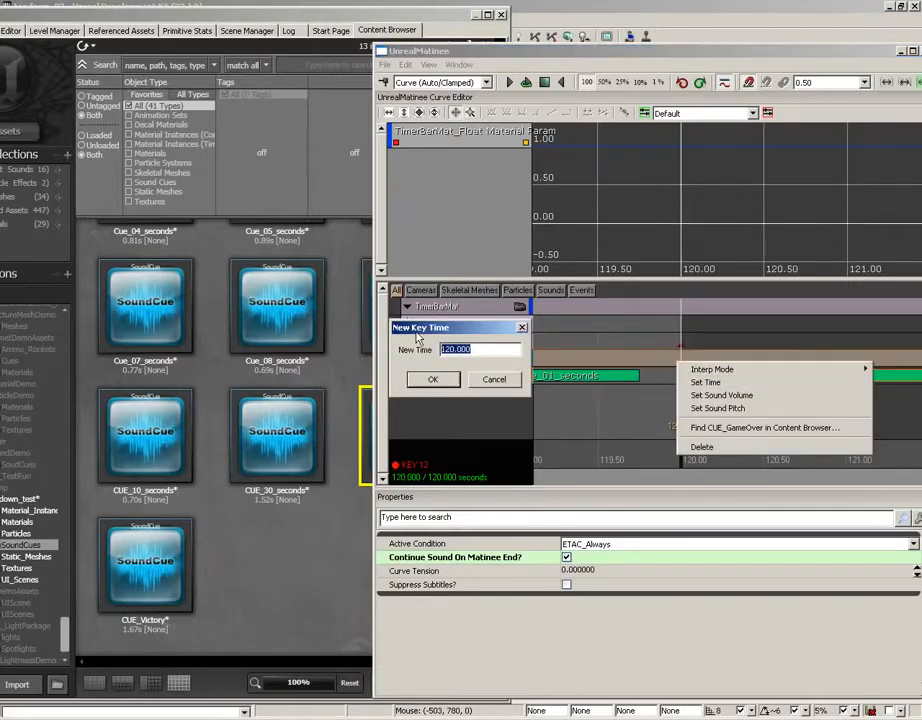
text(119.95)
key(Return)
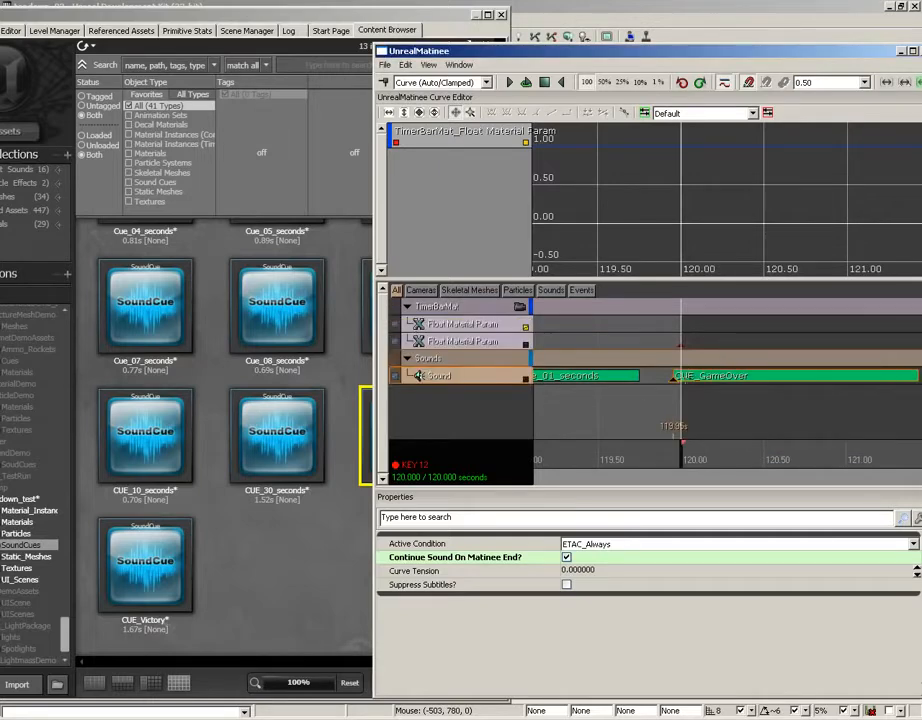
Play the end of the Matinee to check the moved CUE_GameOver key against the sequence end.
scroll(600, 418, down, 3)
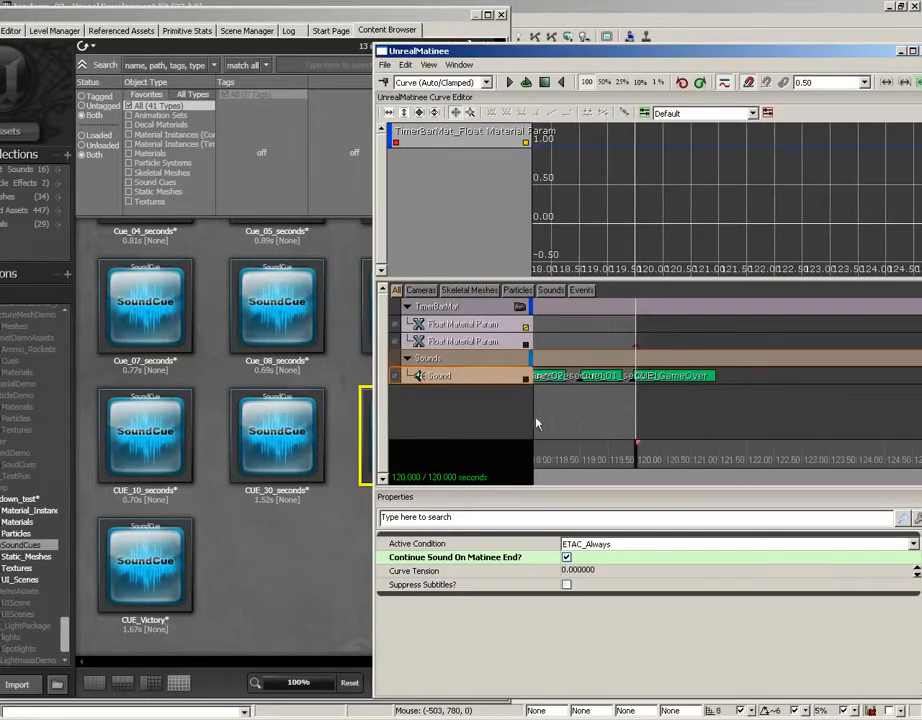
click(561, 457)
key(space)
scroll(639, 403, up, 3)
scroll(639, 403, up, 3)
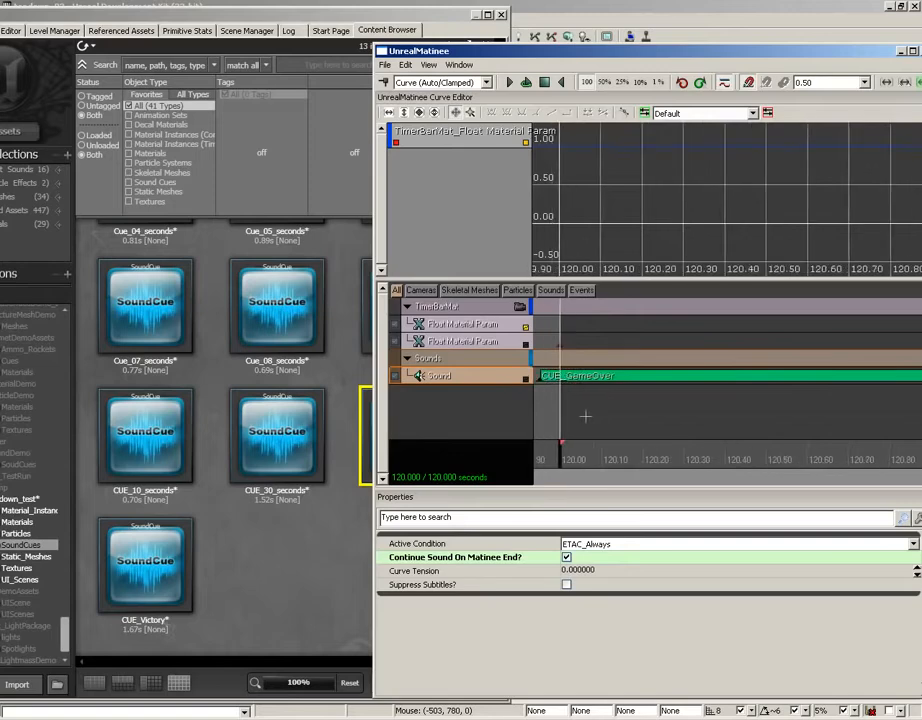
Extend the Matinee's end marker from the CUE_GameOver area to 120.5 seconds.
scroll(700, 417, down, 1)
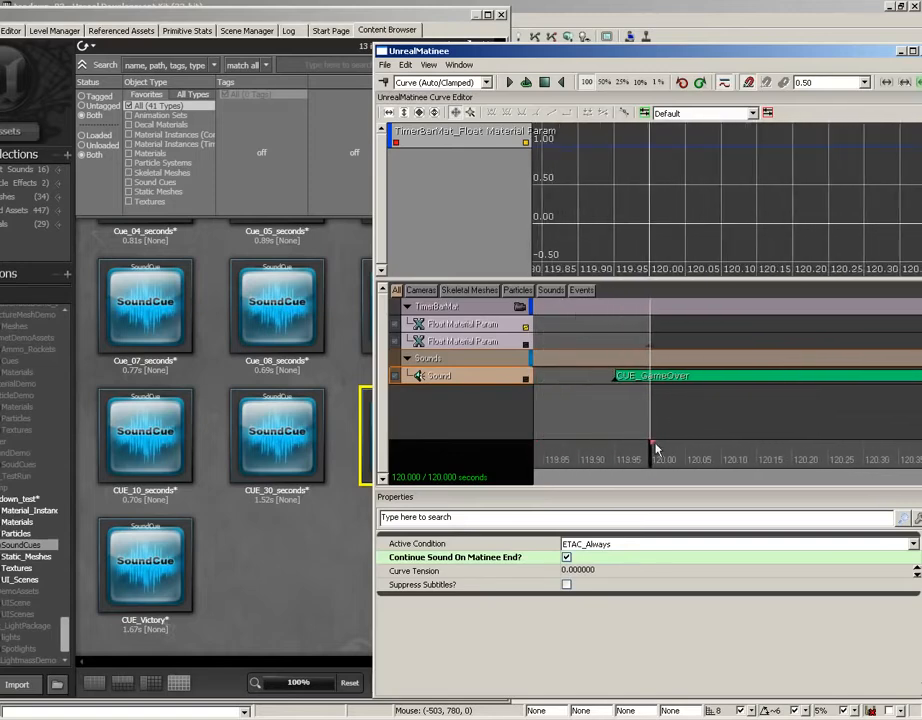
drag(653, 443, 661, 442)
scroll(687, 447, up, 2)
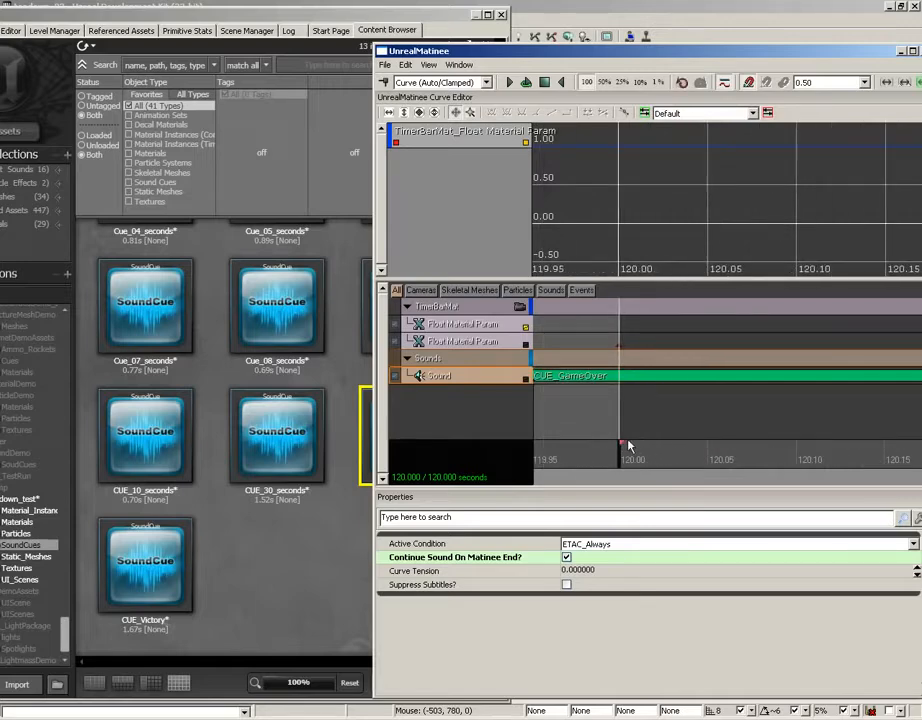
scroll(687, 448, down, 3)
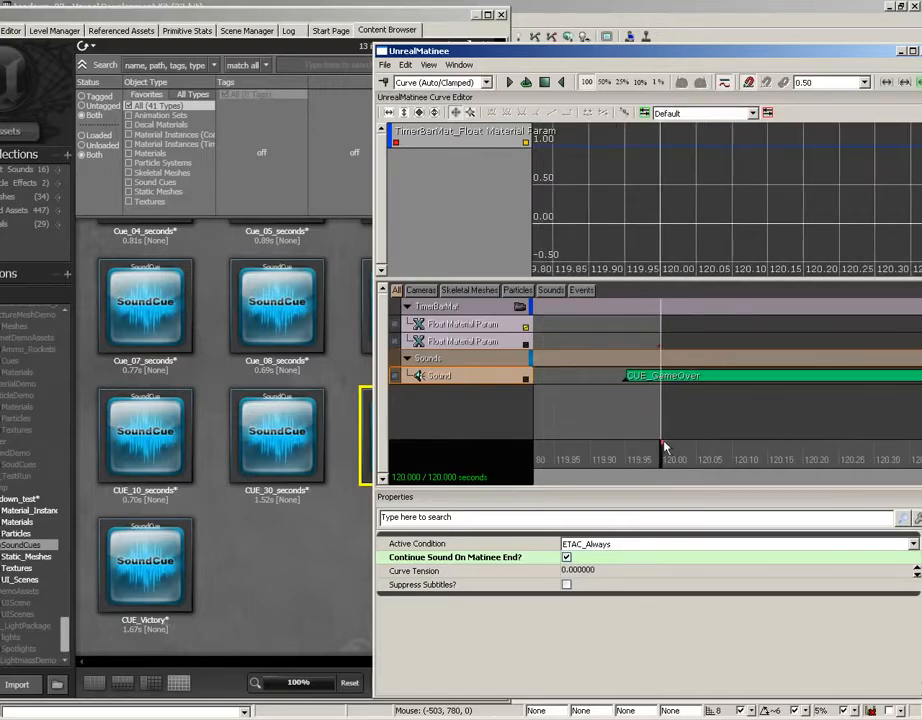
click(646, 456)
drag(646, 456, 623, 456)
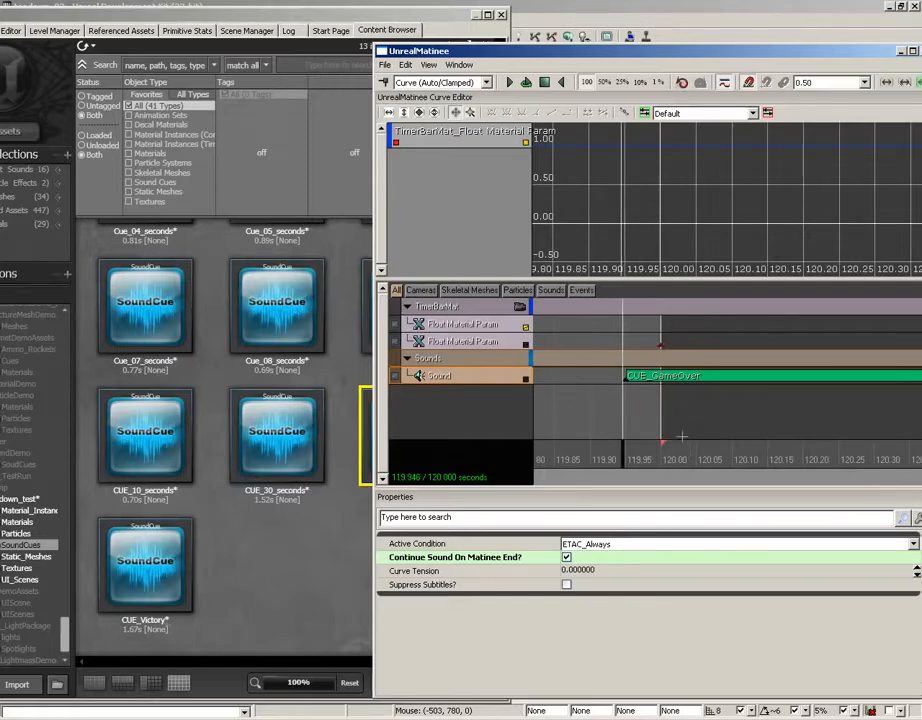
scroll(681, 436, down, 5)
drag(684, 447, 712, 449)
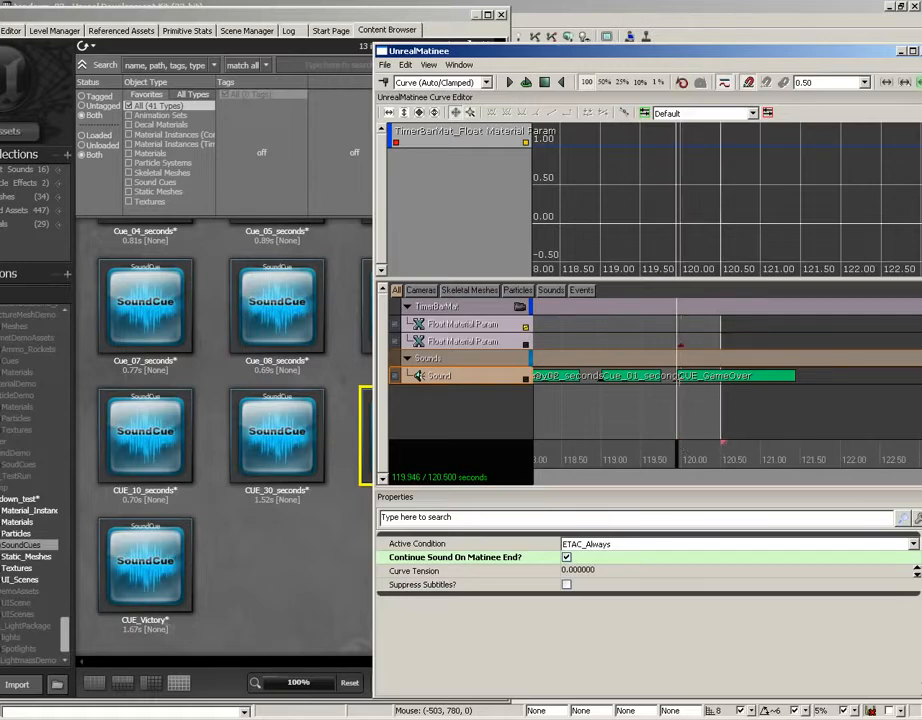
Set the time of the CUE_GameOver key on the Sound track to 120 seconds and move the playhead to it.
right_click(679, 385)
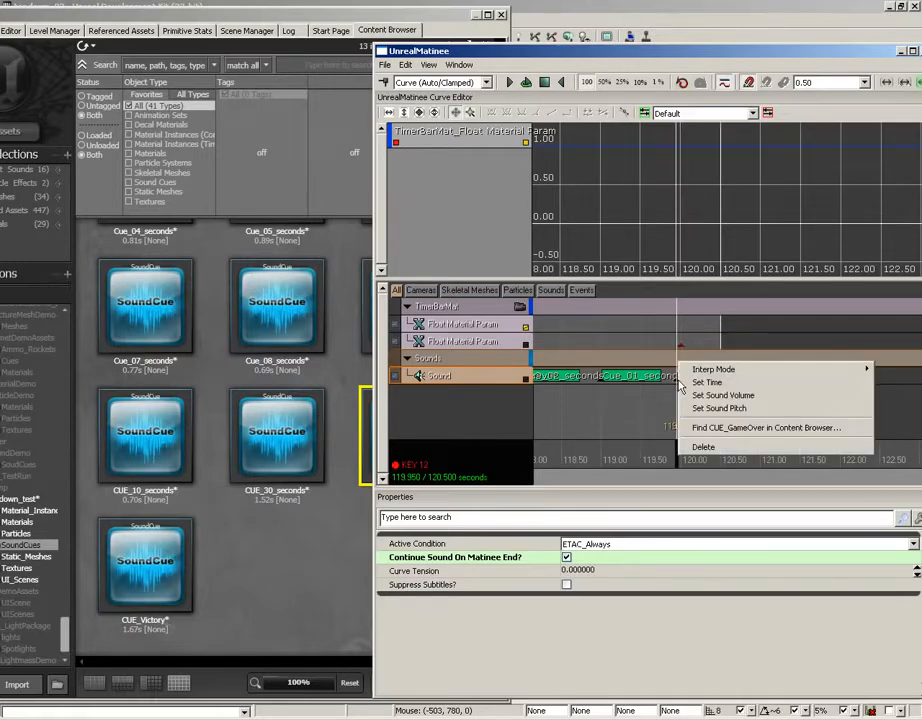
click(700, 382)
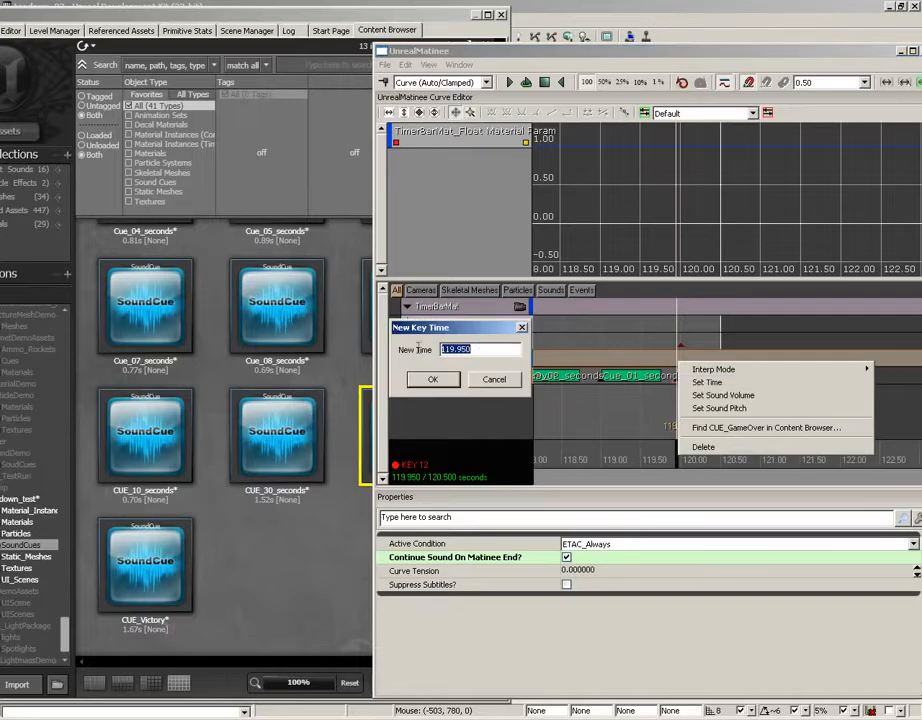
text(120)
key(Return)
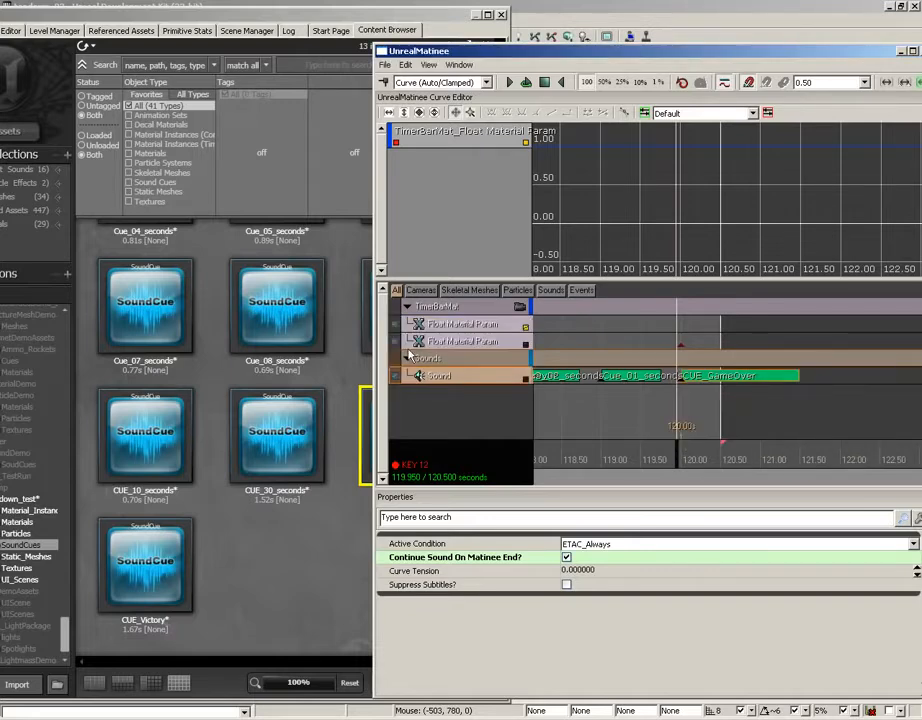
drag(673, 446, 682, 450)
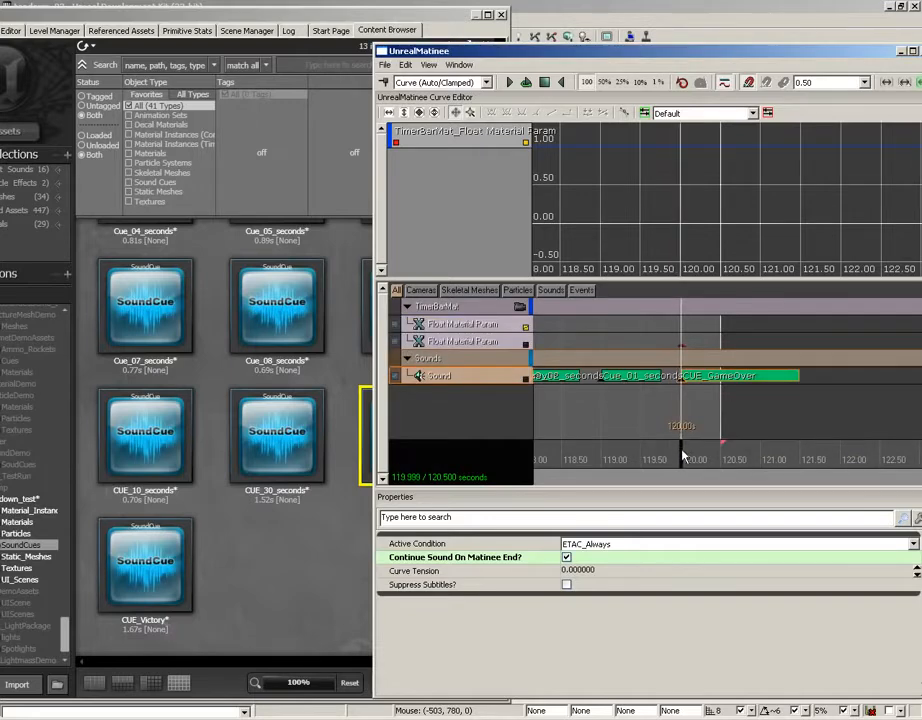
Set the Matinee snap size to 0.01 and pull the sequence's end marker back to 120.01 seconds.
scroll(650, 412, down, 10)
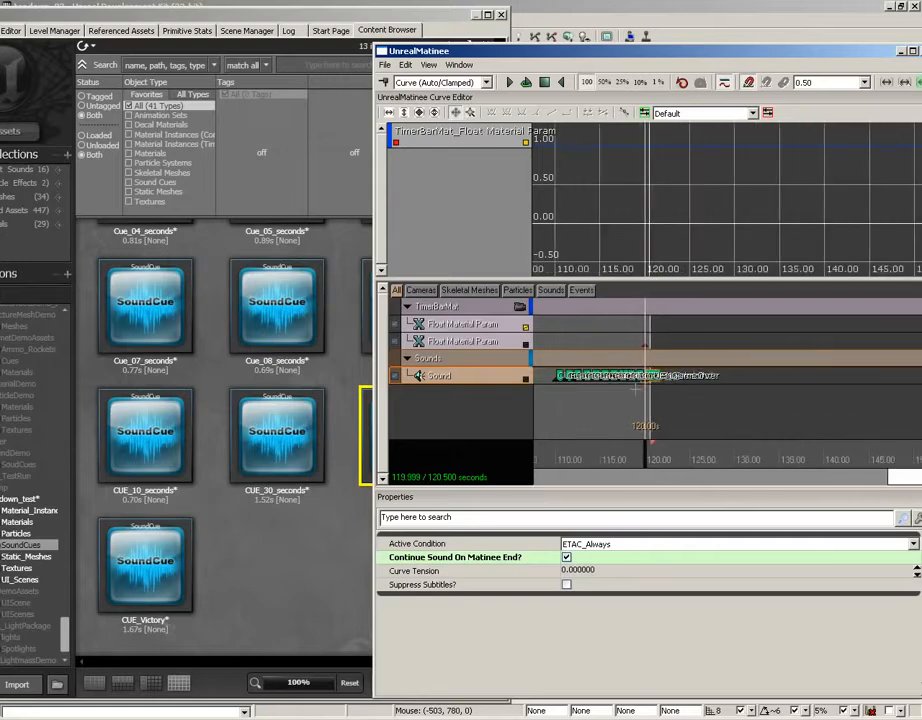
scroll(635, 388, up, 15)
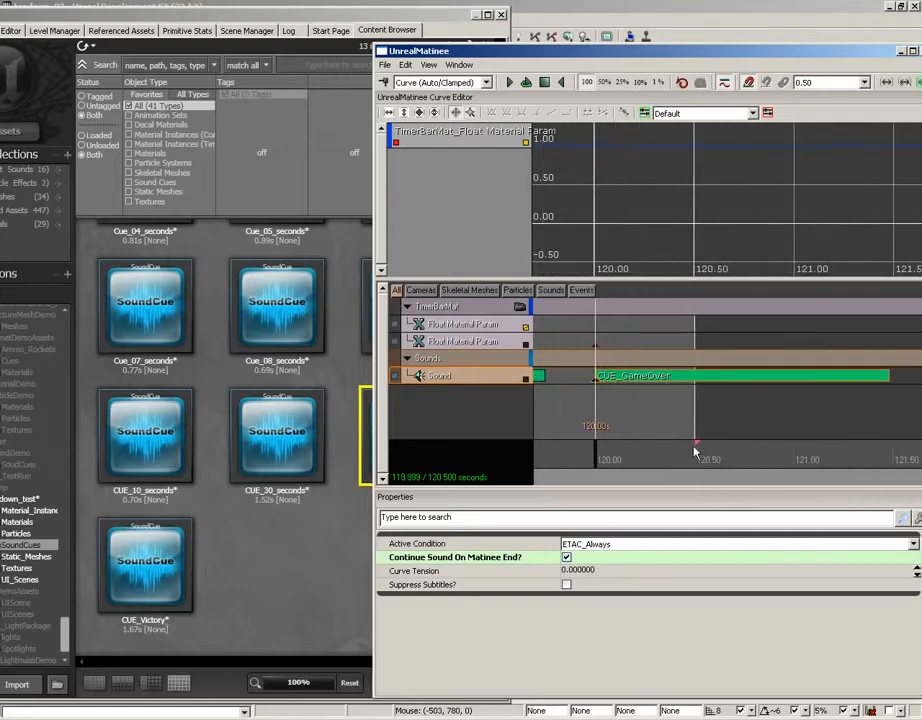
click(843, 82)
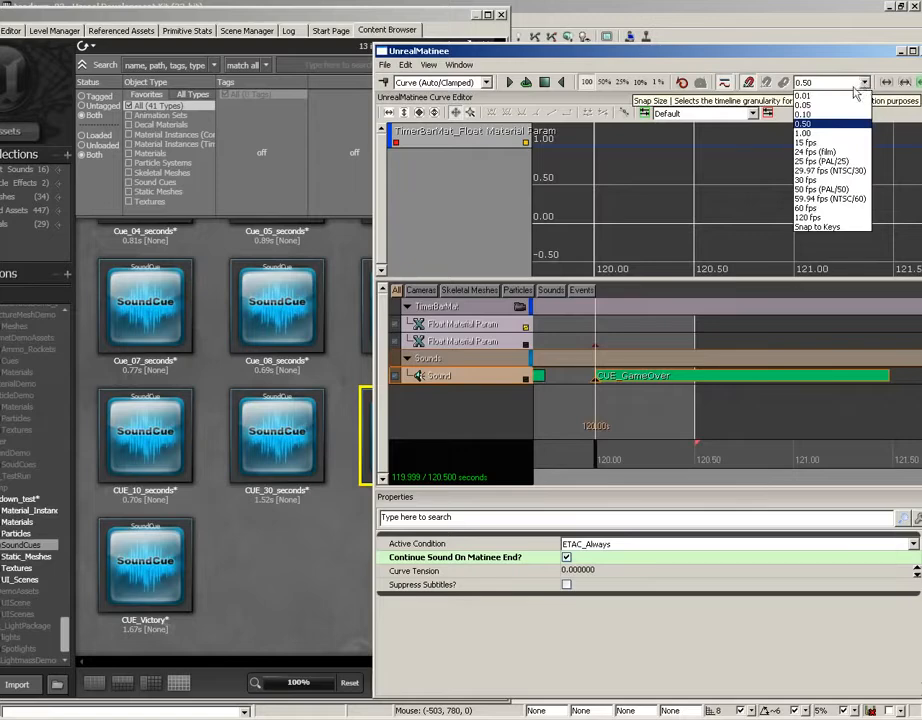
click(848, 96)
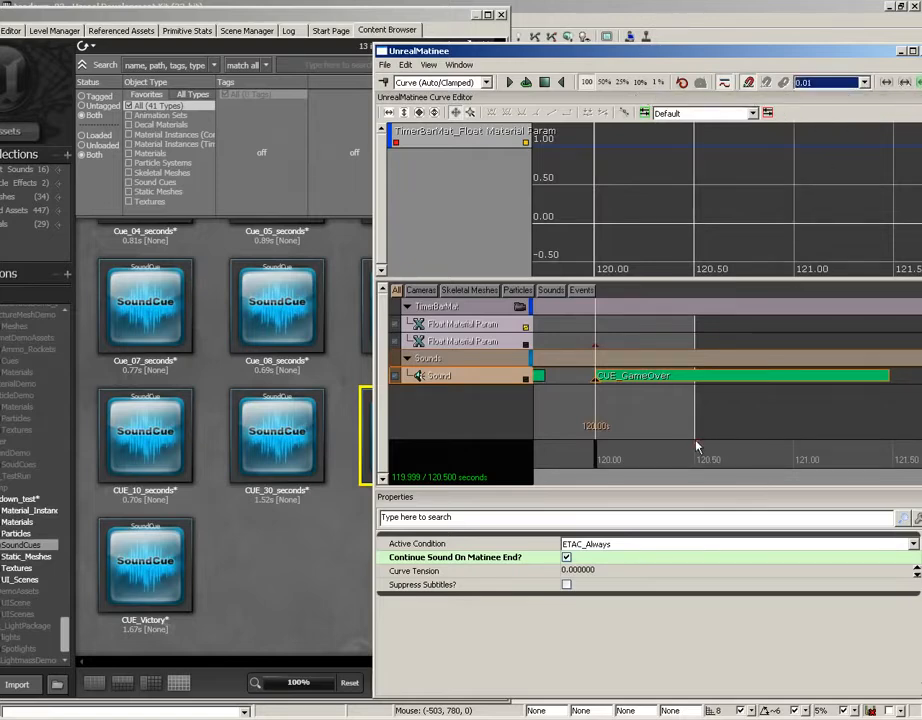
drag(697, 447, 604, 449)
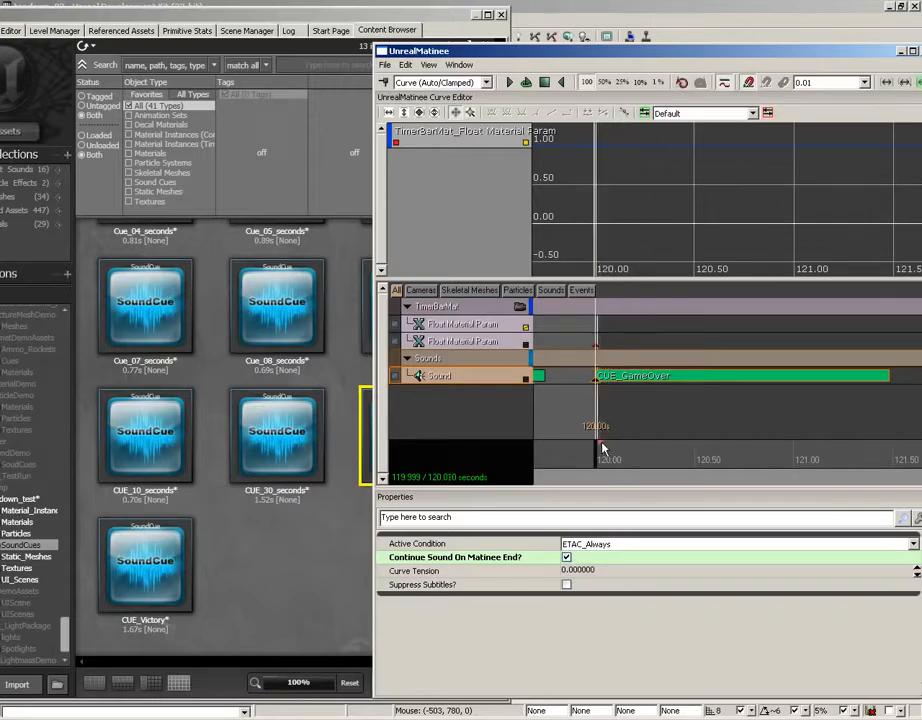
Play the Matinee from about 117.7 seconds to check the last countdown cues and the game-over sound.
scroll(590, 425, down, 6)
drag(543, 419, 605, 418)
click(606, 456)
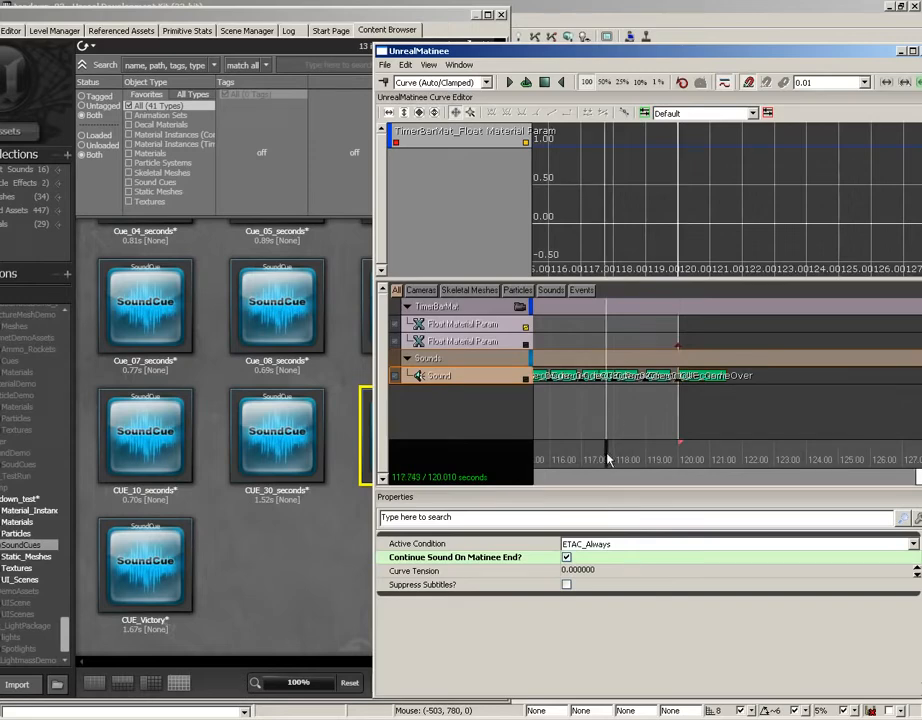
key(space)
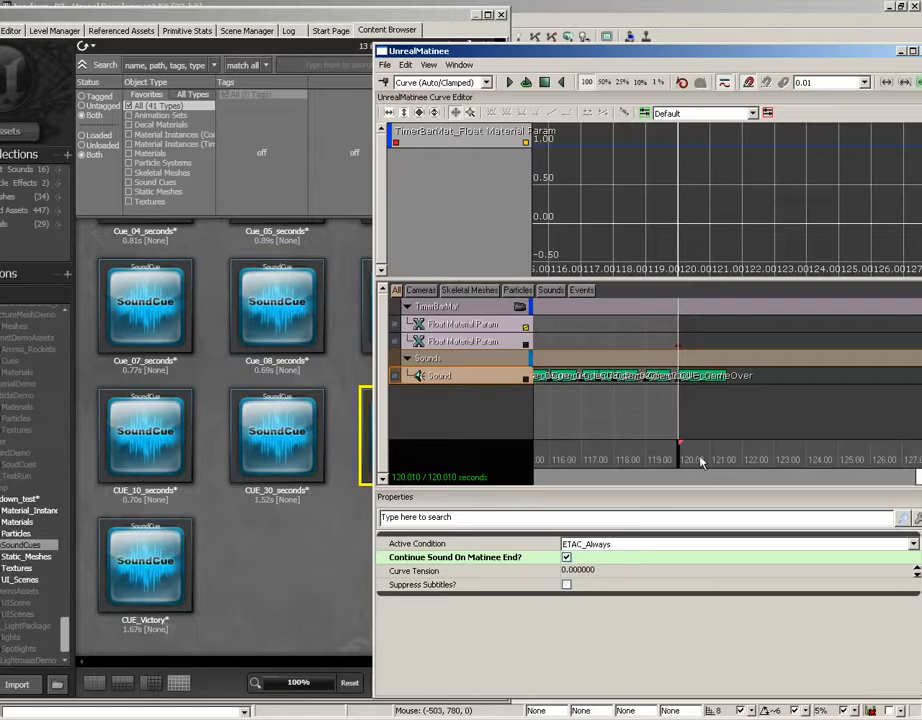
scroll(634, 413, down, 3)
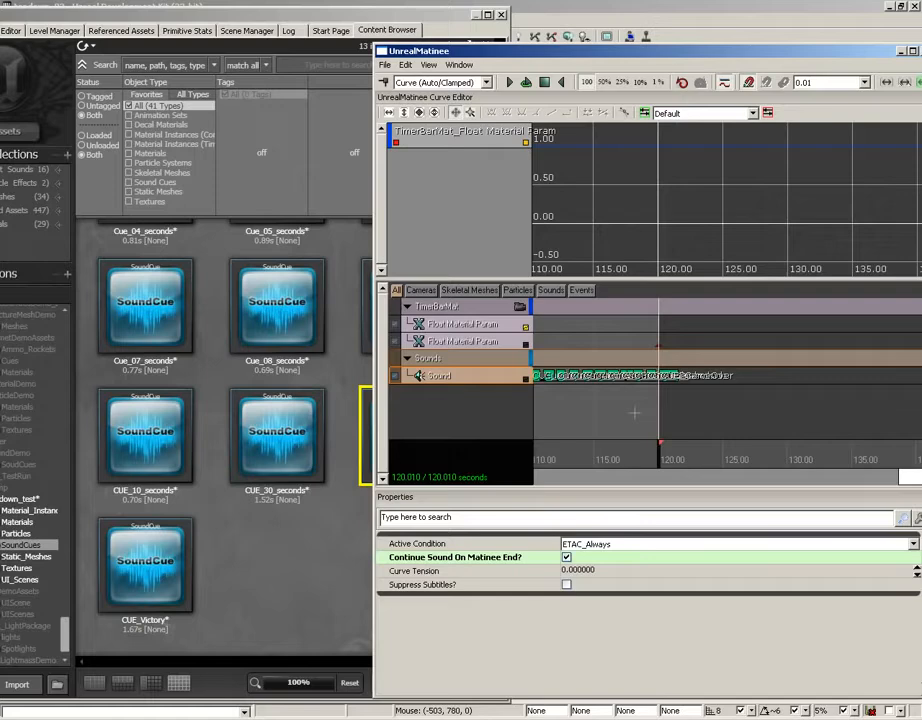
scroll(625, 413, down, 5)
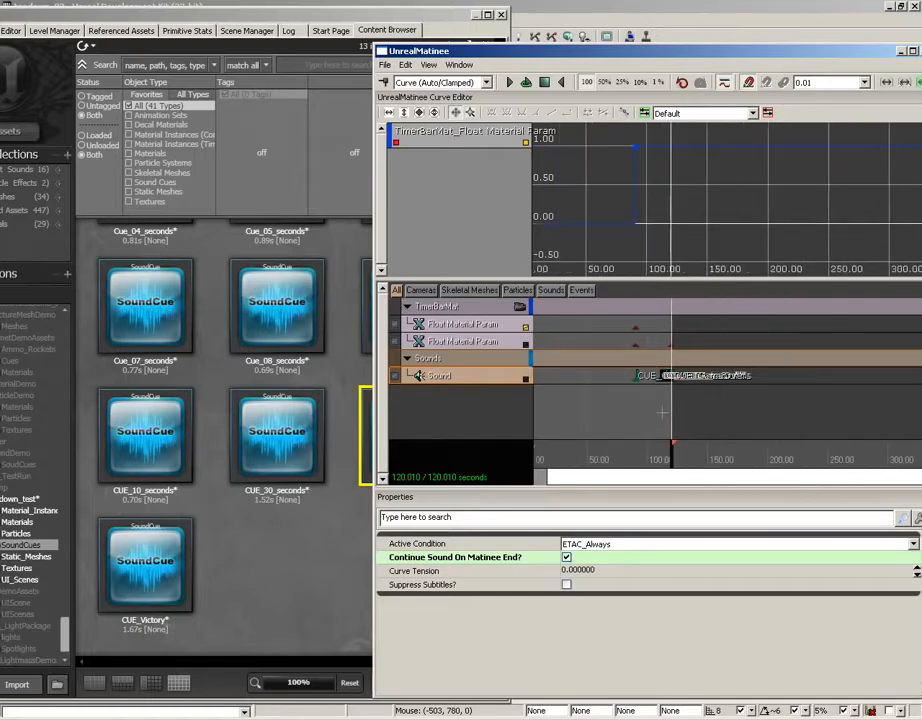
Close Matinee and the Content Browser, reopen Kismet, and place the MaterialInstanceActor_0 variable below the Matinee node.
drag(808, 51, 712, 52)
click(829, 51)
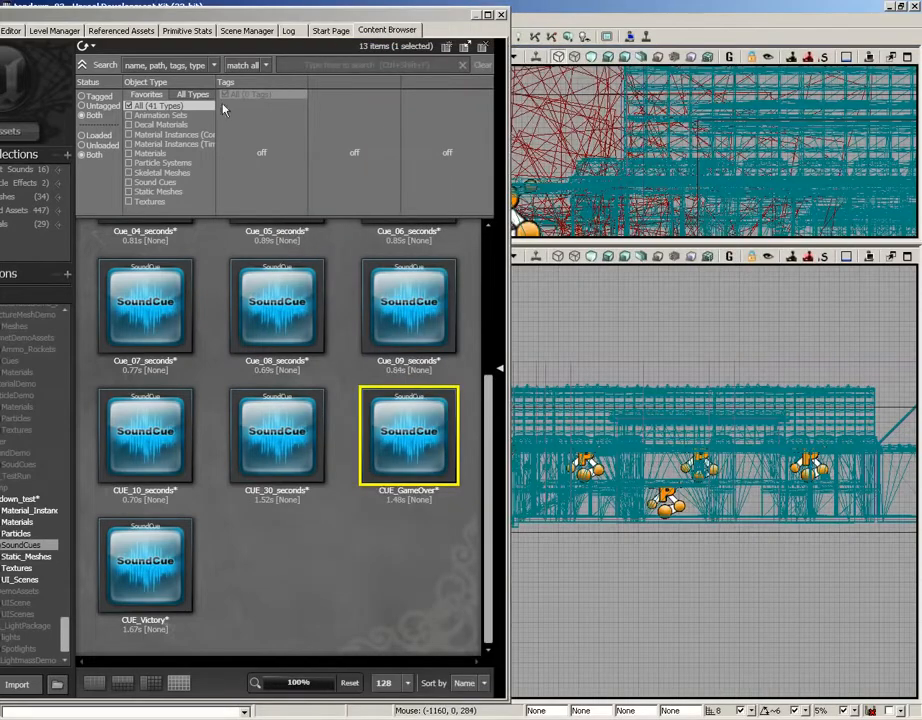
click(501, 15)
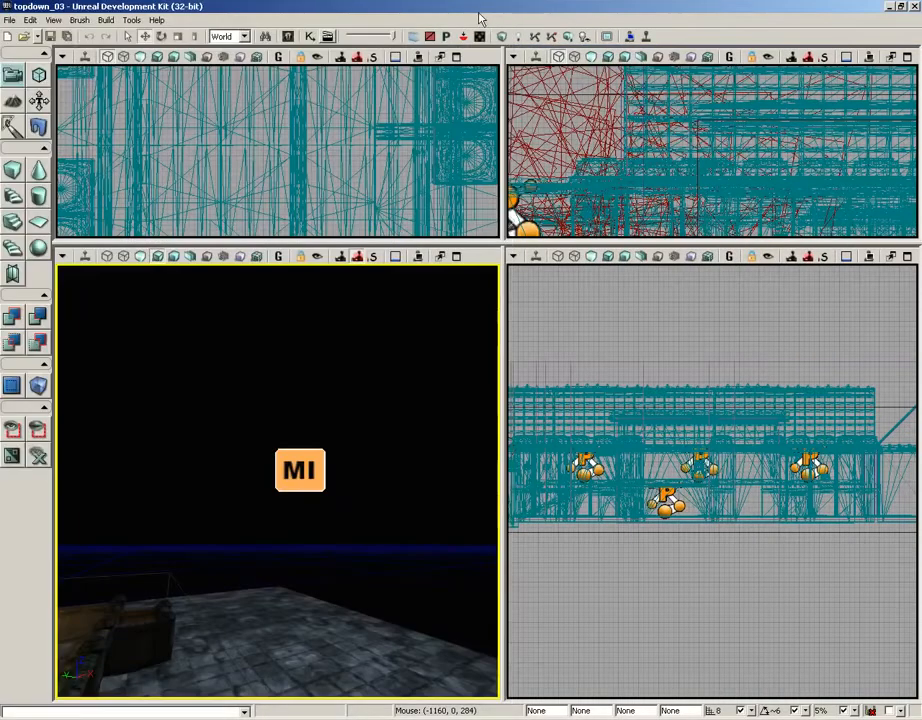
click(310, 36)
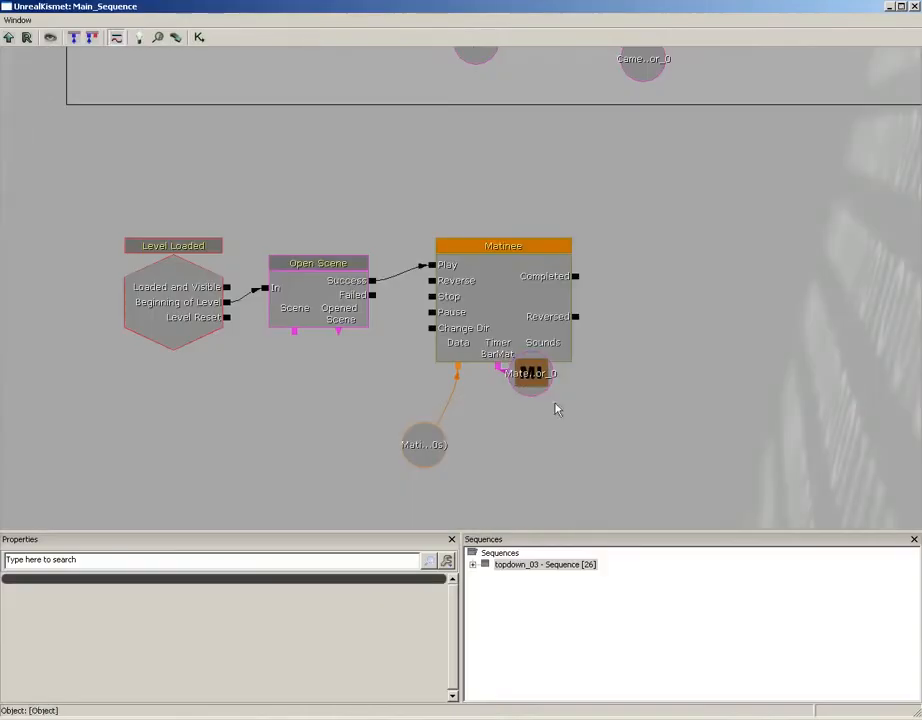
drag(540, 390, 527, 465)
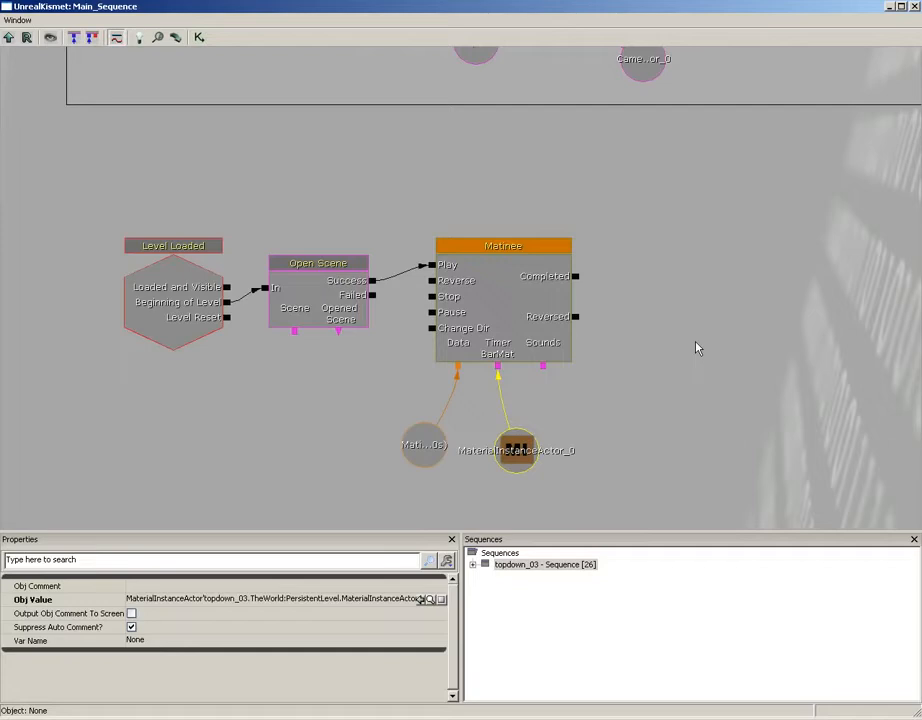
Examine the existing game-over chain in the camera setup: the Object action, its EndGameMenu and UI_GameOver variables, Play Sound and the EndGame remote event.
drag(601, 292, 455, 292)
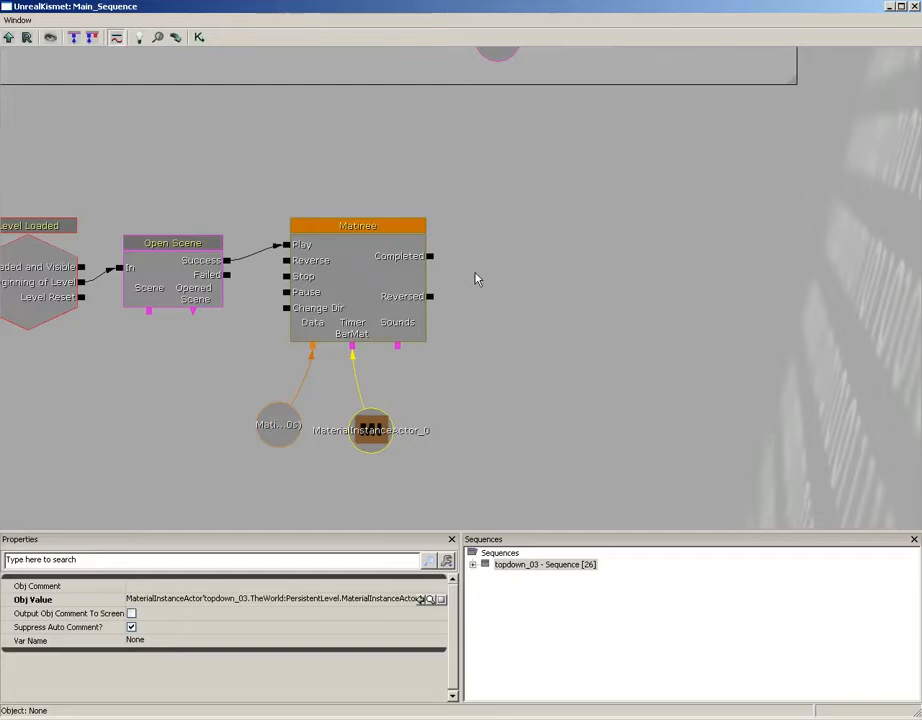
drag(518, 195, 545, 482)
drag(634, 298, 612, 400)
drag(487, 307, 519, 287)
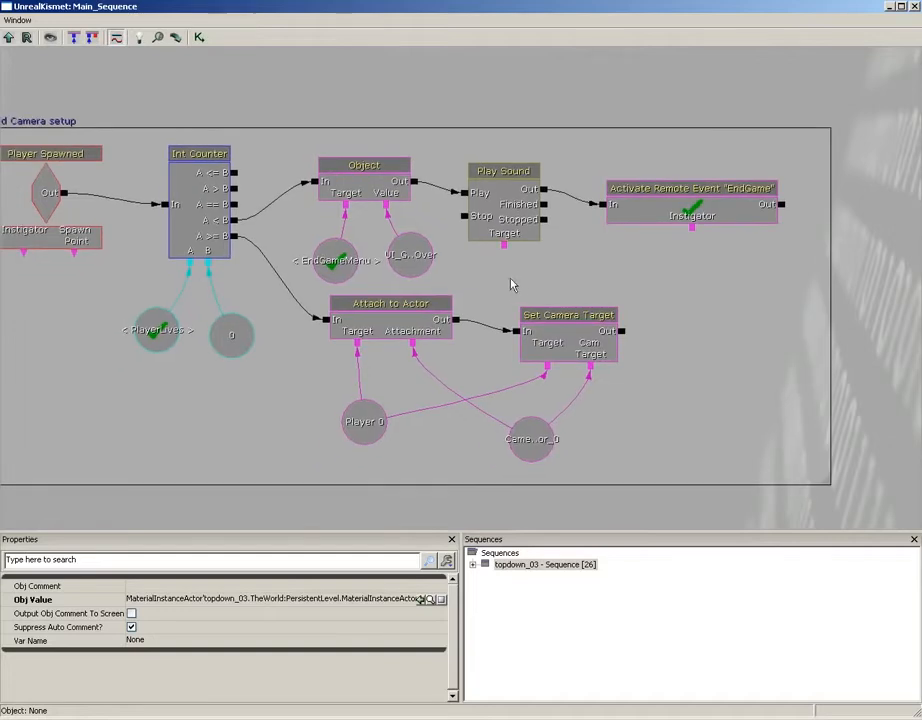
click(352, 201)
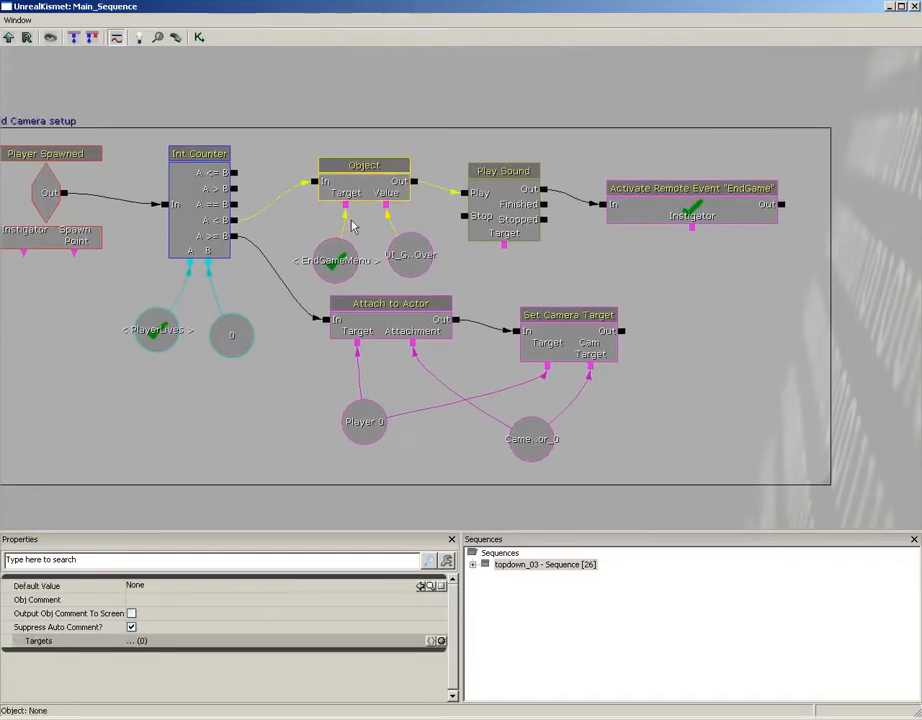
click(331, 265)
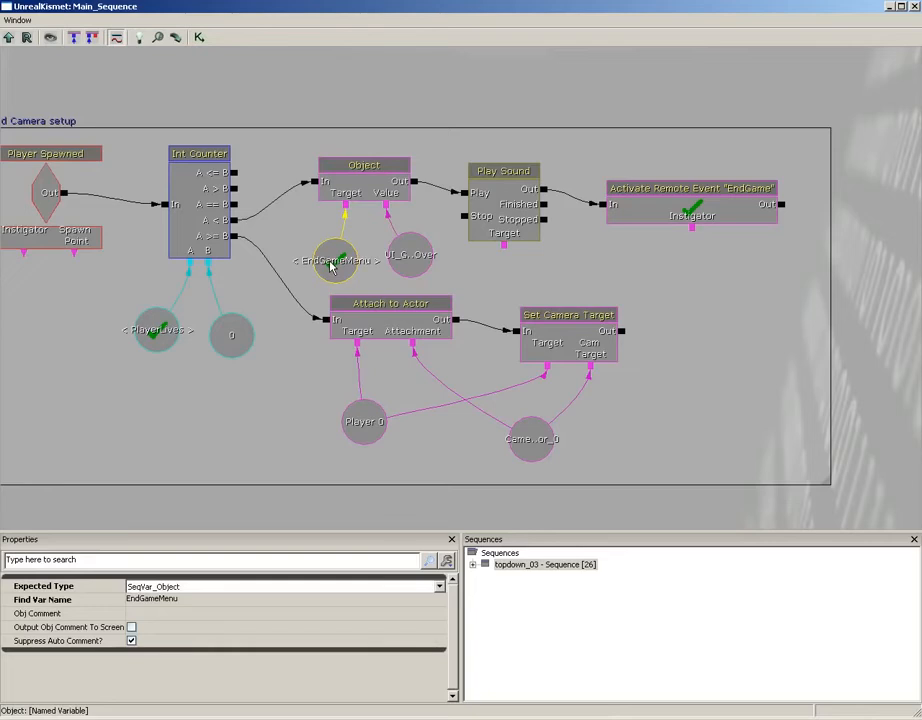
click(420, 254)
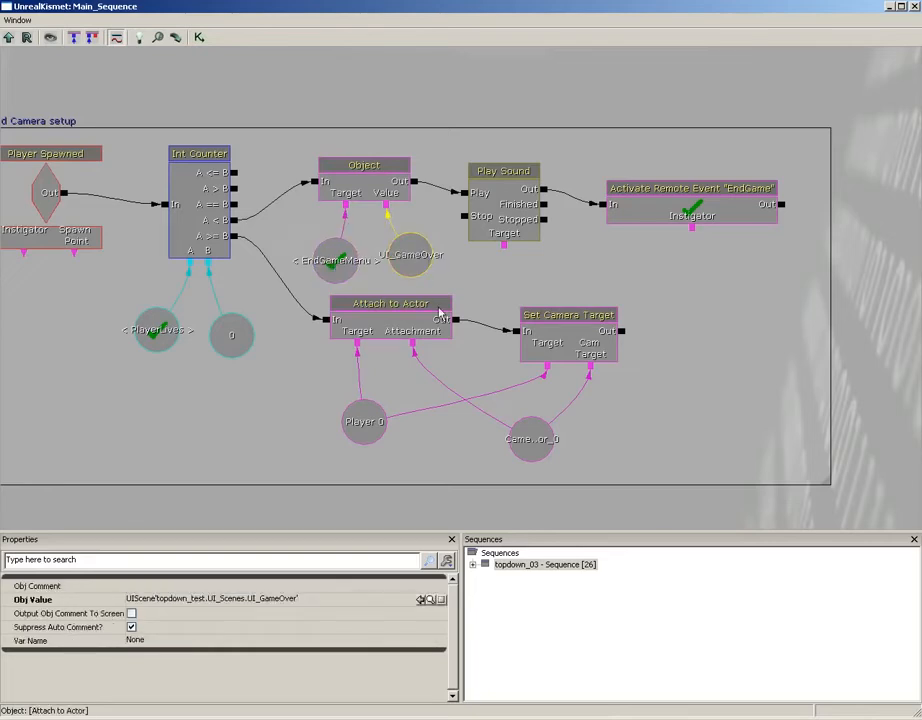
click(704, 213)
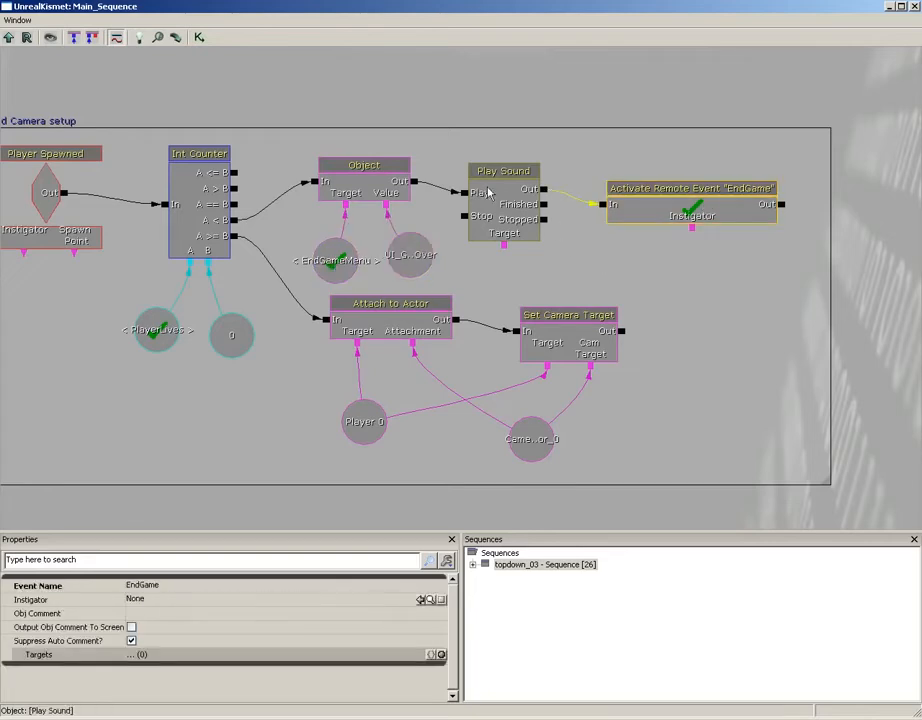
click(488, 191)
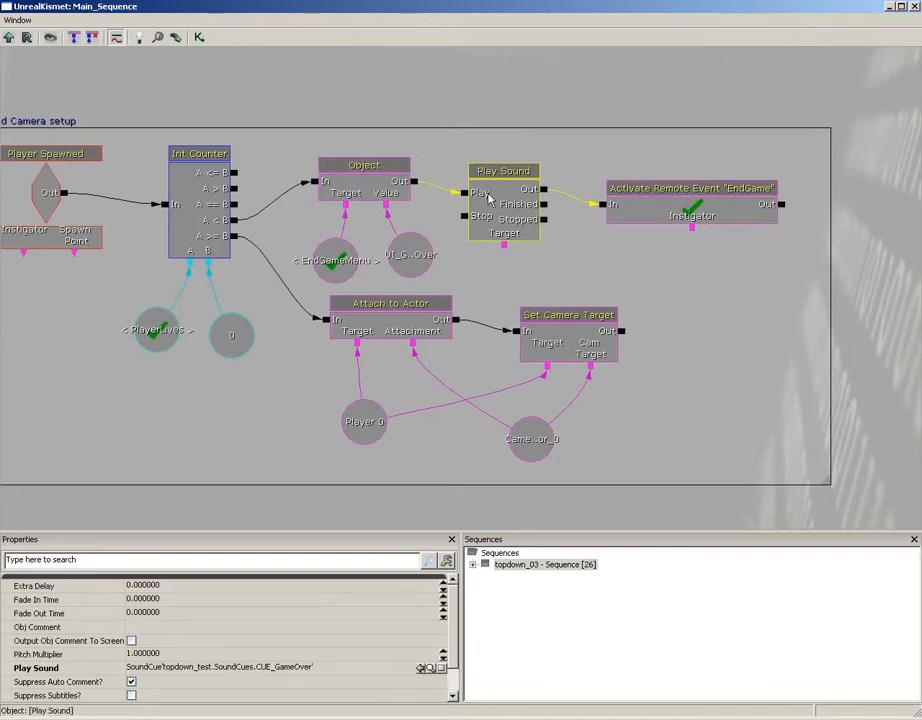
Copy the Object action, its EndGameMenu and UI_GameOver variables, and the EndGame remote event activation, and paste them near the Matinee node.
click(372, 185)
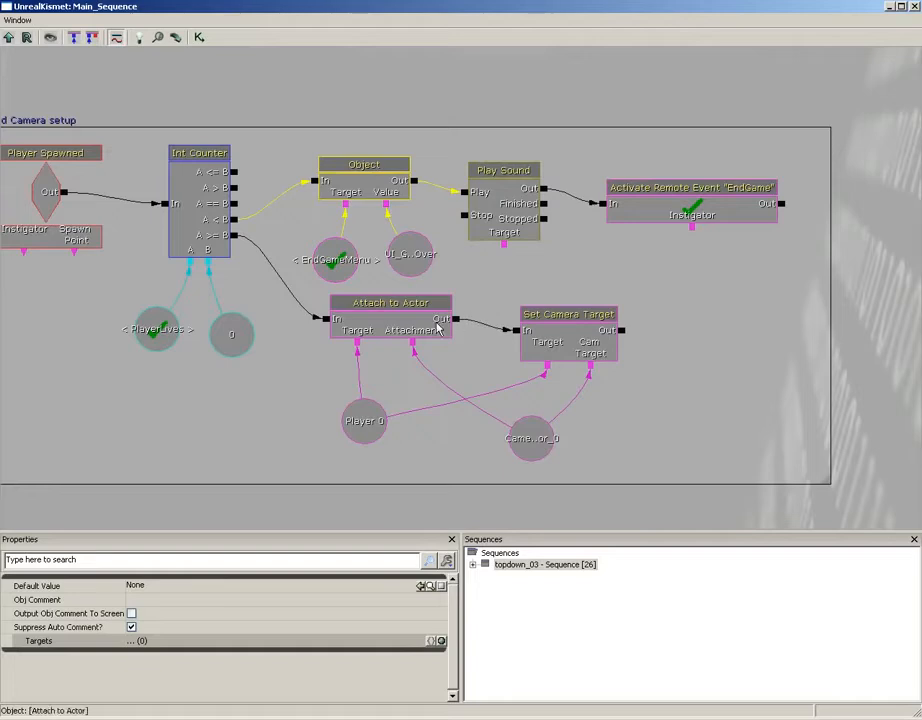
click(479, 343)
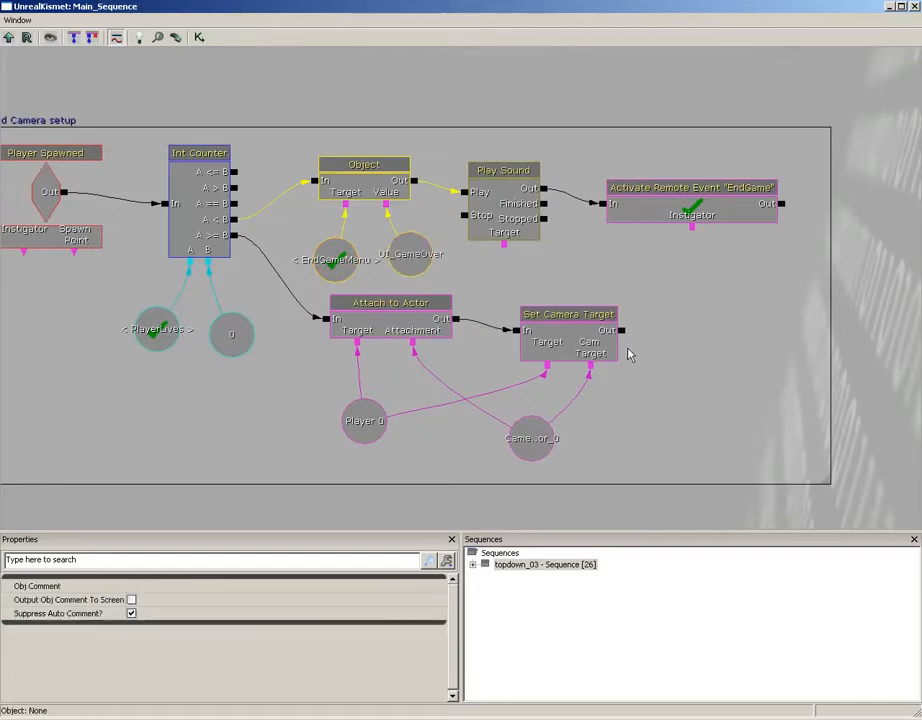
ctrl+click(667, 195)
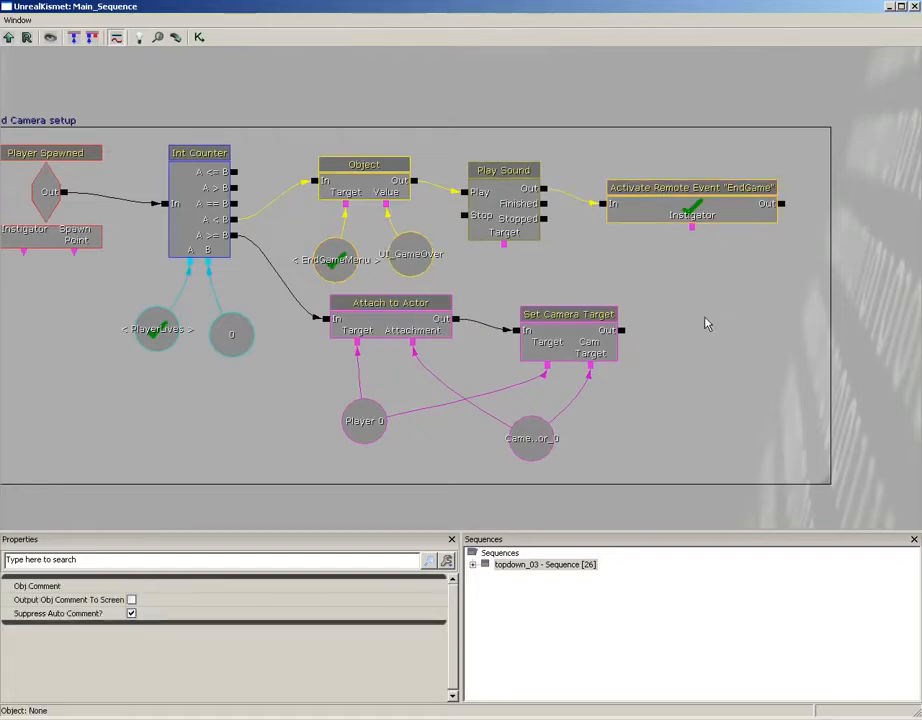
drag(703, 442, 683, 20)
drag(617, 269, 584, 455)
key(ctrl+v)
Arrange the pasted nodes beside Matinee, wiring Completed to the Object action's In and its Out to the EndGame remote event's In.
alt+click(564, 314)
drag(485, 313, 375, 240)
drag(289, 220, 352, 241)
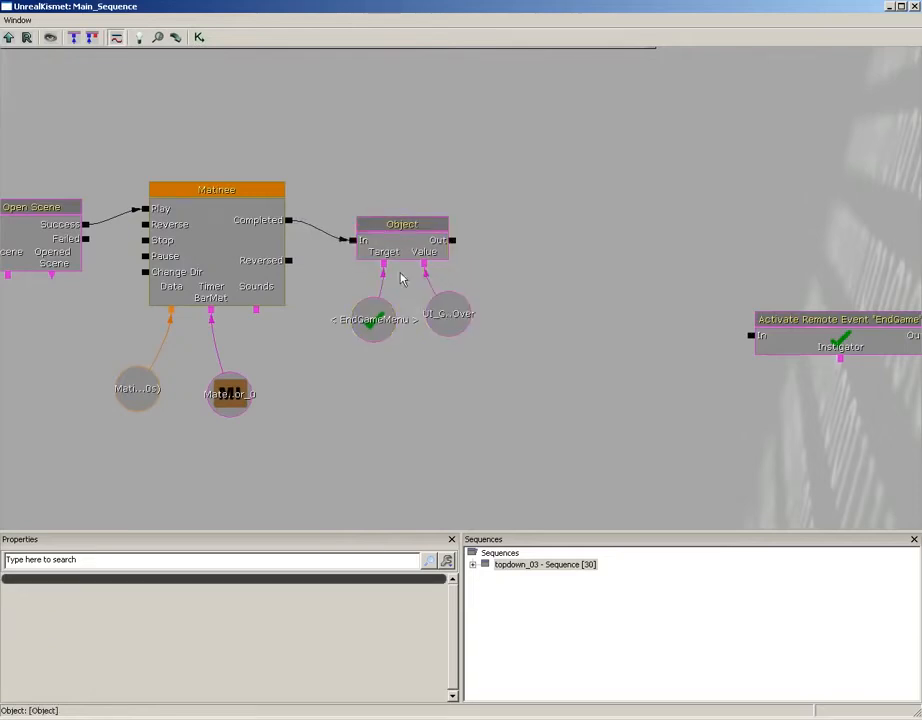
drag(766, 350, 541, 272)
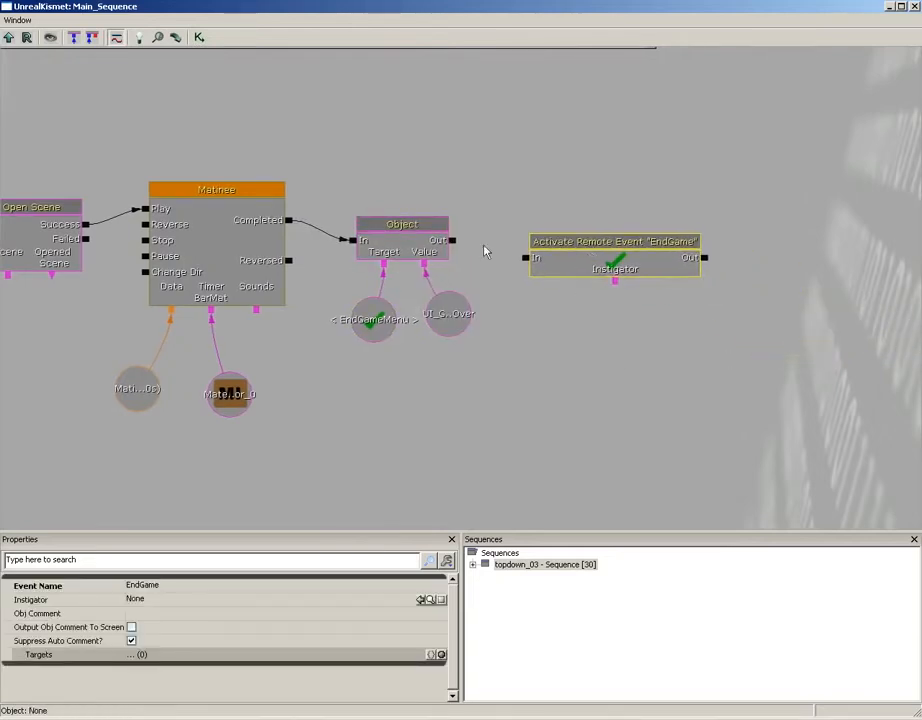
drag(452, 245, 525, 258)
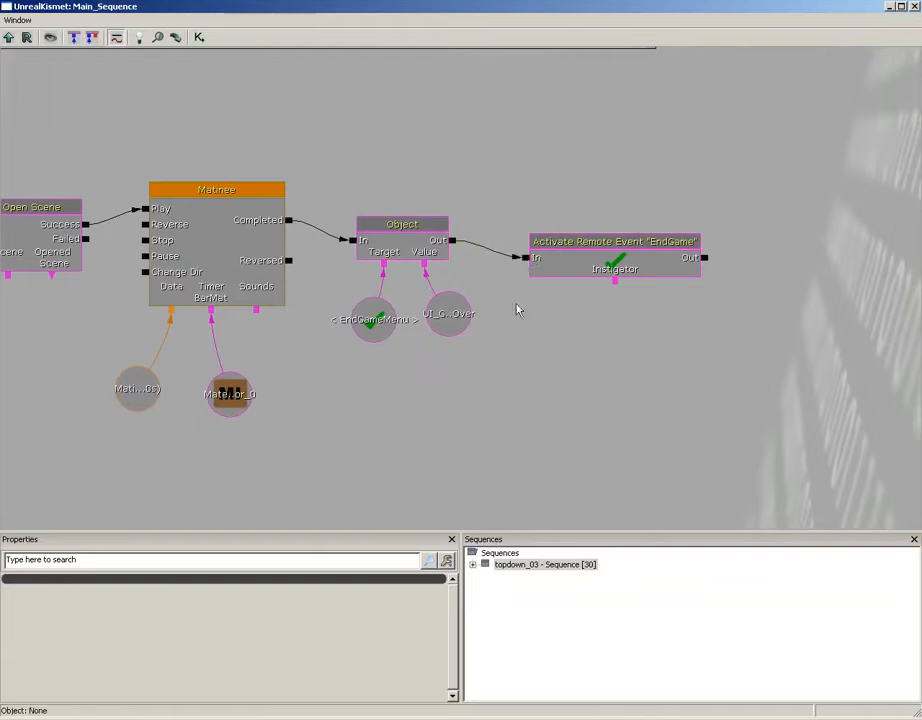
Replace the pasted UI_GameOver variable's object value with the UI_TimesUp scene from the UI_Scenes group.
drag(500, 356, 538, 324)
click(484, 290)
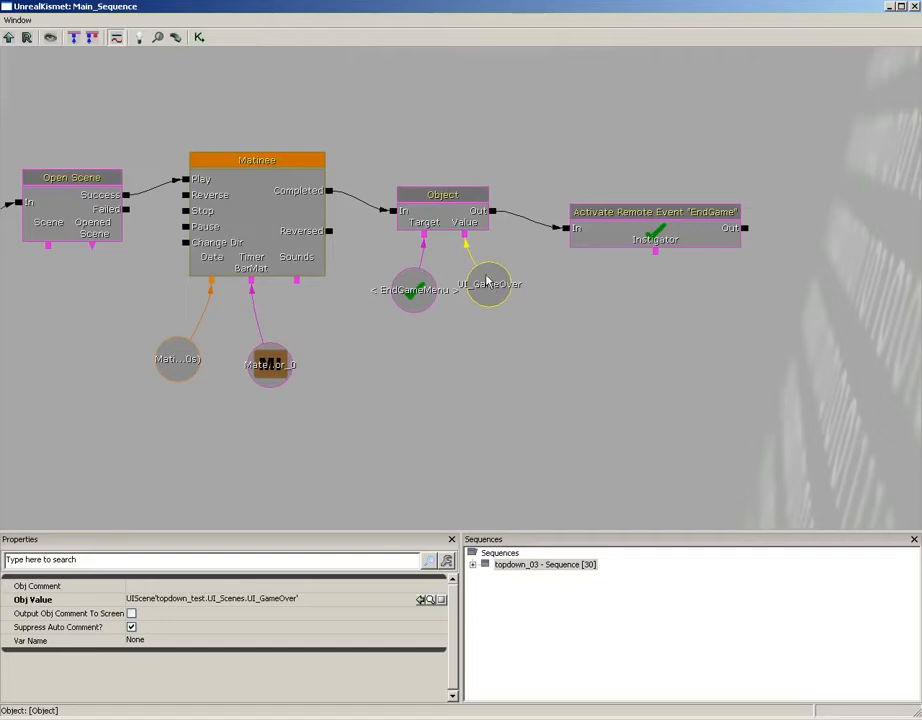
click(432, 601)
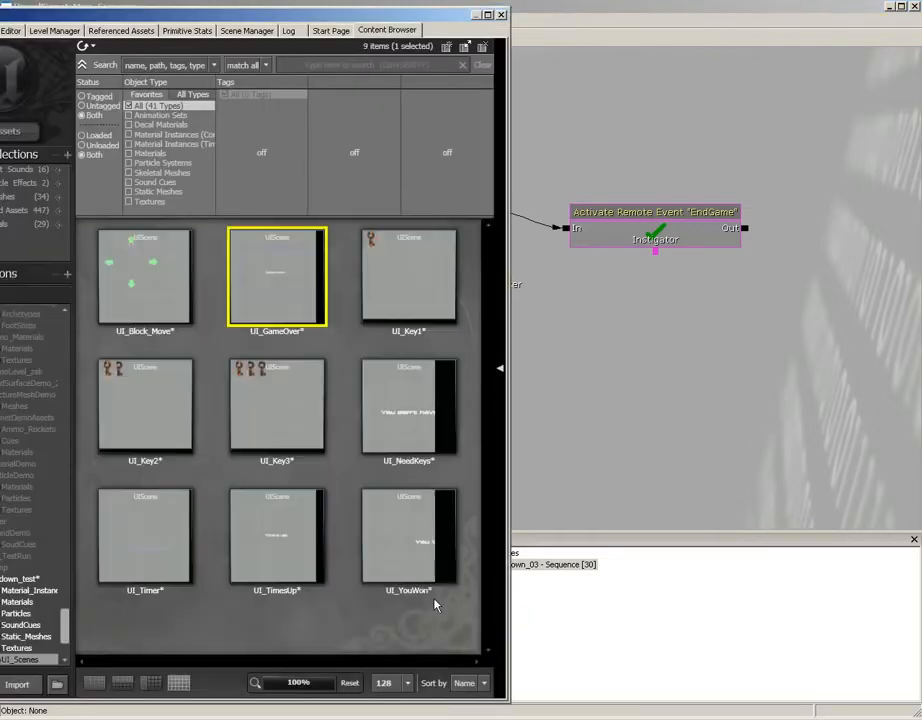
click(285, 553)
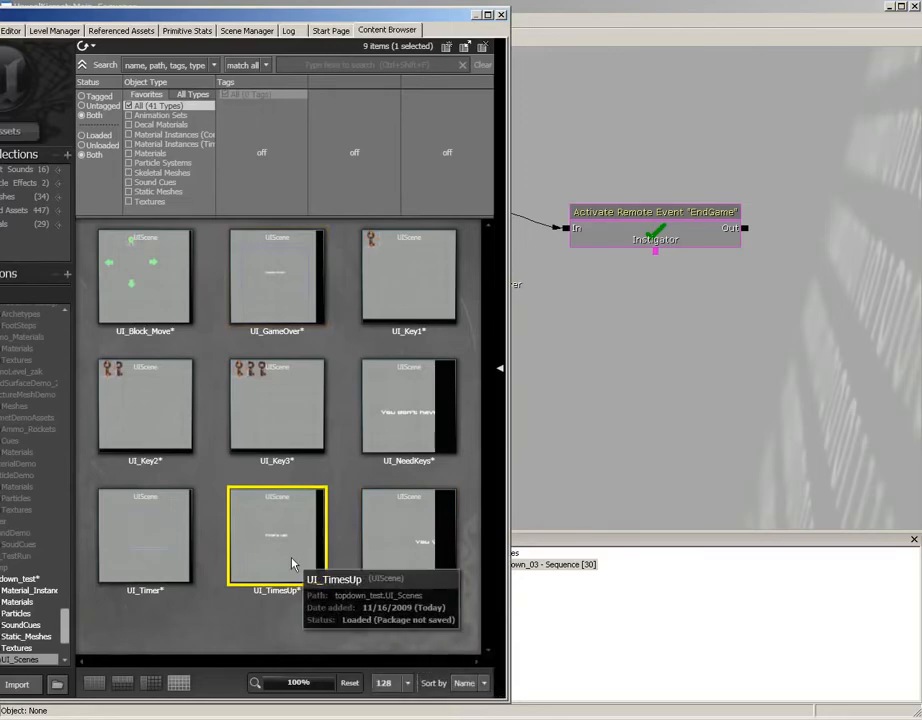
click(502, 16)
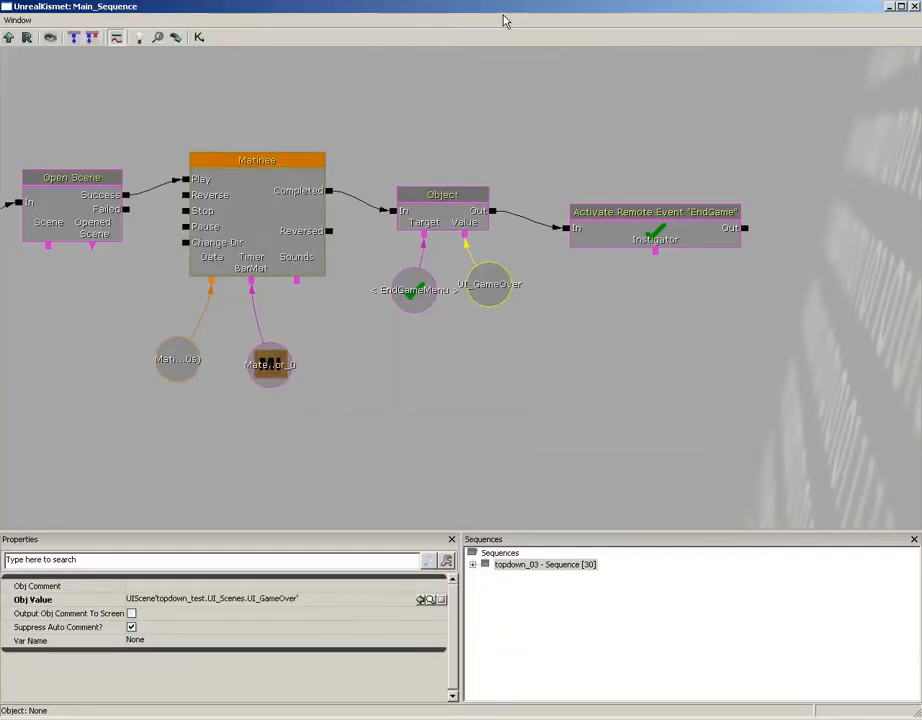
click(420, 600)
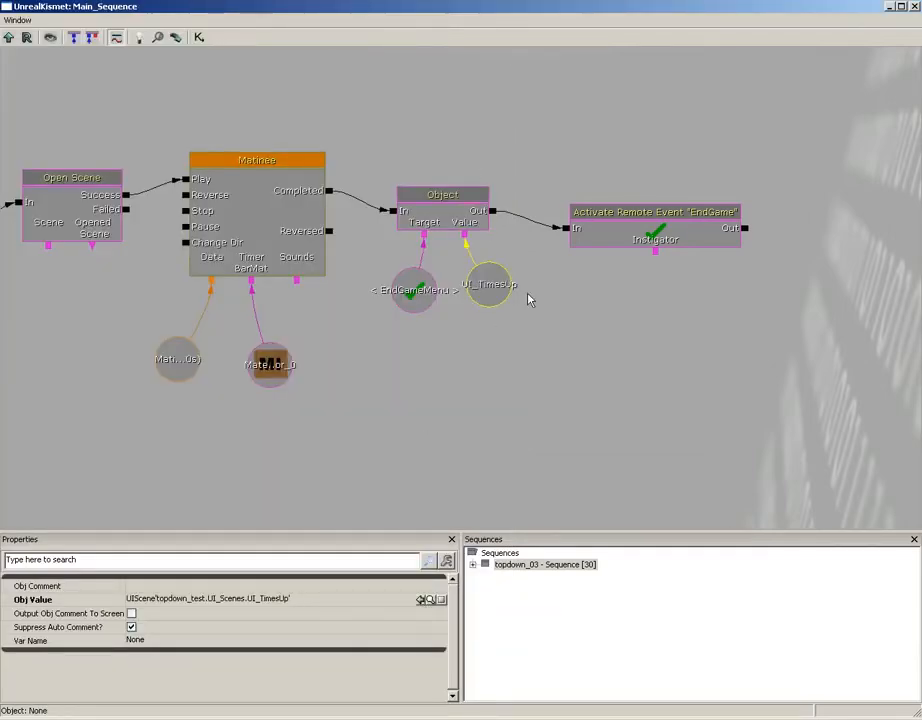
Set the Matinee node's Play Rate to 3.
drag(461, 346, 718, 381)
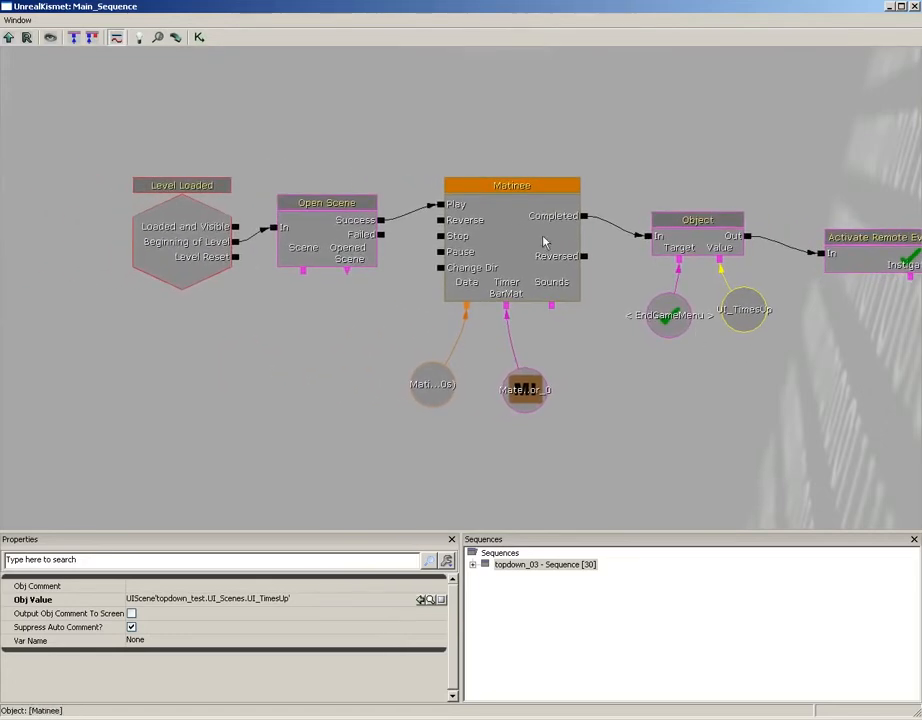
click(531, 235)
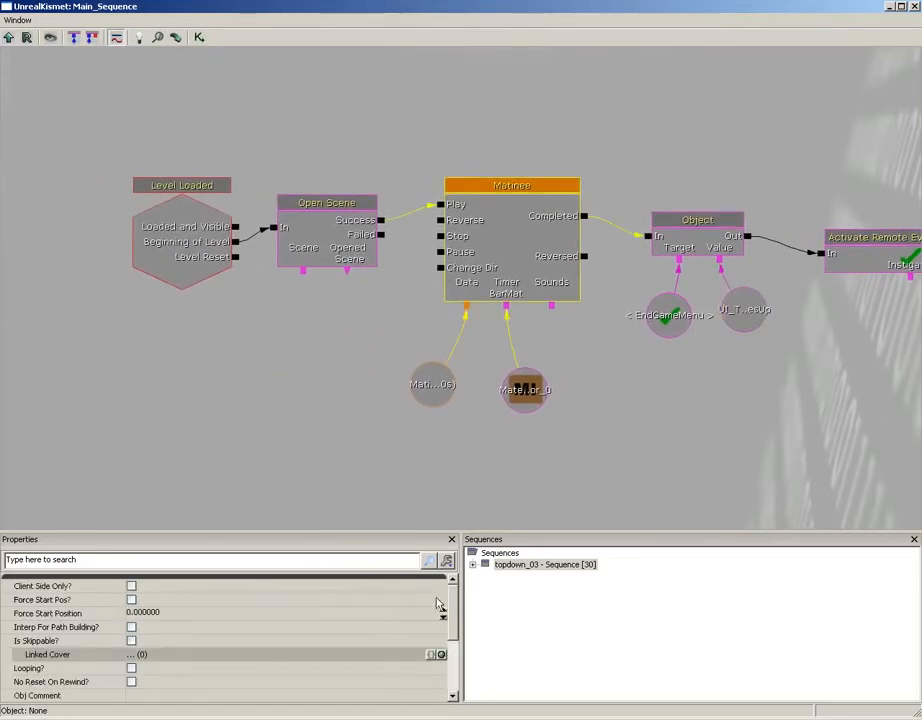
click(456, 655)
scroll(456, 655, down, 1)
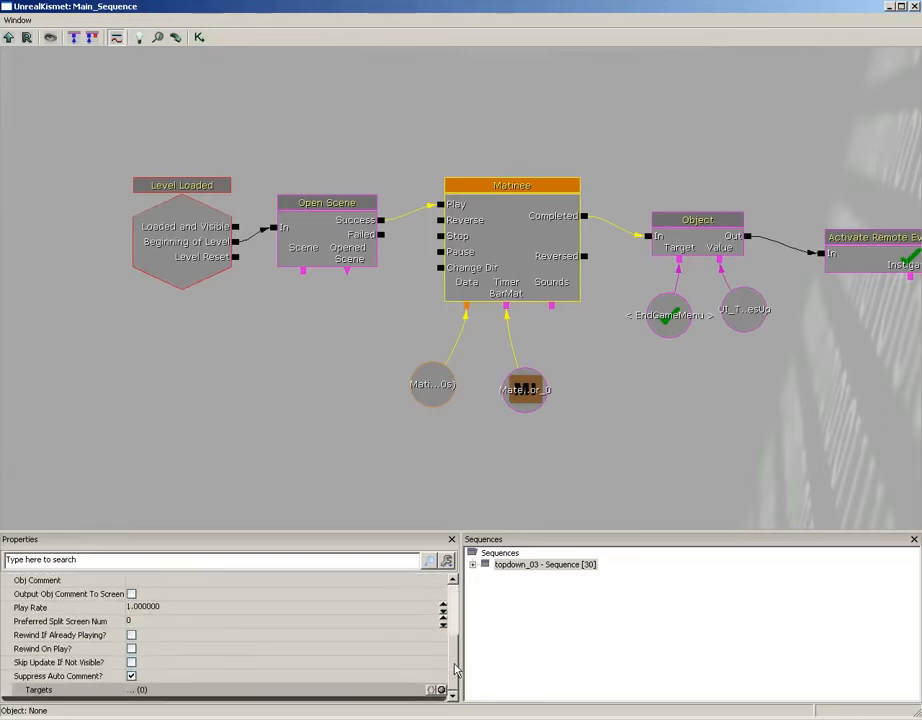
click(200, 607)
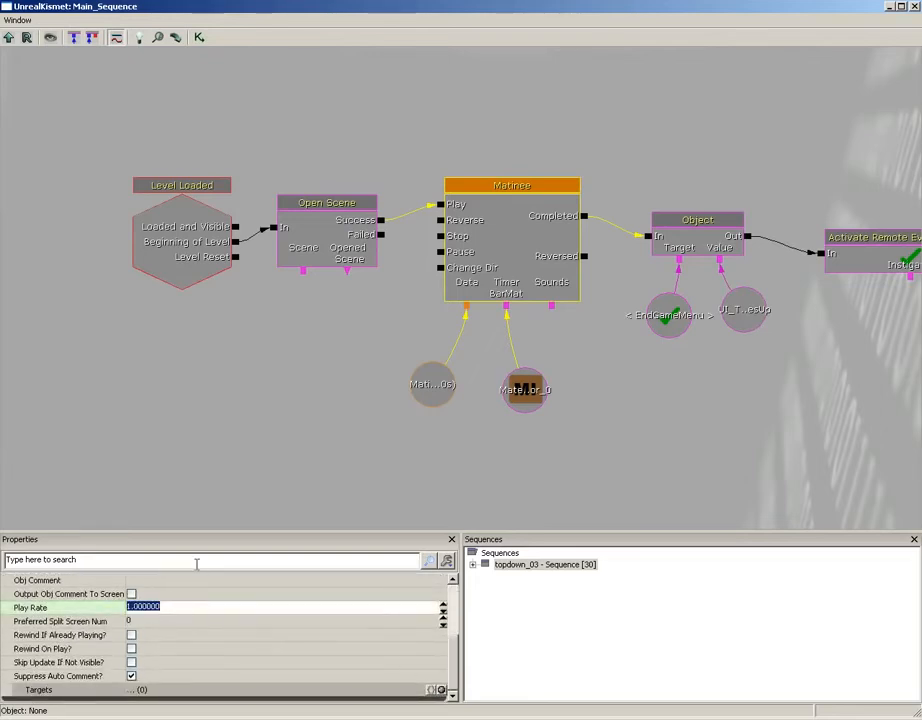
text(3)
key(Return)
Close Kismet and play-test the level in the editor, walking the character around until the timer bar runs out, and end the game session.
click(915, 6)
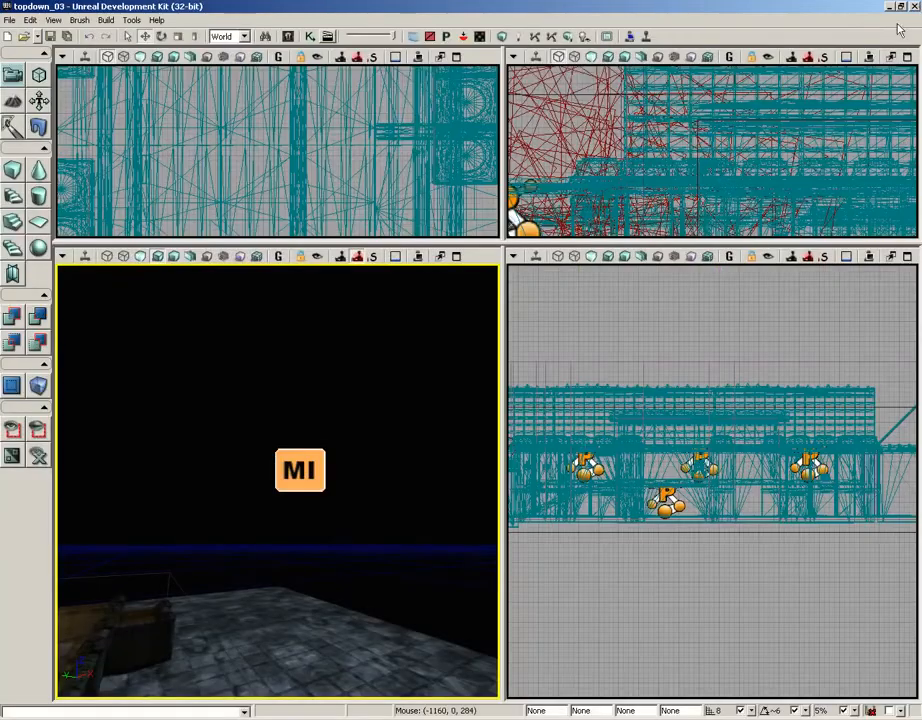
click(648, 36)
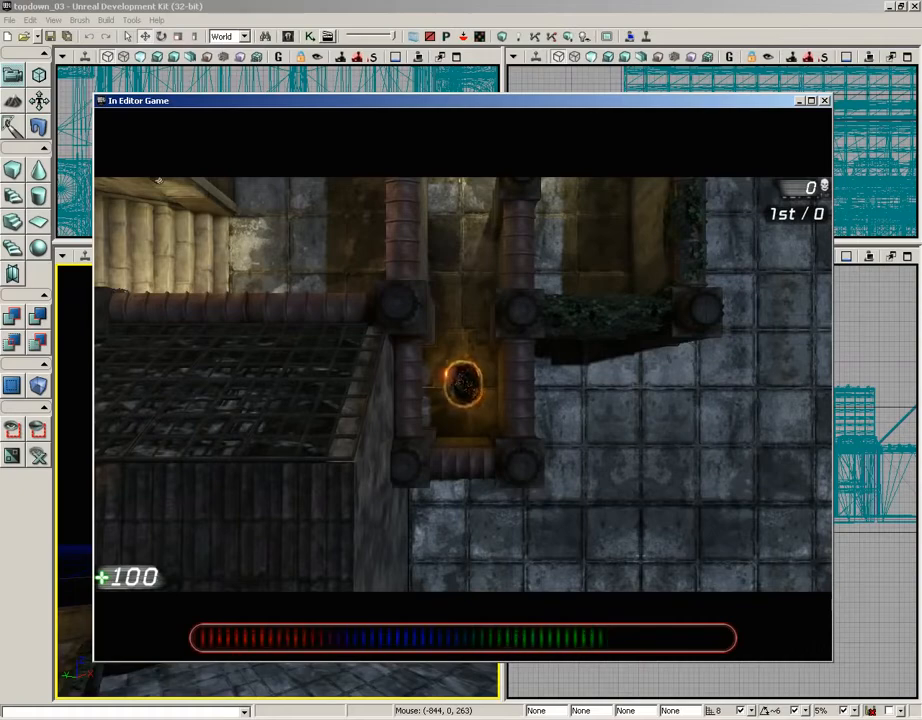
key(w)
key(w)
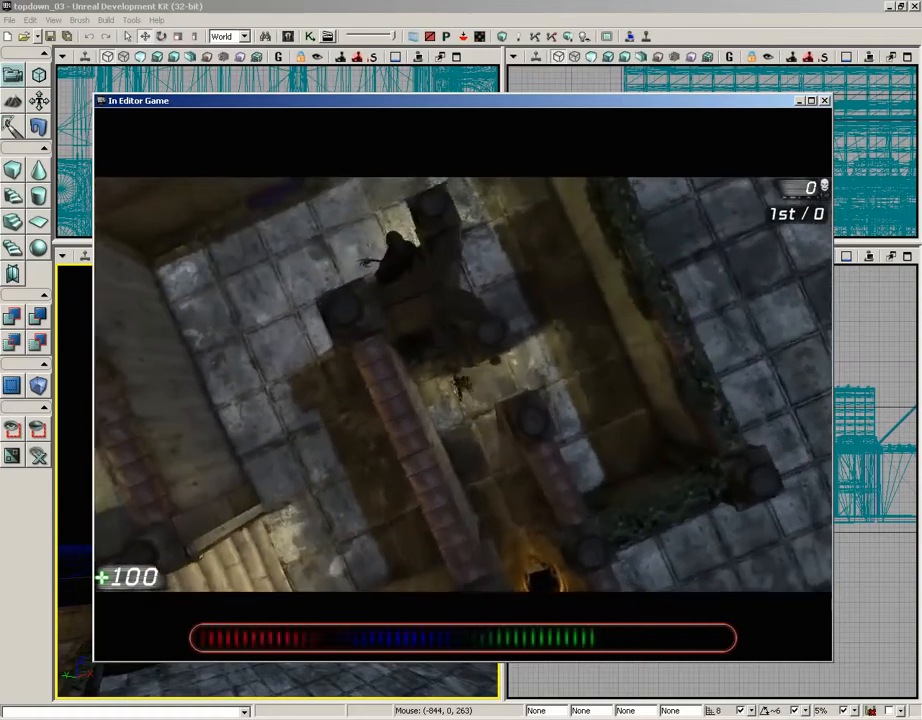
key(w)
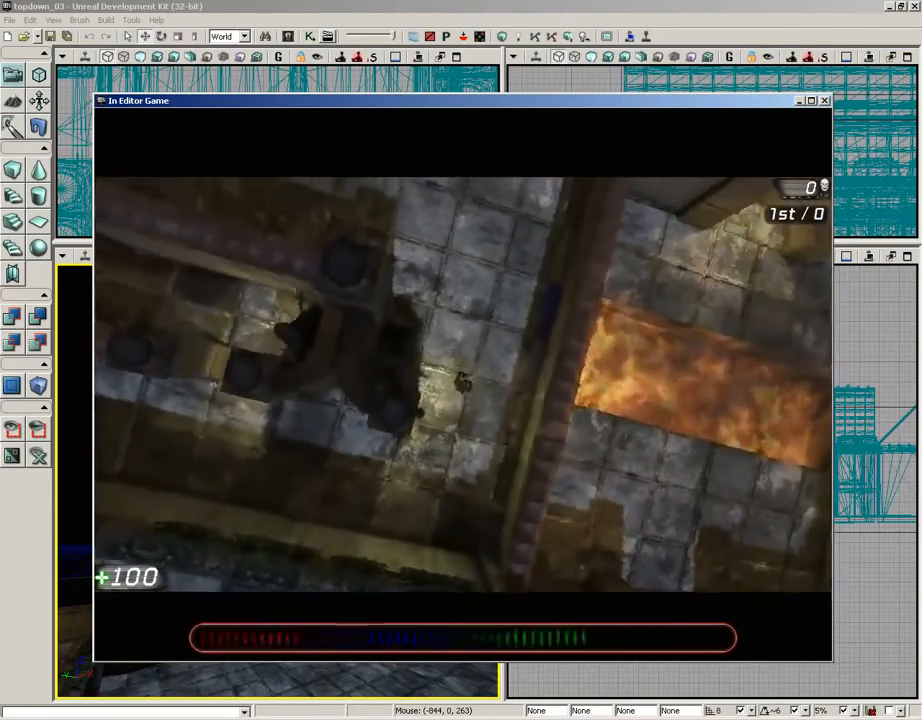
key(w)
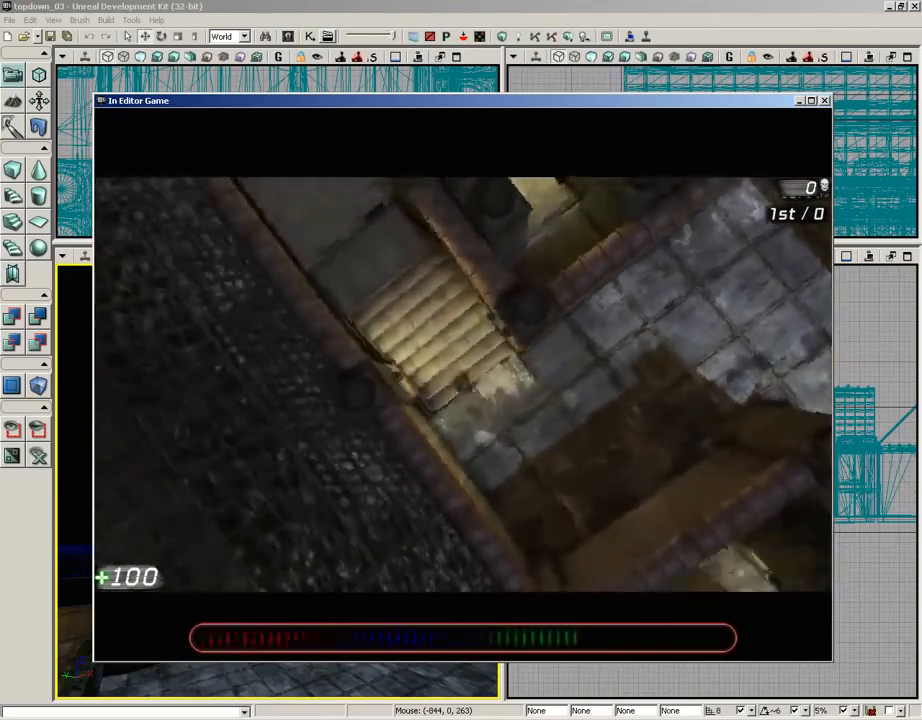
key(w)
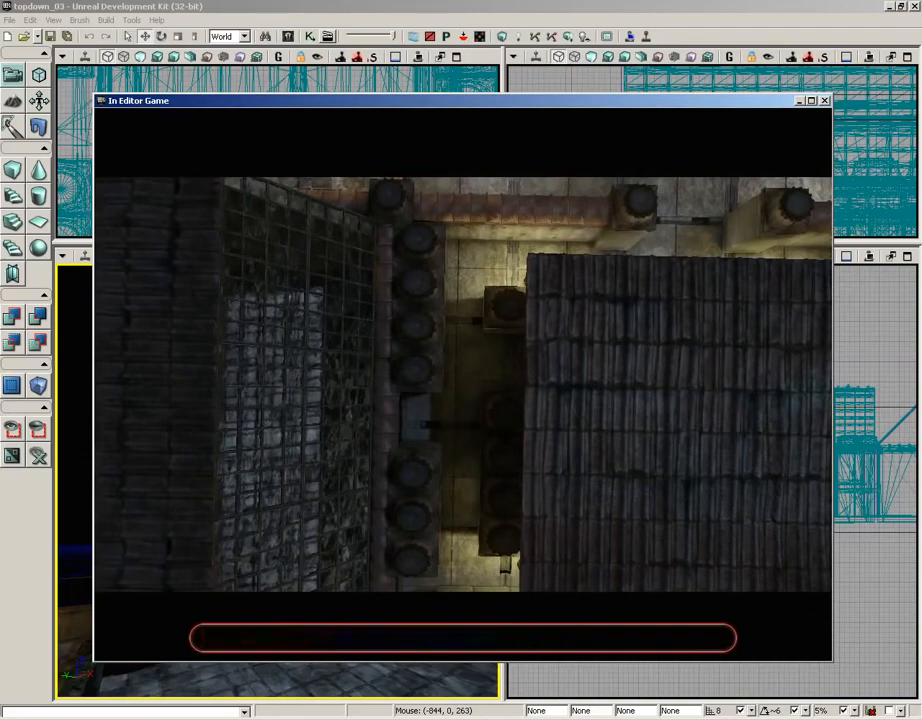
key(Escape)
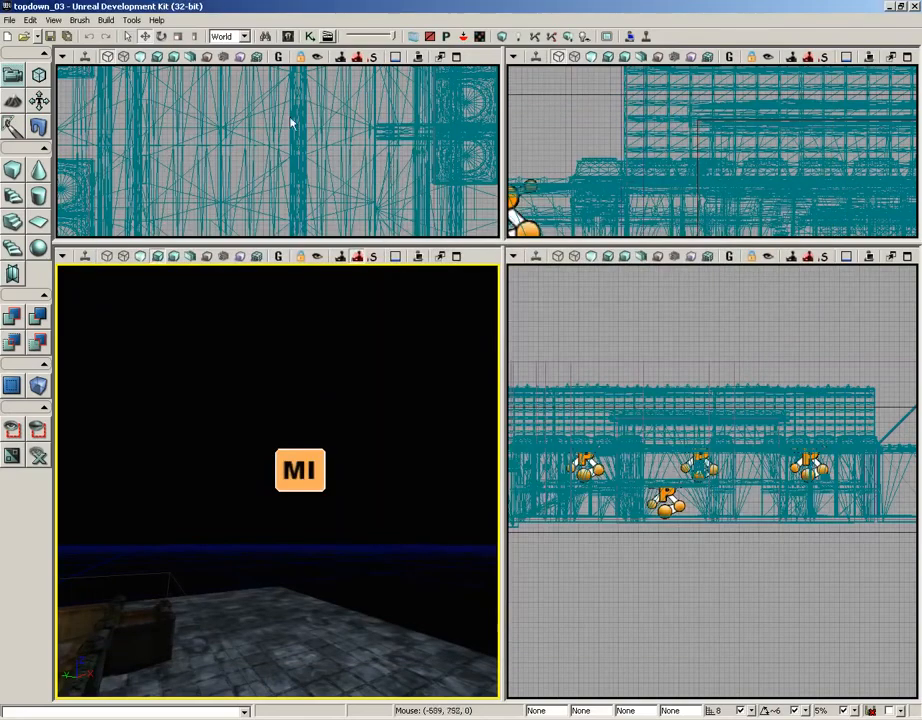
Reopen Kismet and wrap the whole timer chain, from Level Loaded to the EndGame remote event, in a comment box reading "Timer control".
click(309, 36)
drag(351, 358, 235, 366)
scroll(230, 345, down, 3)
ctrl+alt+drag(43, 168, 787, 438)
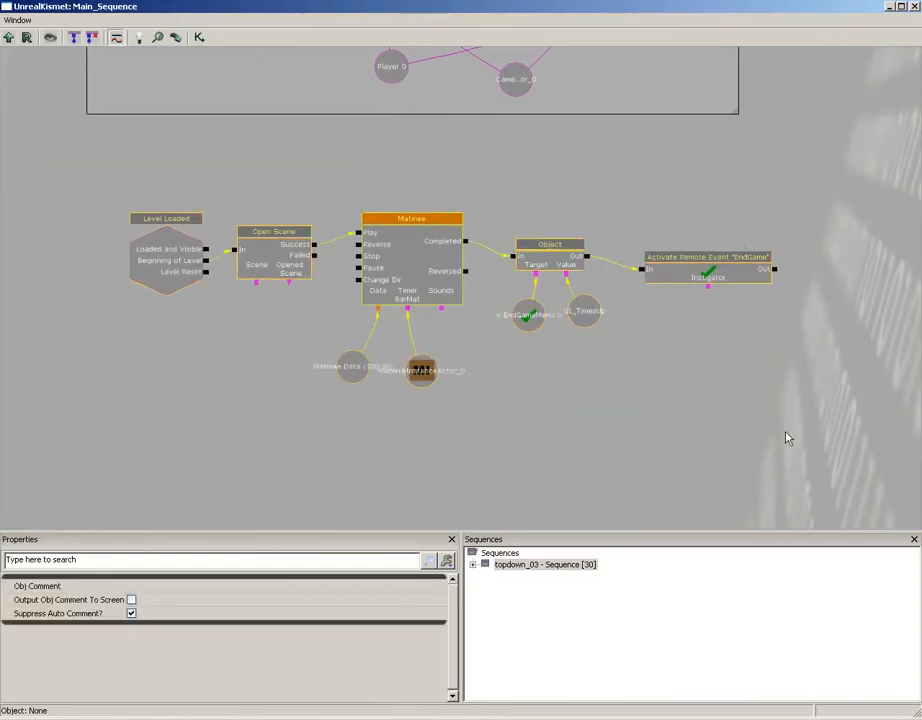
key(c)
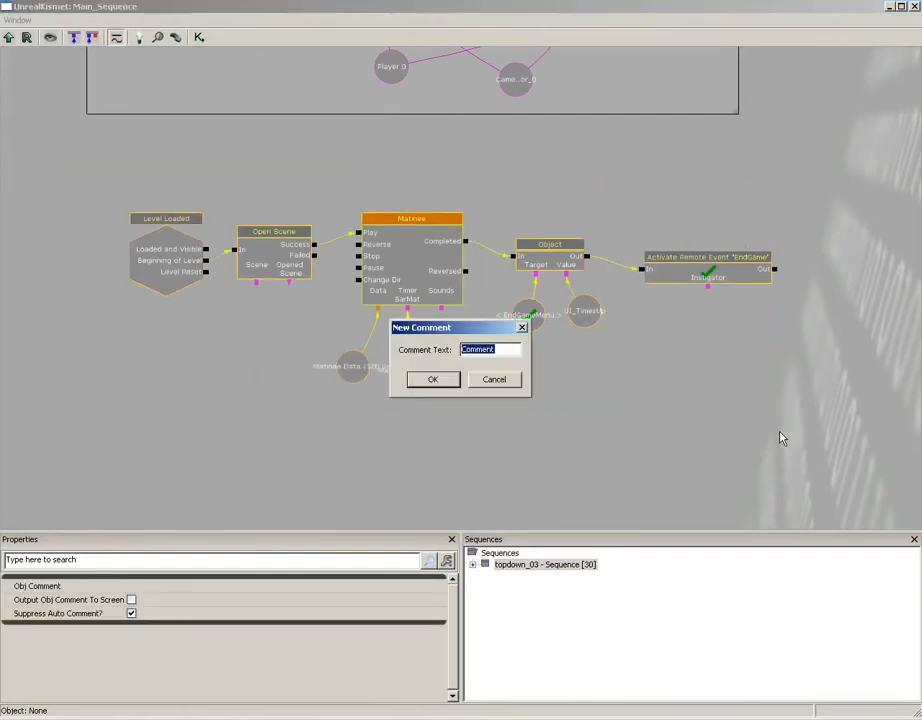
text(Timer contro)
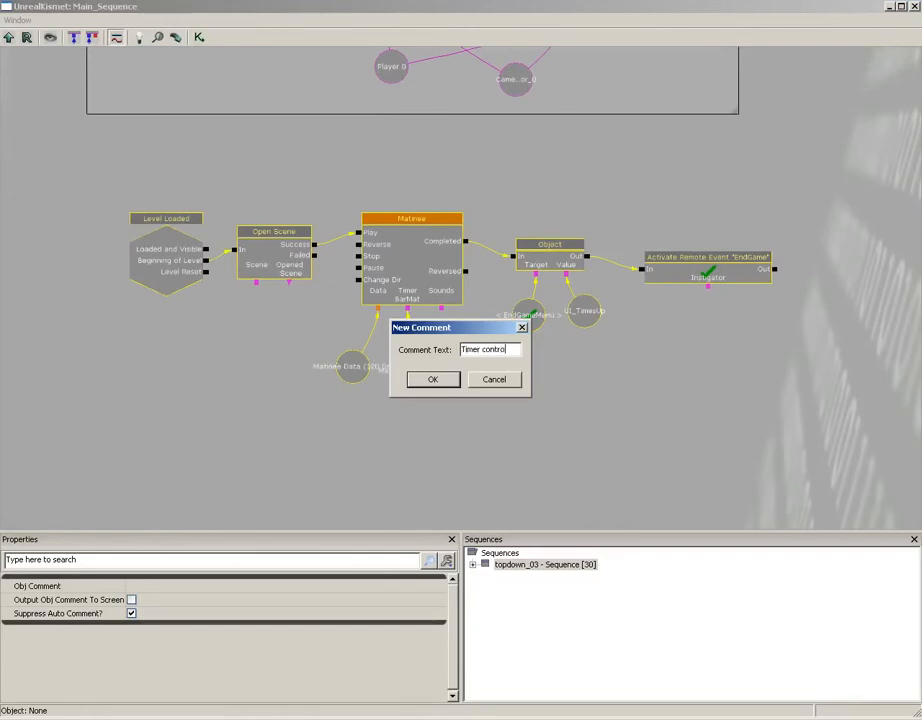
text(l)
key(Return)
Open the Matinee node's Play Rate value for editing and deselect the node.
click(380, 262)
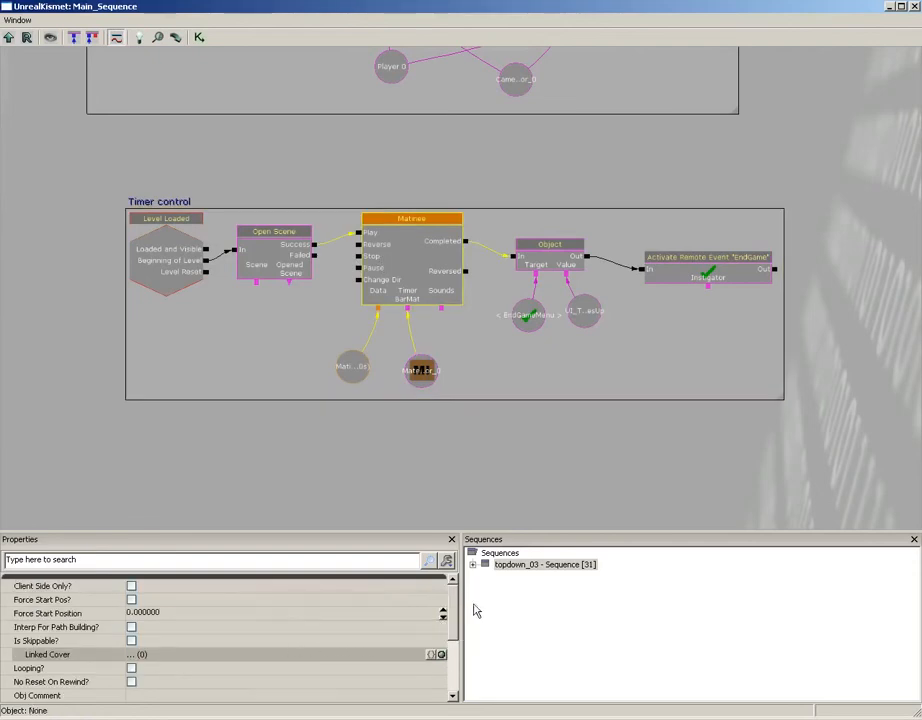
click(452, 645)
click(452, 645)
click(204, 605)
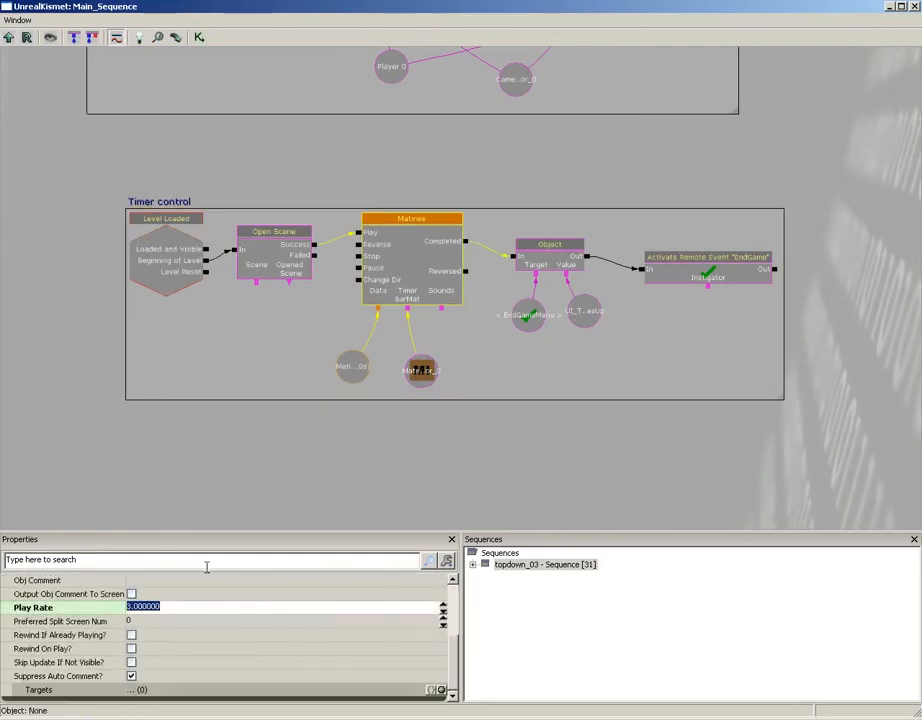
click(278, 399)
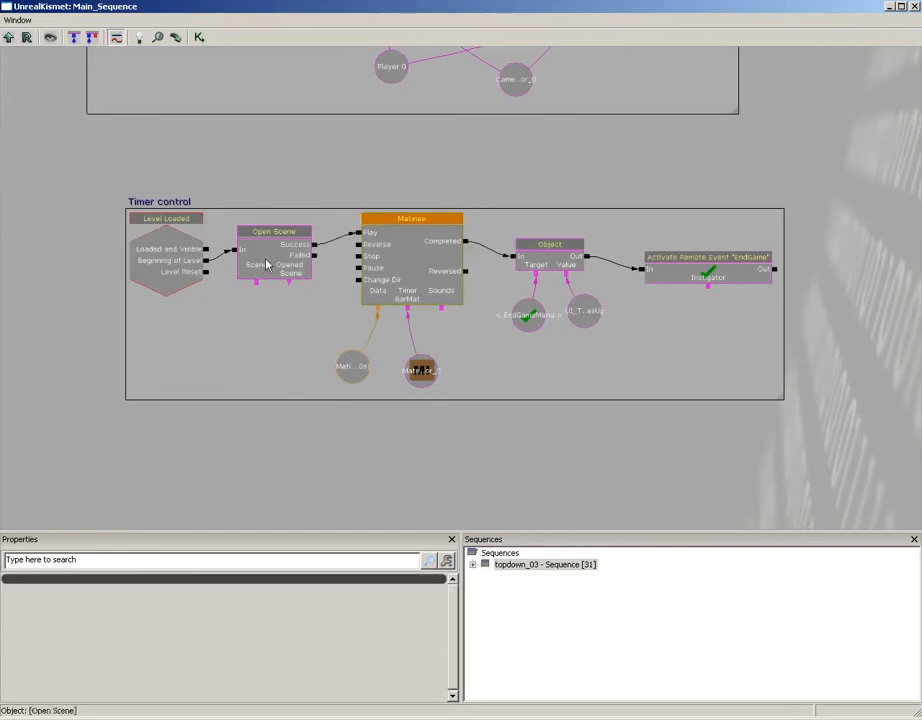
Move the Timer control comment box together with all its nodes into place beneath the camera setup box.
scroll(270, 319, down, 1)
drag(130, 200, 788, 453)
ctrl+drag(253, 254, 224, 236)
click(68, 317)
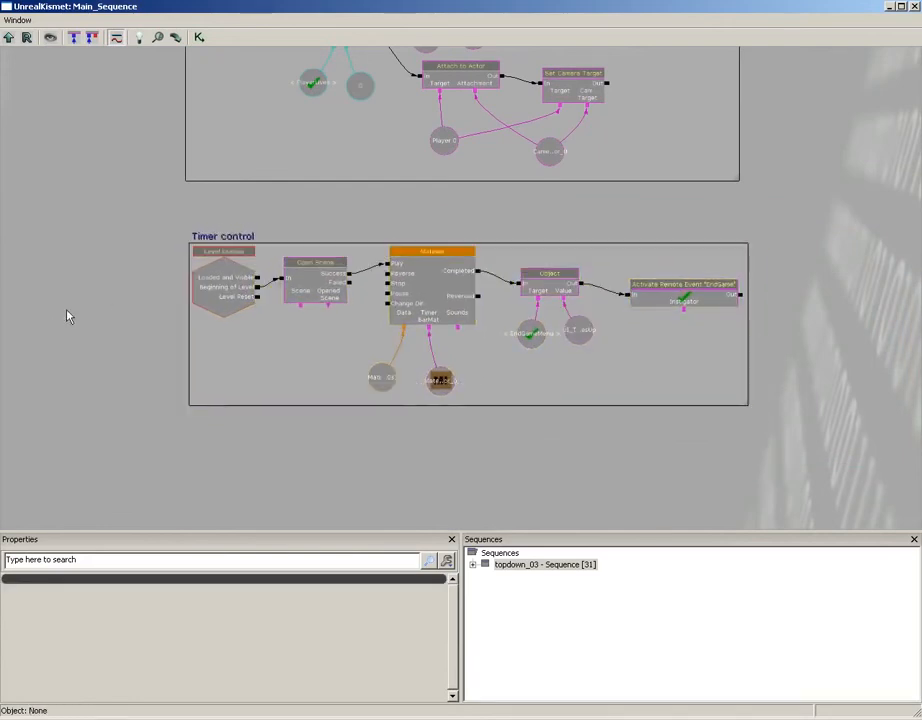